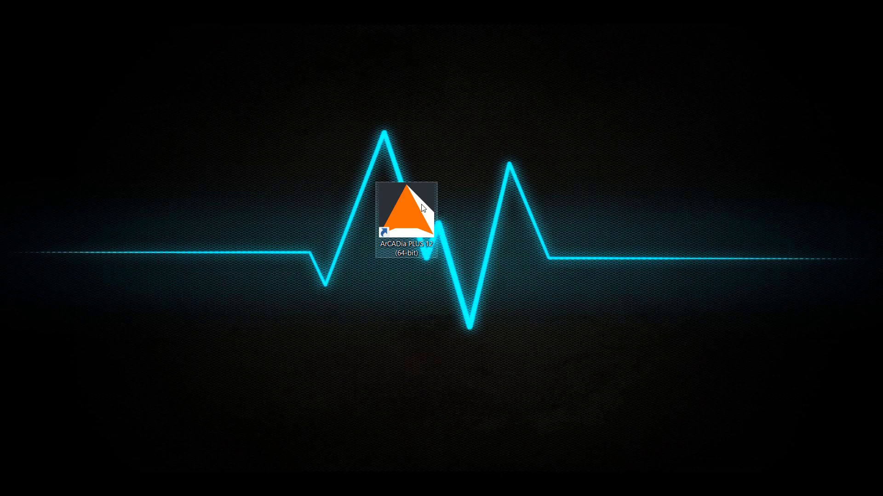
Step: Launch ArCADia PLUS 12 and close the floating Project Manager and 3D view windows
double_click(410, 211)
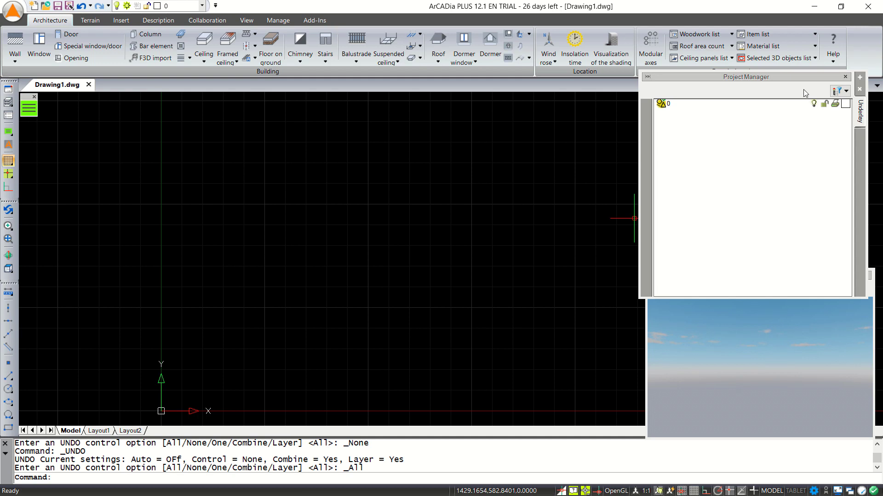
drag(810, 76, 782, 74)
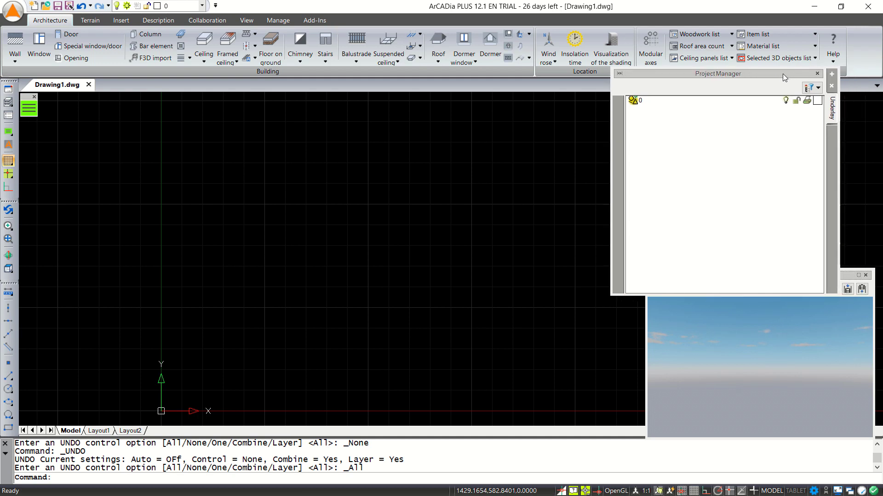
click(818, 74)
click(867, 277)
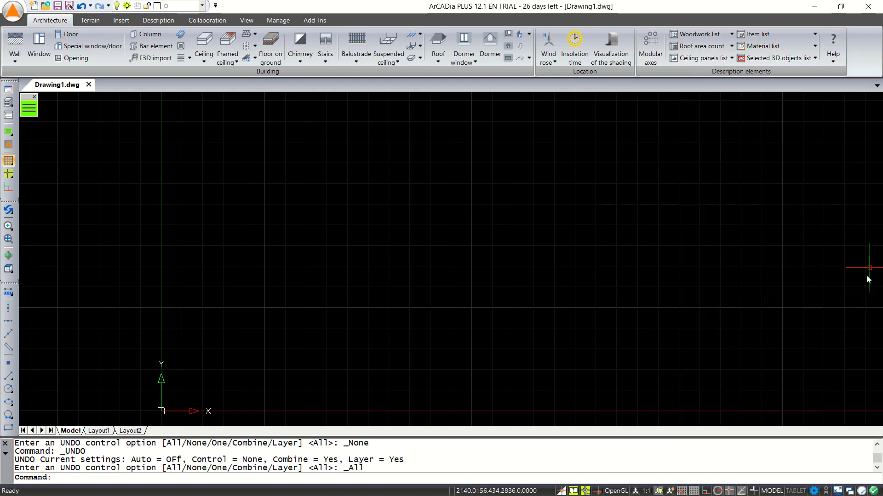
Step: Switch to the Drafting and Annotation workspace and turn off the drawing grid
click(813, 491)
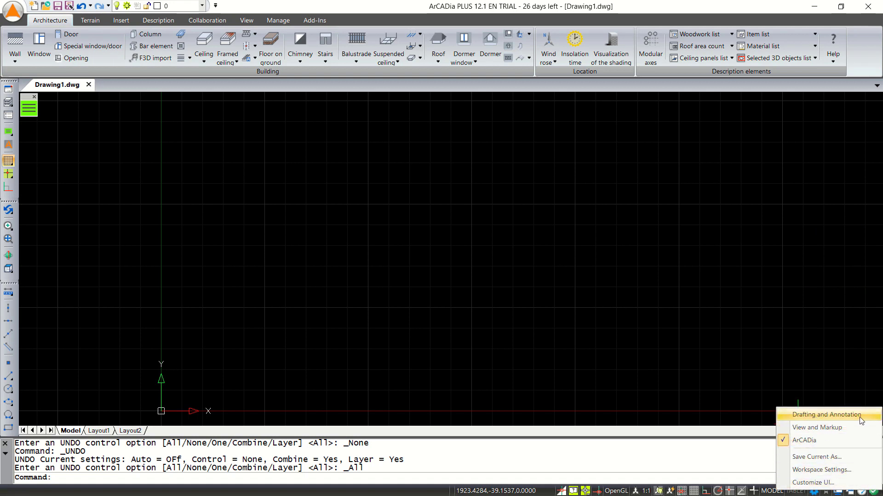
click(815, 416)
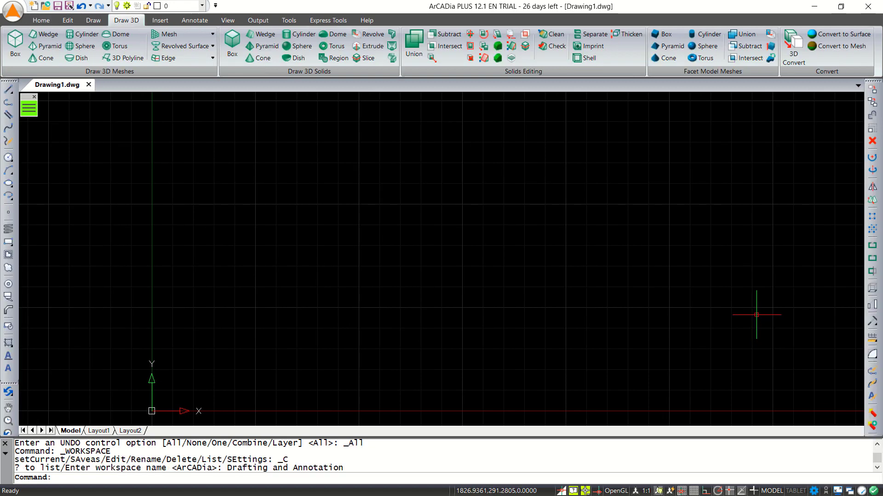
mouse_move(437, 293)
middle_down()
mouse_move(581, 233)
mouse_move(489, 256)
middle_up()
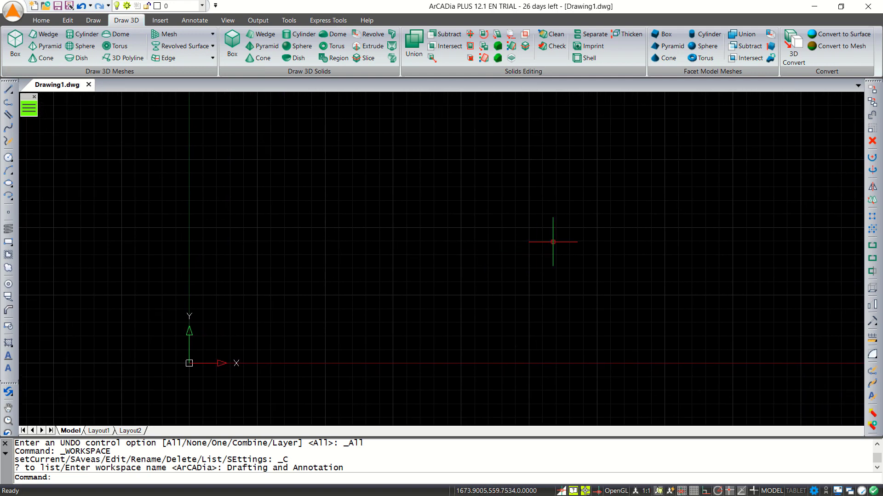
key(F7)
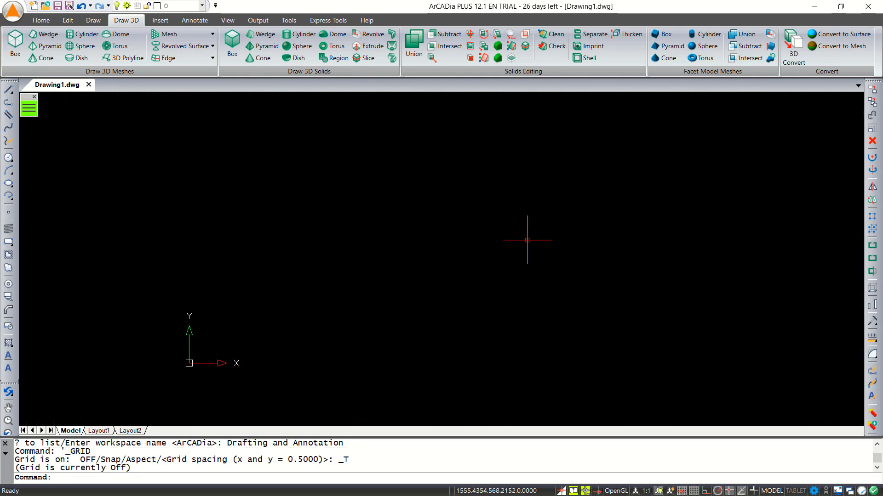
Step: Enable all entity snap modes in the drawing settings and apply them
text(DS)
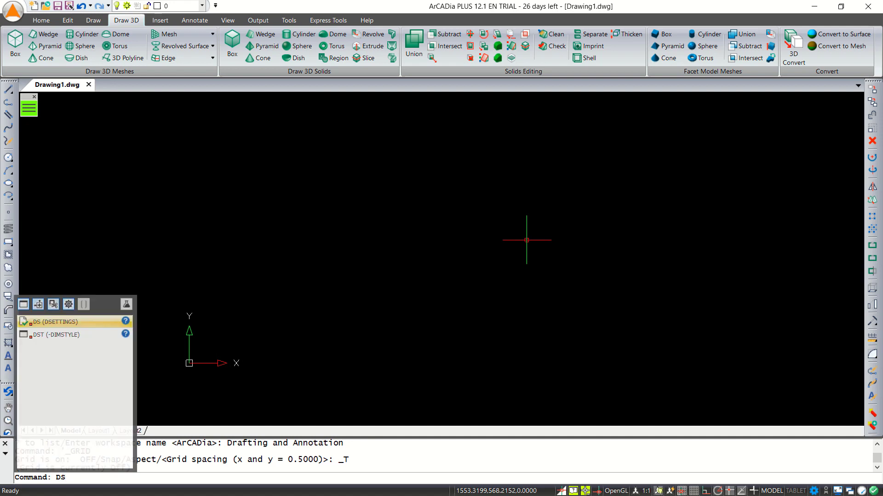
key(Return)
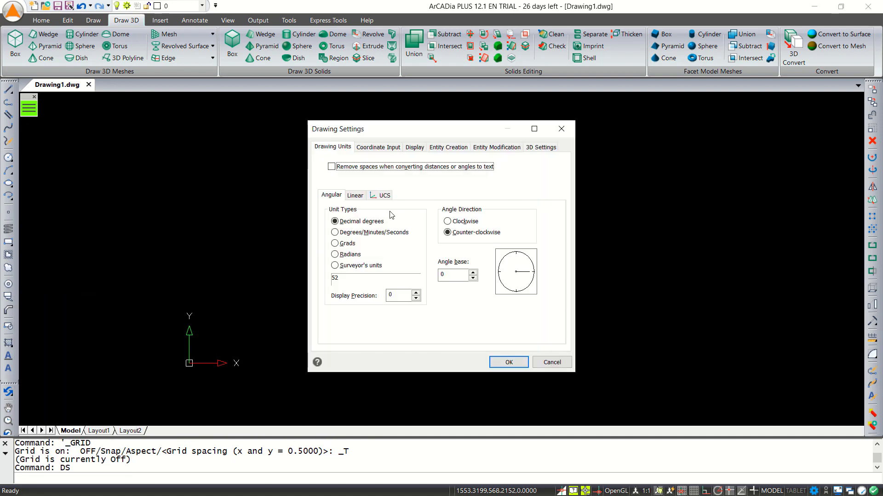
click(373, 148)
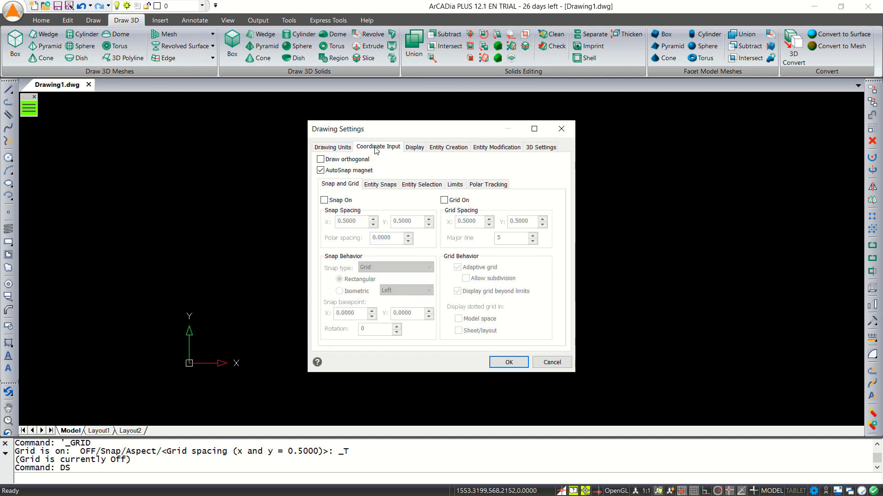
click(377, 184)
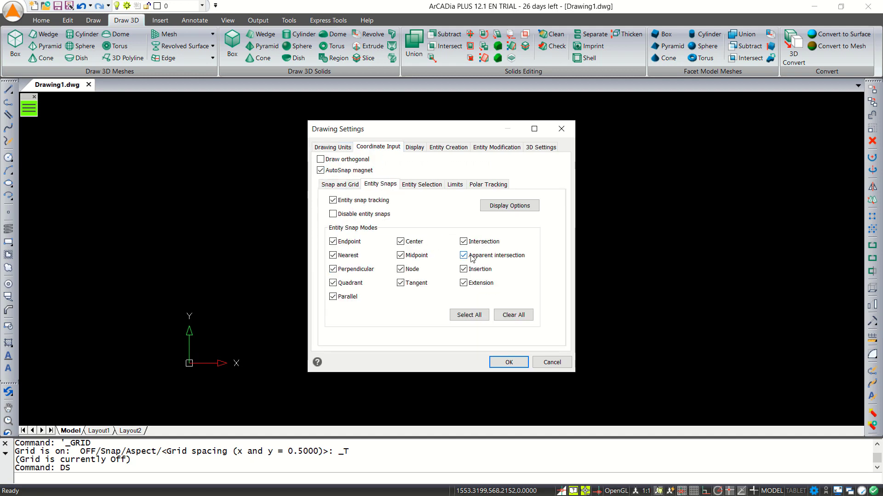
click(470, 314)
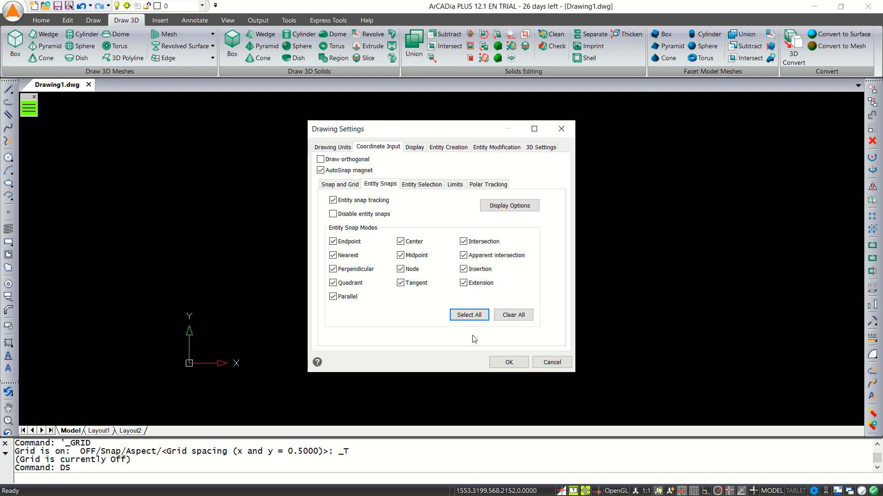
click(509, 363)
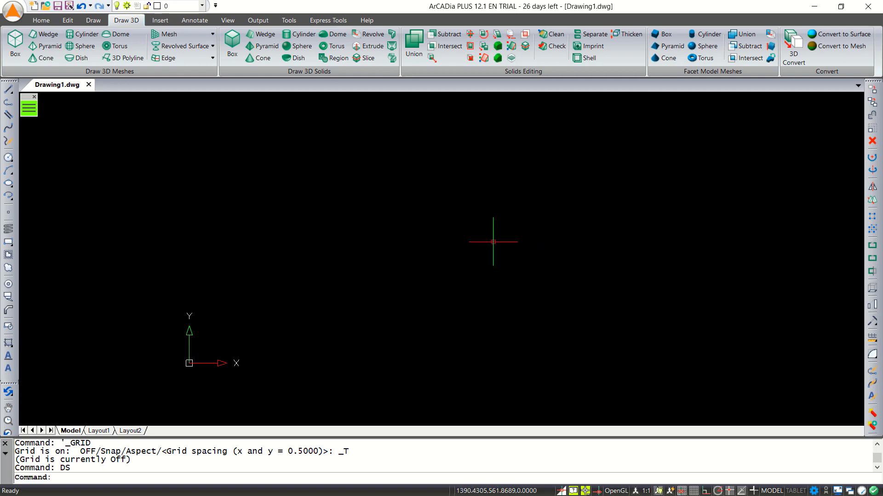
Step: Confirm decimal linear units with millimeters as the insertion scale in the drawing settings
text(UNITS)
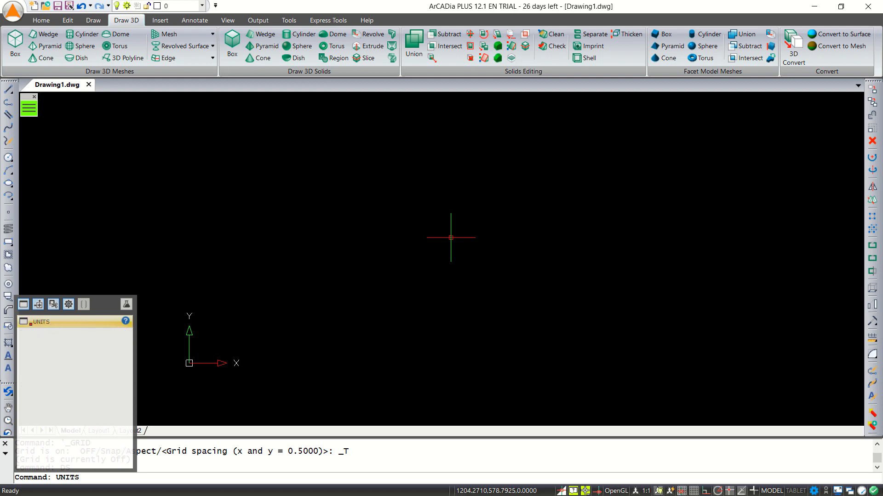
key(Return)
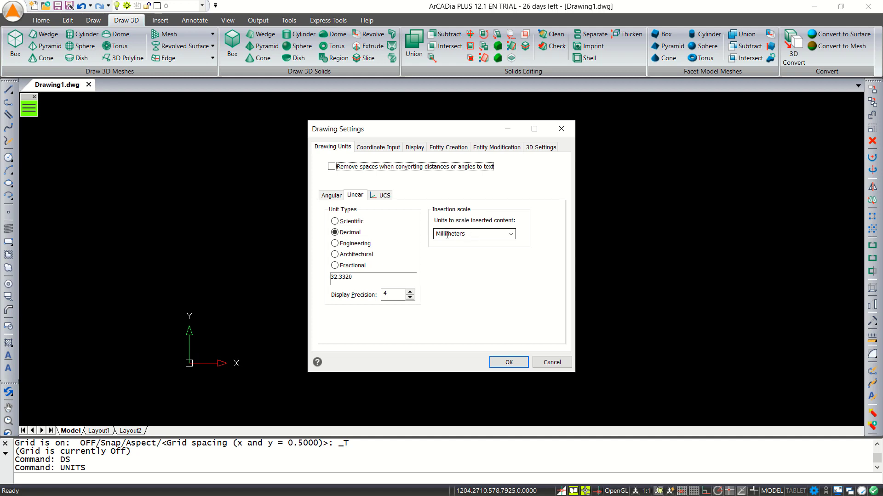
click(509, 364)
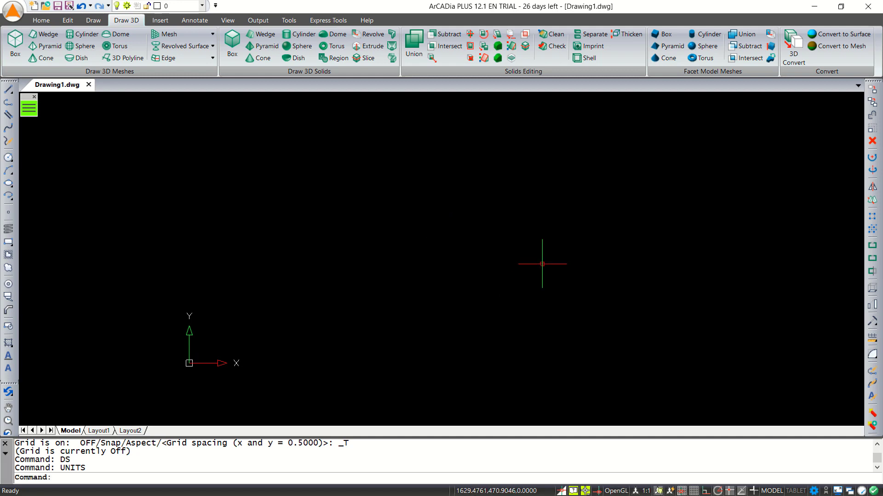
Step: Start a line near the origin and draw a vertical segment 8500 mm long upward
middle_drag(577, 212, 449, 240)
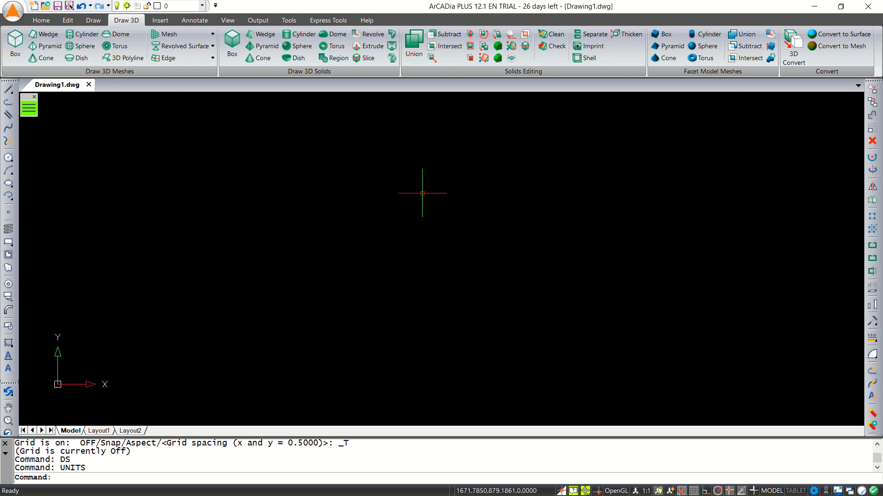
text(L)
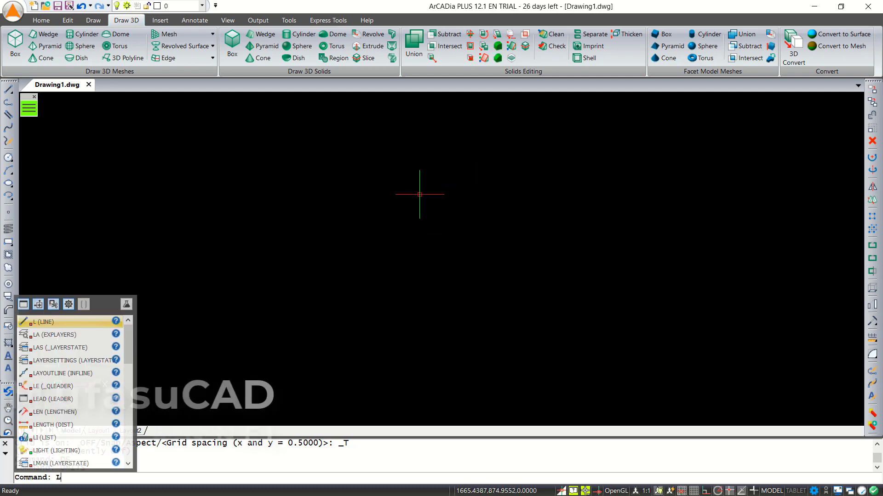
key(Return)
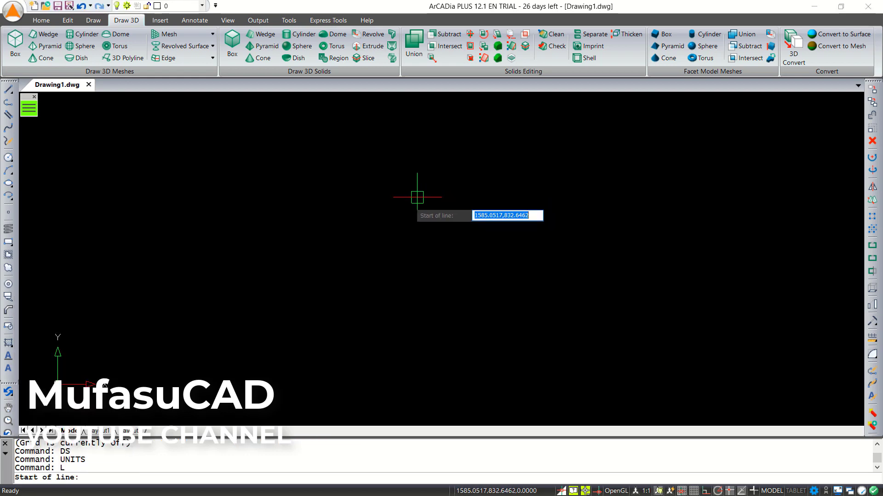
click(321, 374)
scroll(461, 264, down, 6)
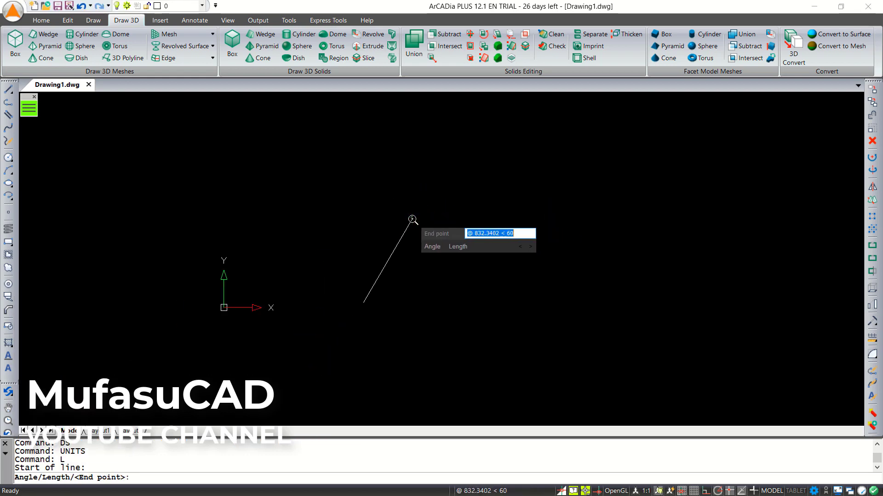
middle_drag(416, 197, 375, 321)
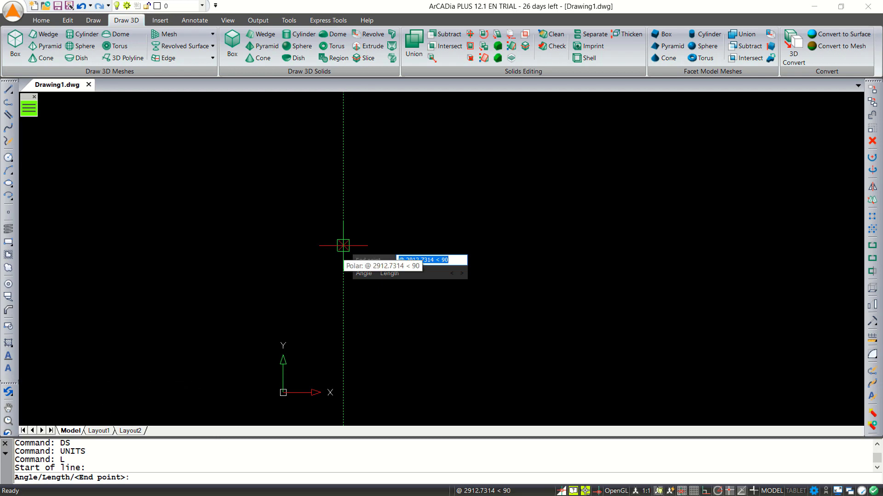
text(9)
key(Return)
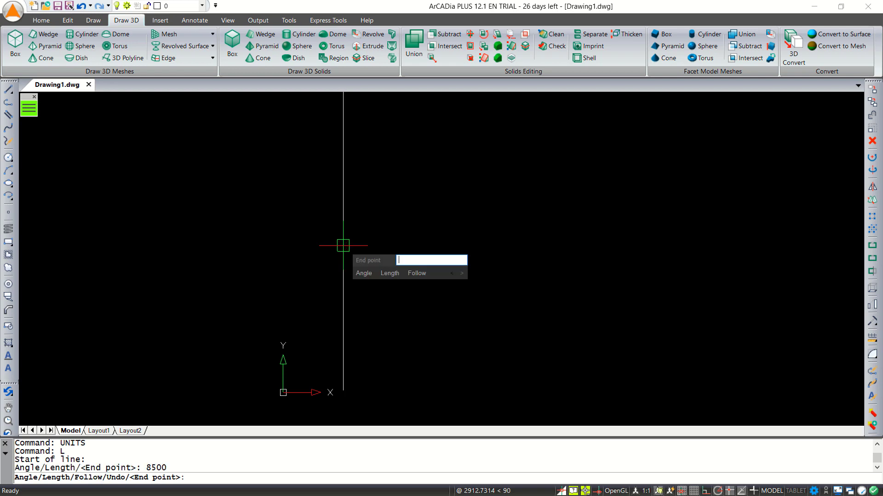
Step: Continue the line with a horizontal segment 6500 mm long to the right from the upper endpoint
scroll(488, 226, down, 5)
scroll(488, 226, up, 4)
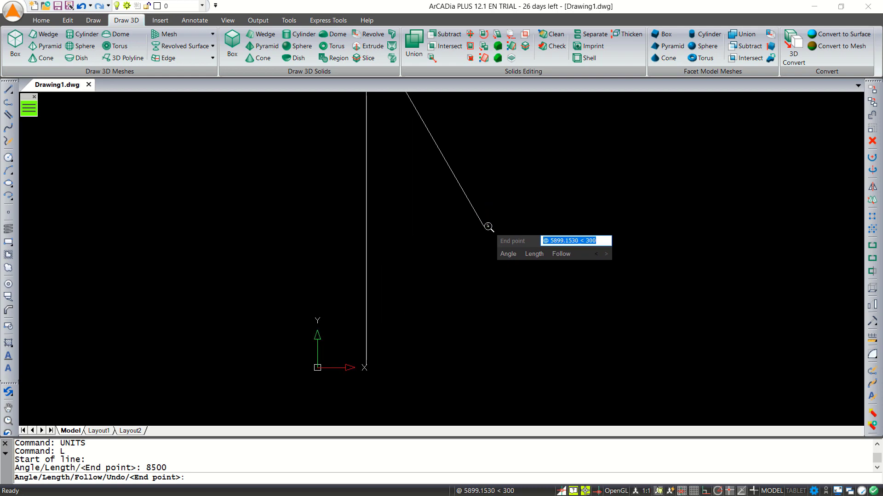
scroll(446, 212, down, 5)
scroll(444, 213, up, 1)
scroll(443, 213, up, 1)
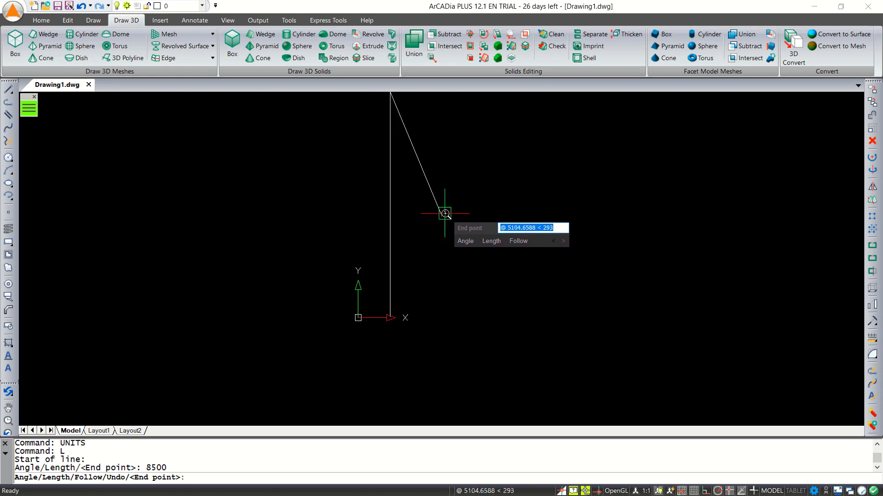
mouse_move(555, 149)
middle_down()
mouse_move(545, 193)
mouse_move(516, 166)
mouse_move(508, 216)
mouse_move(556, 216)
middle_up()
scroll(469, 262, up, 2)
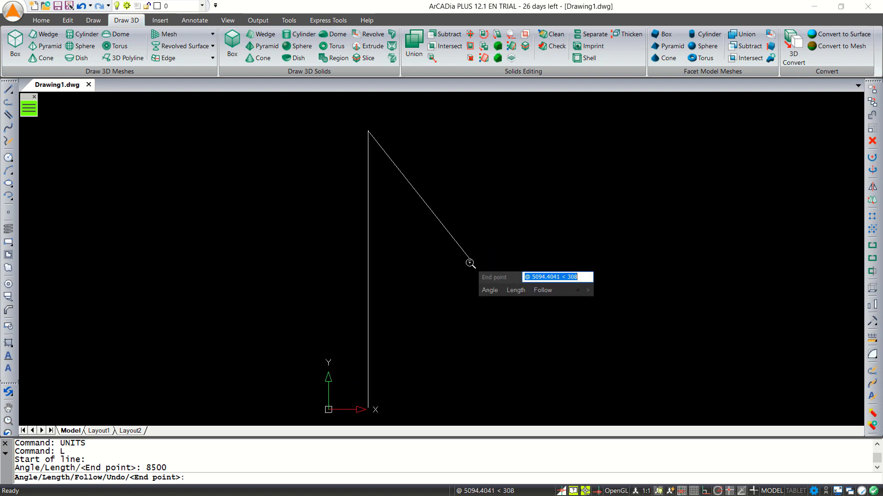
scroll(469, 262, down, 3)
scroll(469, 263, up, 4)
scroll(469, 263, down, 4)
scroll(469, 263, up, 2)
scroll(466, 264, down, 1)
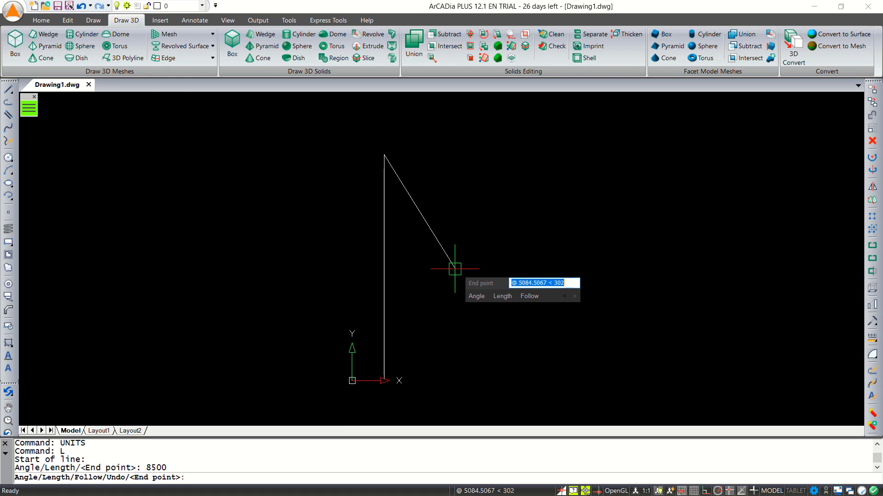
mouse_move(441, 276)
middle_down()
mouse_move(536, 250)
mouse_move(462, 246)
mouse_move(510, 271)
mouse_move(538, 241)
mouse_move(430, 271)
middle_up()
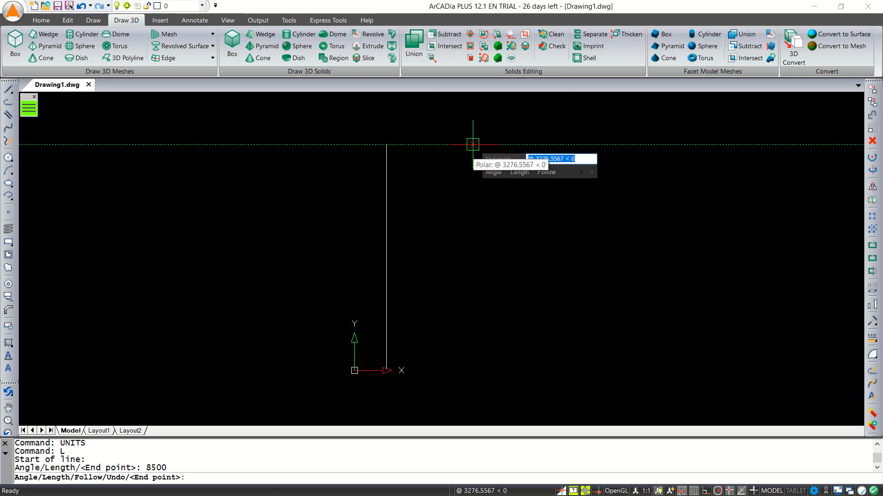
text(6)
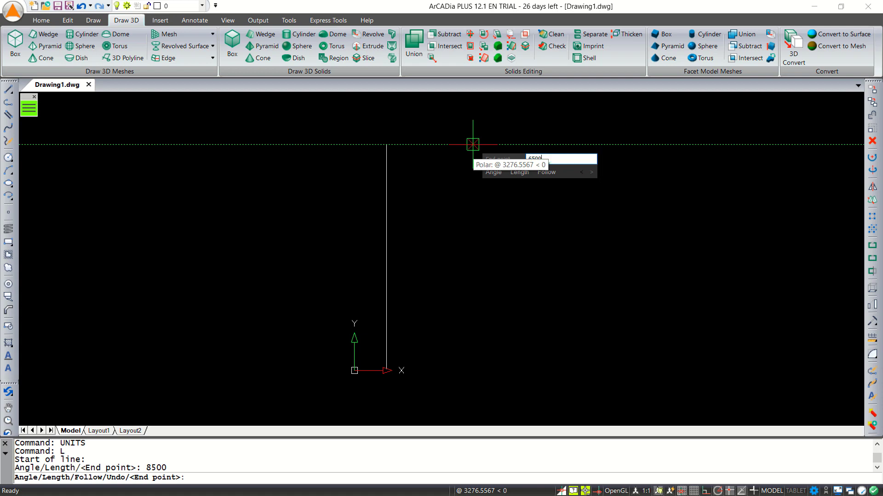
text(500)
key(Return)
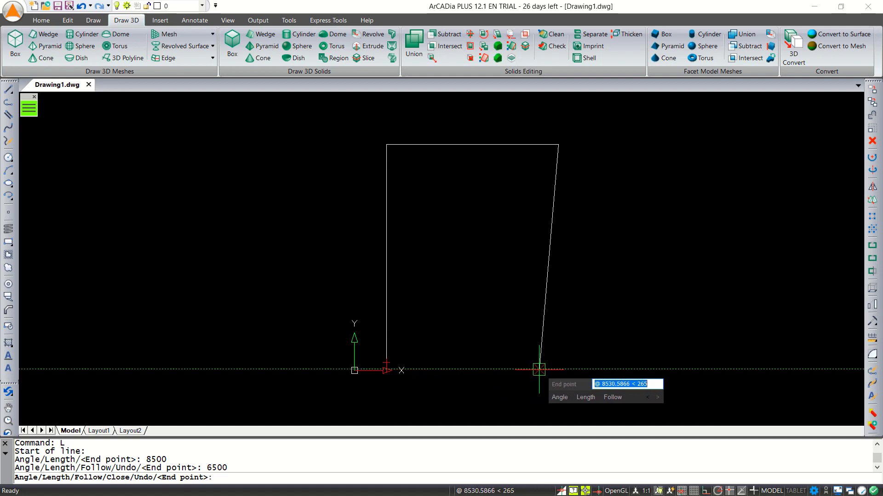
Step: Draw the right side straight down level with the start point and close the outline into a rectangle
click(558, 369)
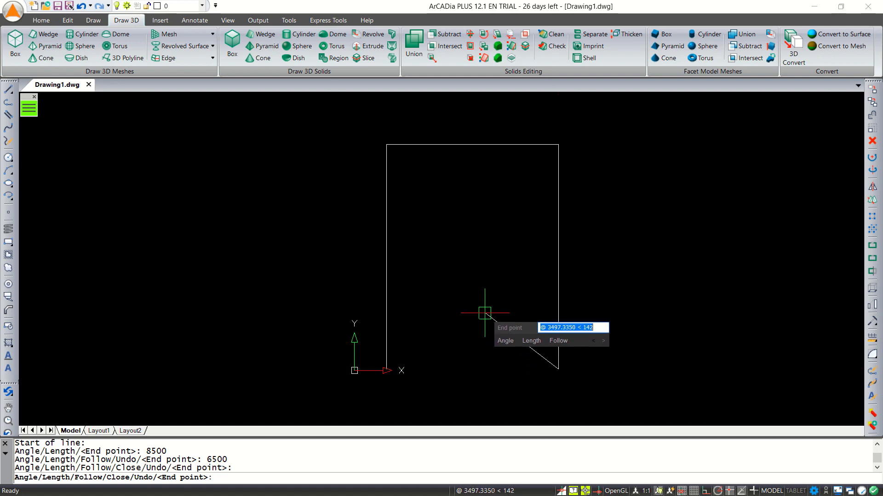
text(c)
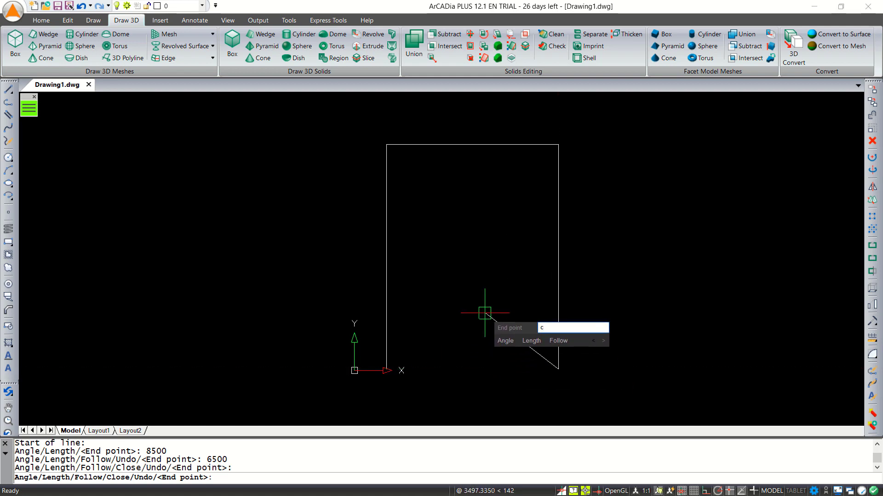
key(Return)
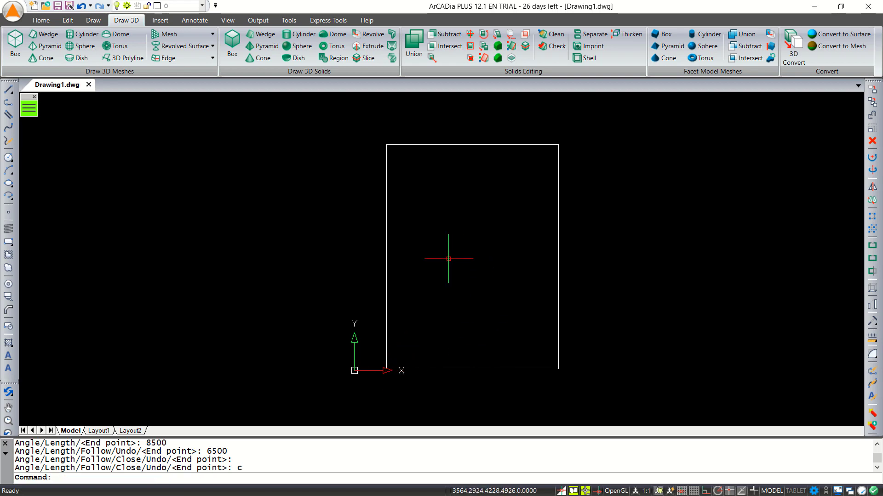
Step: Copy the outline's left edge 3000 mm to the right as an interior vertical line
text(CO)
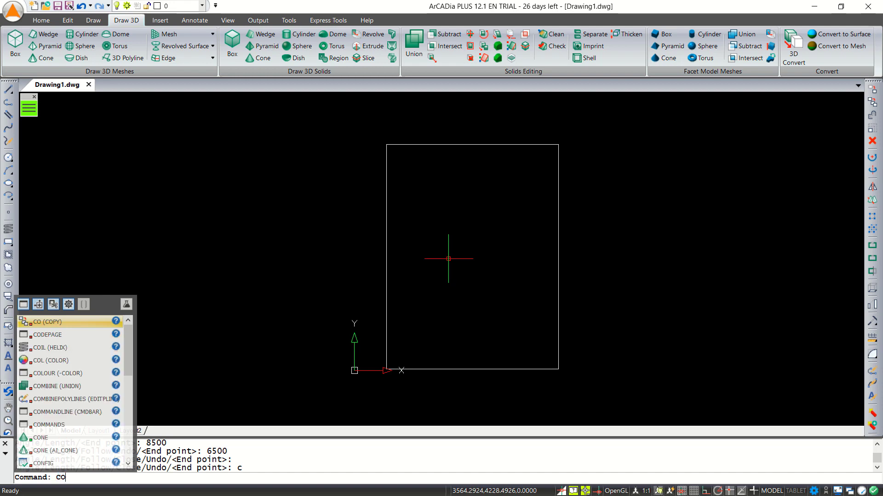
key(Return)
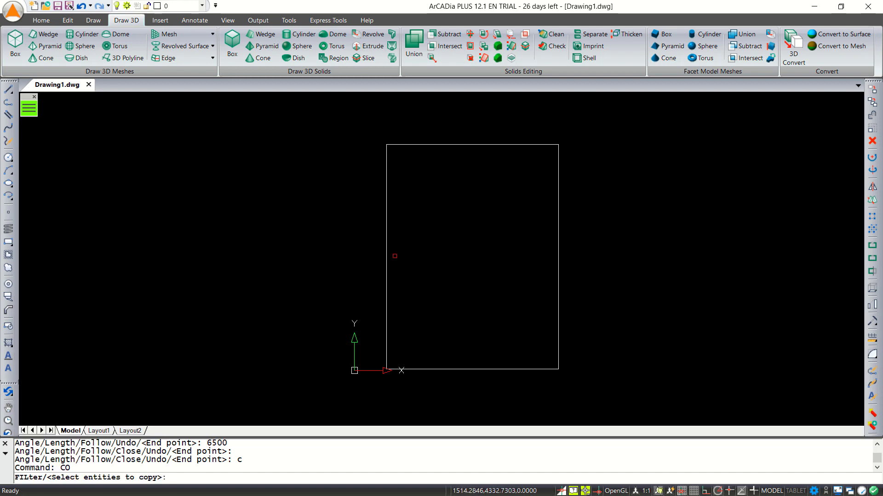
click(385, 255)
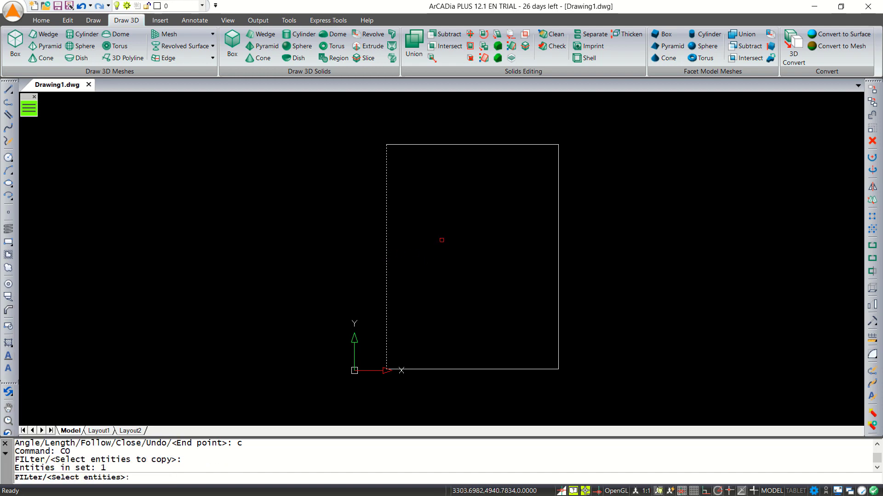
key(Return)
click(417, 203)
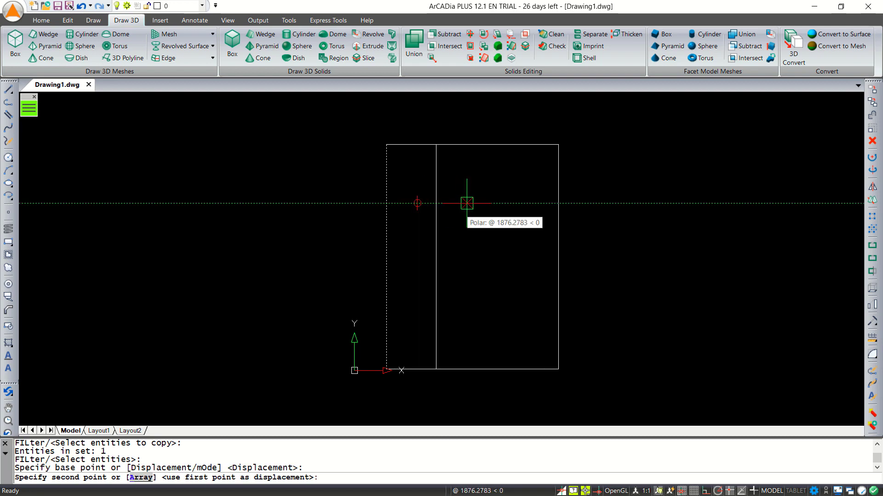
text(3000)
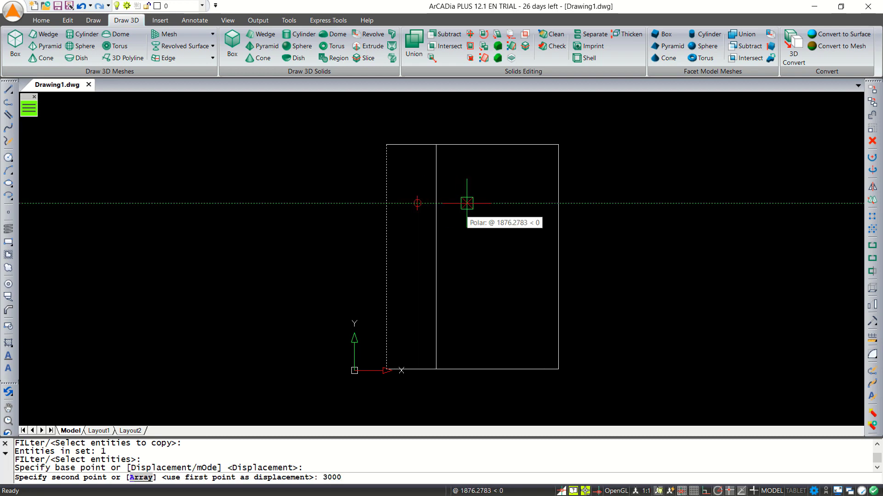
key(Return)
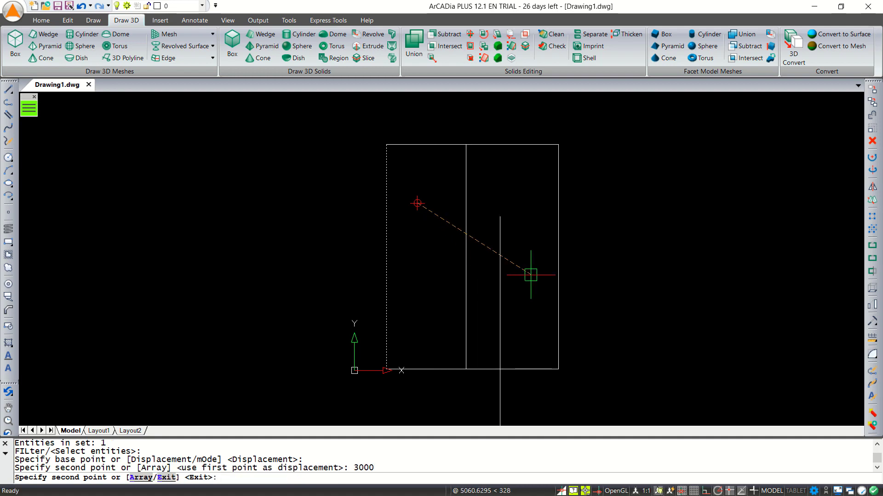
key(Escape)
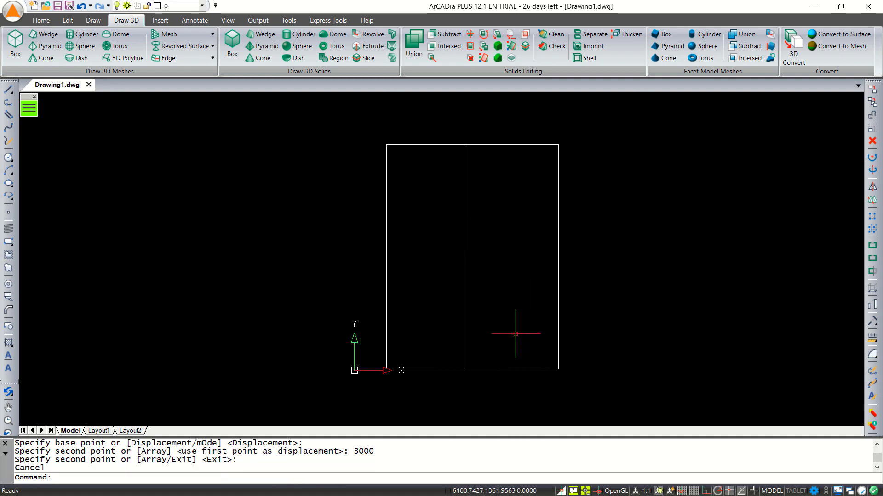
Step: Copy the outline's lower edge 3300 mm straight up as an interior horizontal line
key(Return)
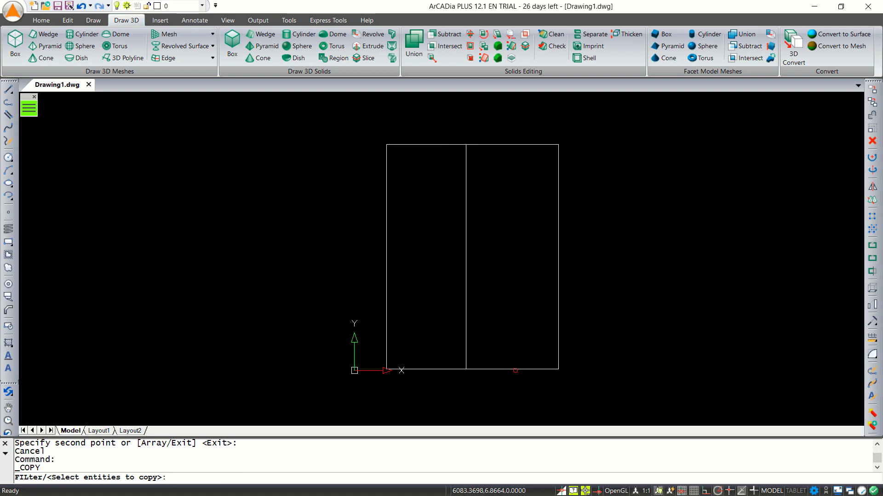
click(514, 369)
key(Return)
click(515, 304)
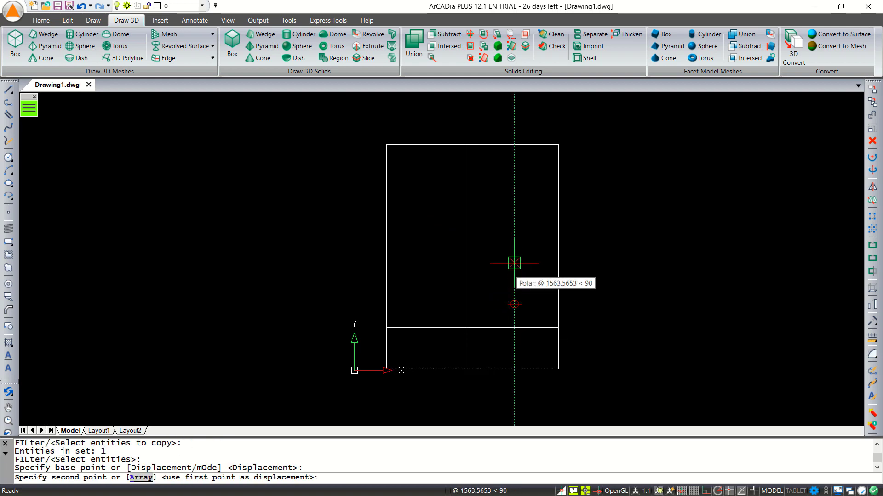
text(33)
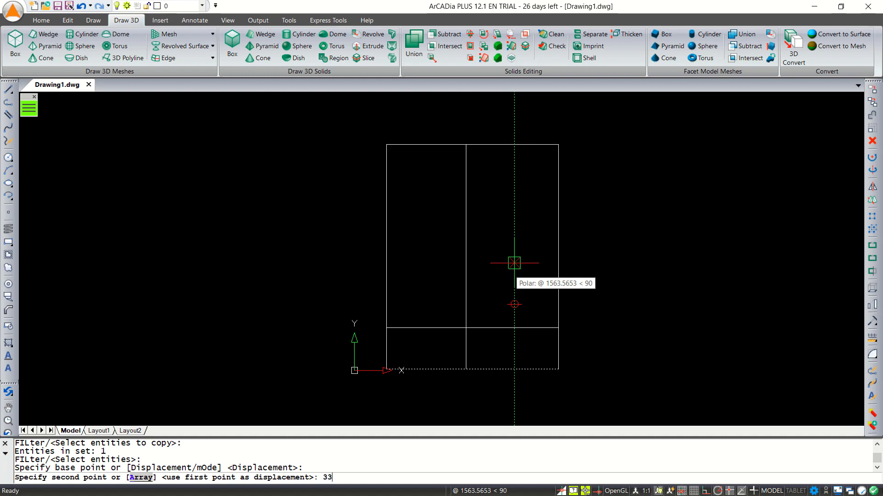
key(Return)
key(Escape)
Step: Copy the interior horizontal line 3200 mm straight up to form a second horizontal divider
text(b)
key(Return)
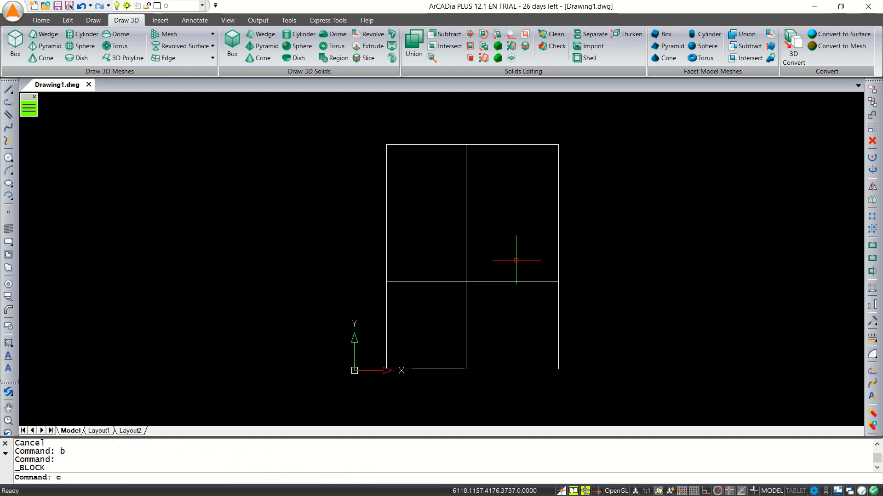
text(CO)
key(Return)
click(513, 282)
key(Return)
click(516, 252)
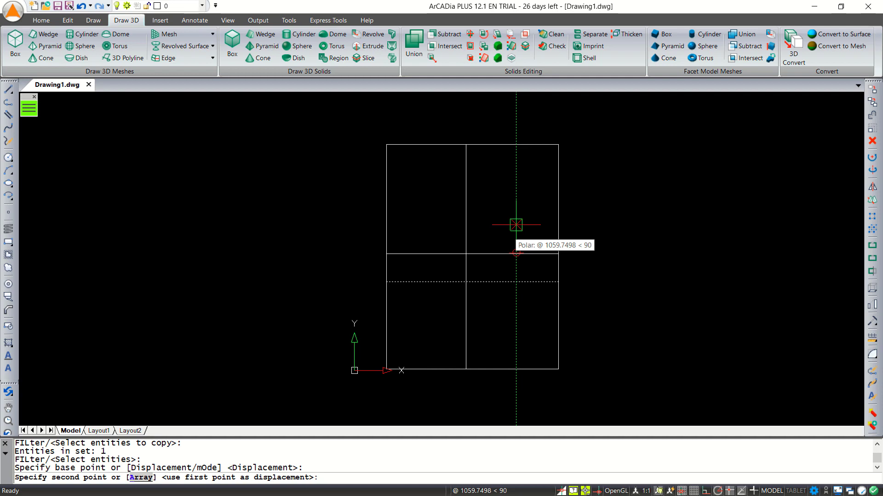
text(32)
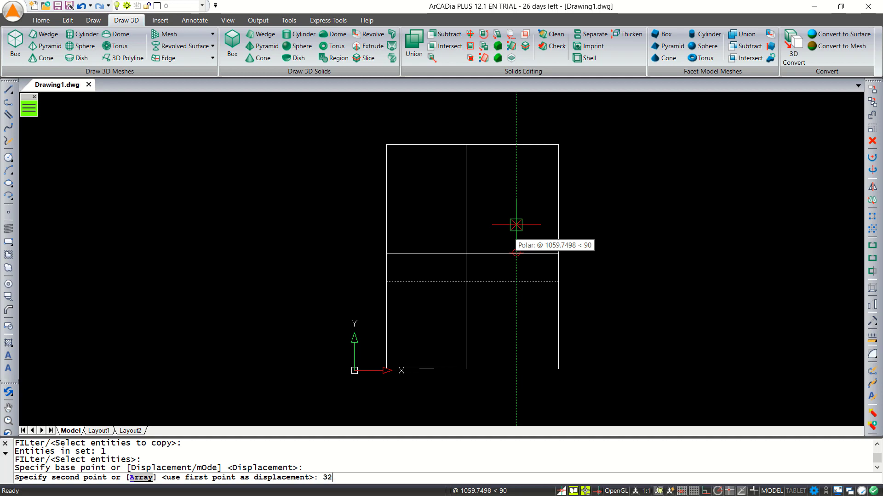
key(Return)
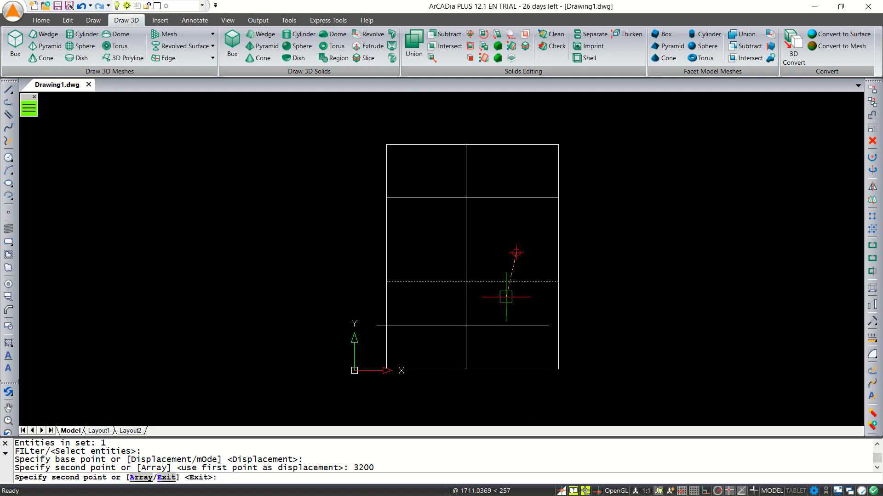
key(Escape)
Step: Draw a vertical line from midway between the upper-left room's top corners straight down to the upper horizontal divider
middle_drag(493, 256, 529, 315)
scroll(467, 236, up, 2)
middle_drag(461, 236, 454, 228)
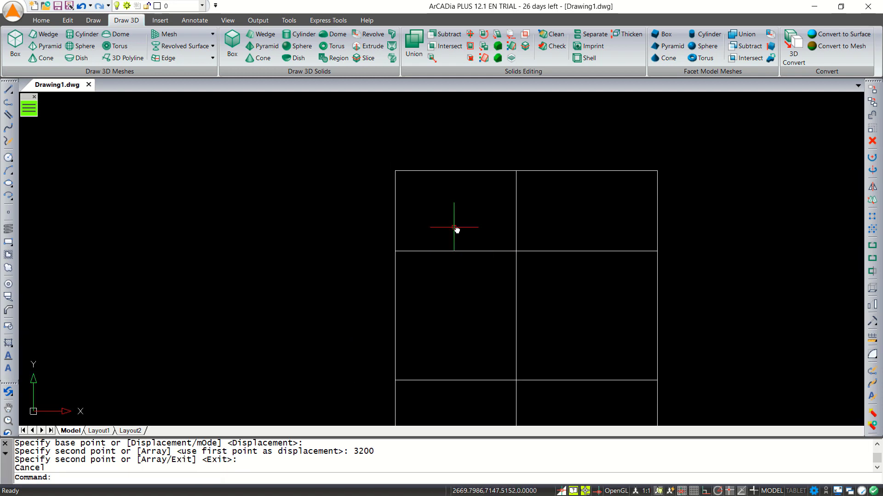
text(L)
key(Return)
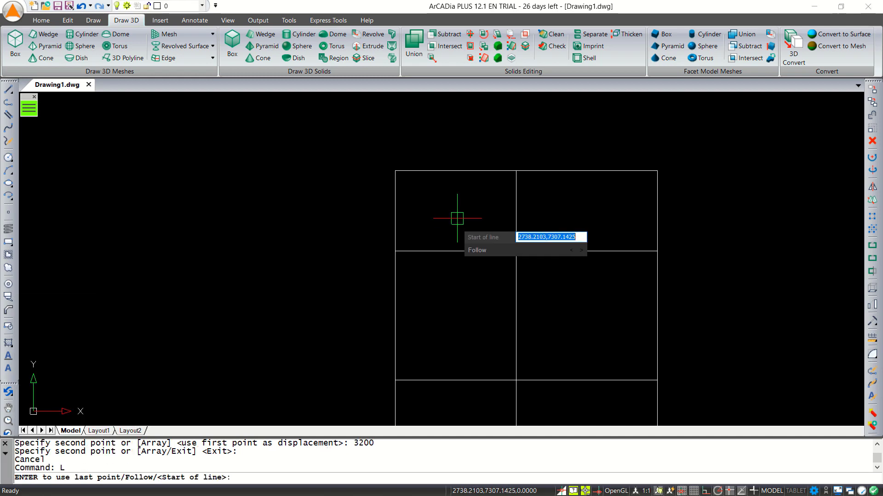
shift+right_click(458, 211)
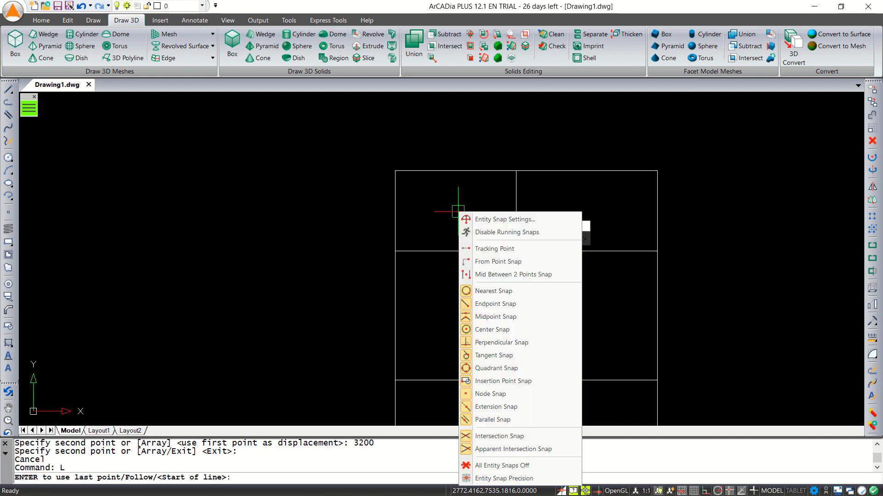
click(523, 275)
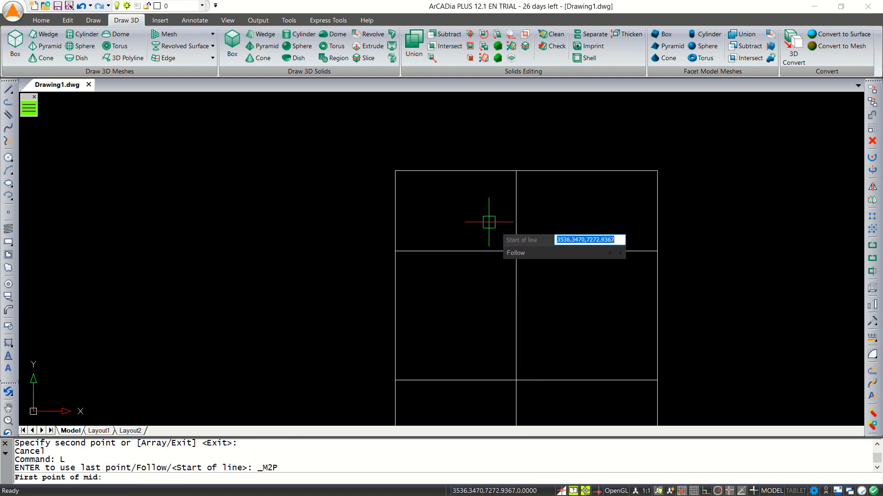
click(395, 170)
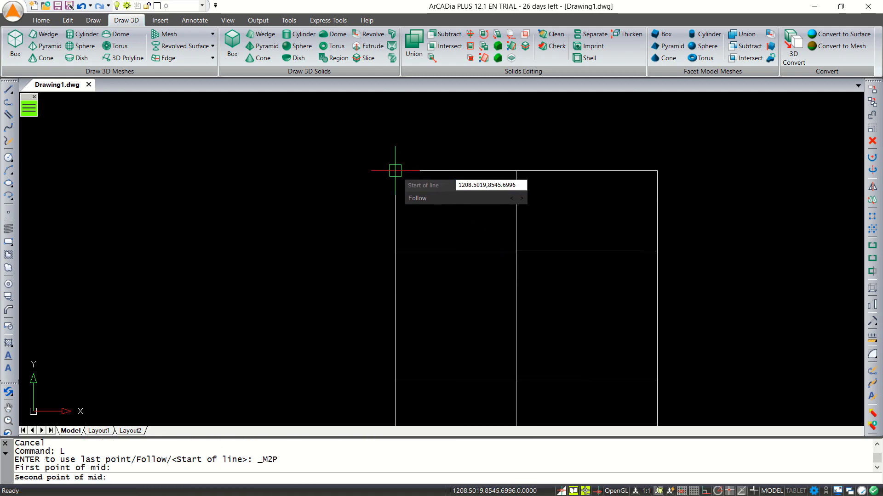
click(516, 171)
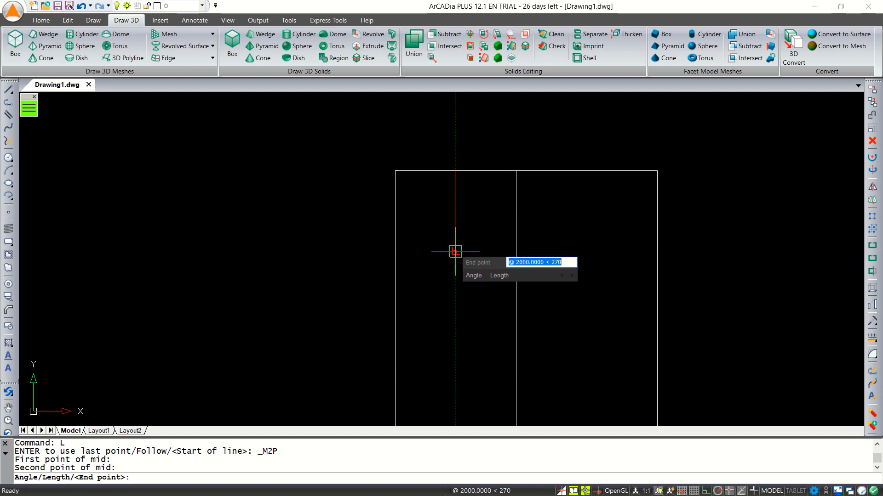
click(455, 251)
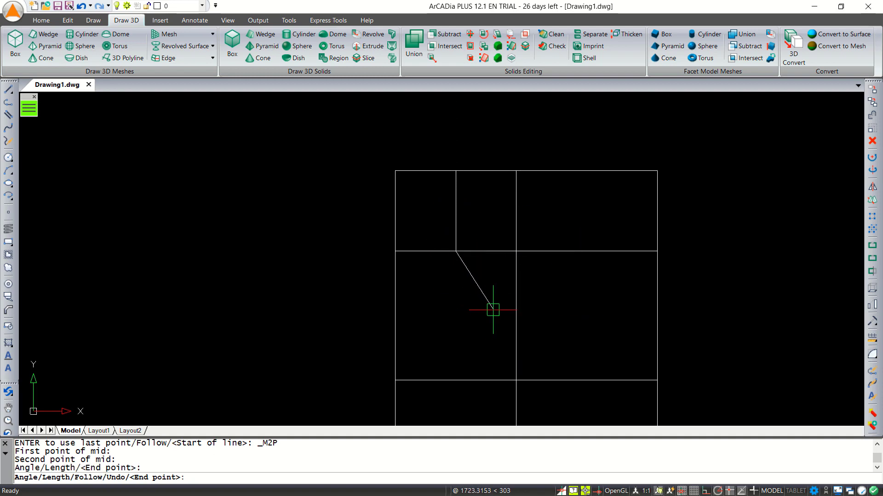
key(Escape)
Step: Trim both horizontal dividers on the right side of the long interior vertical line, using all entities as cutting edges
mouse_move(551, 306)
middle_down()
mouse_move(530, 248)
mouse_move(509, 256)
middle_up()
scroll(530, 248, down, 2)
text(TR)
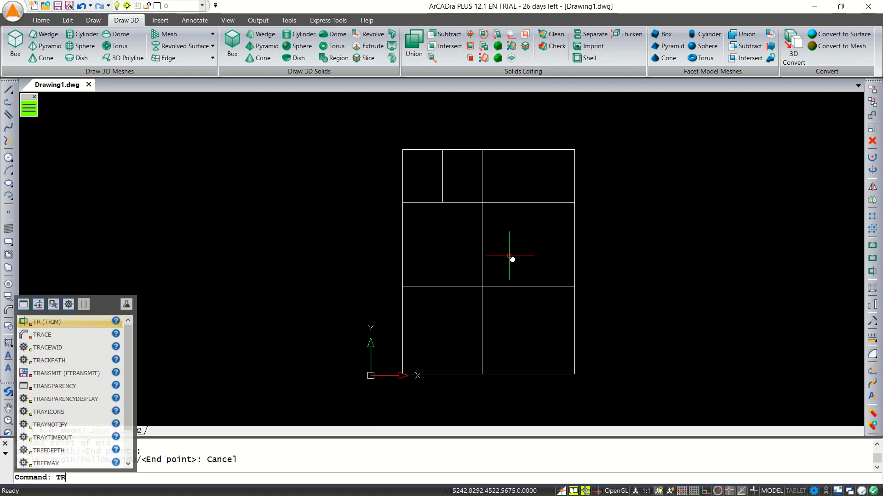
key(Return)
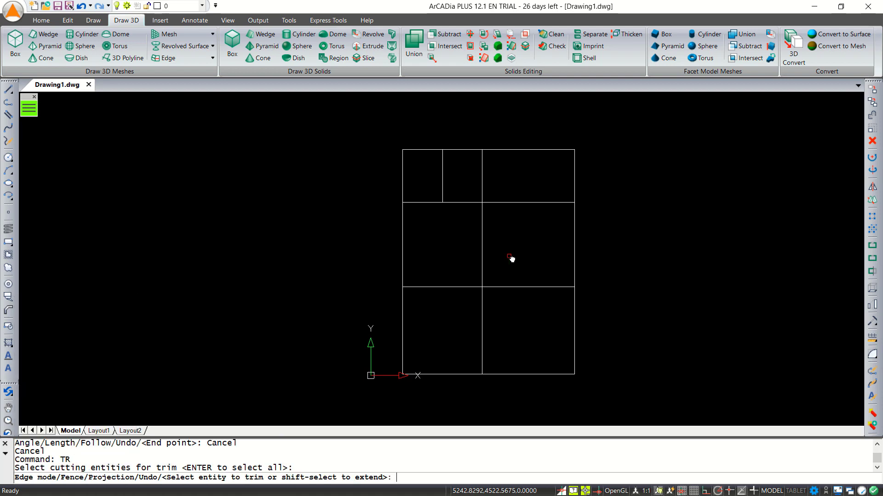
click(548, 180)
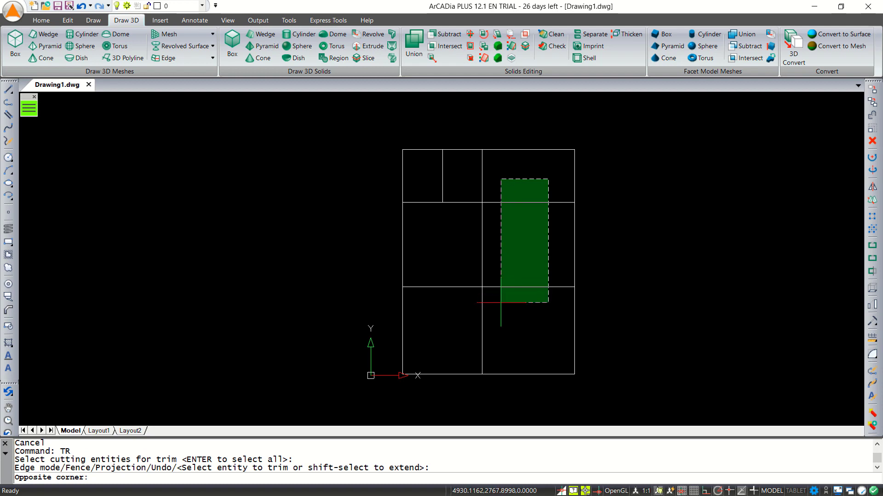
click(514, 325)
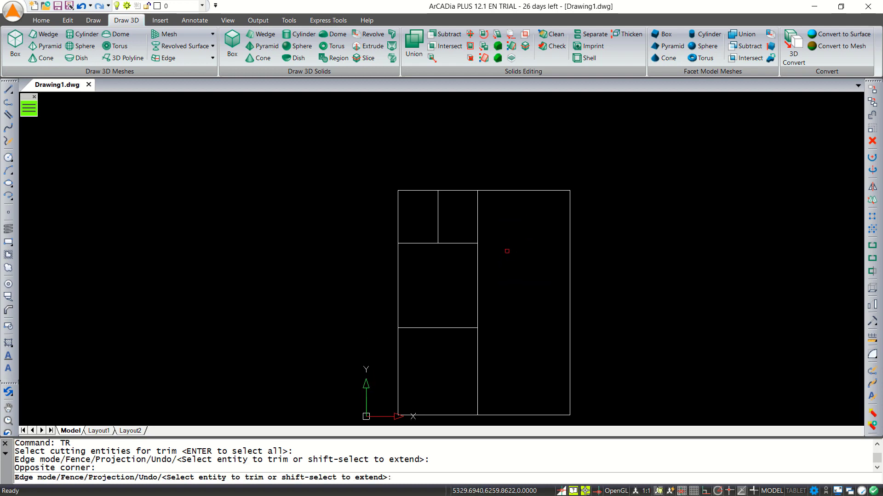
key(Return)
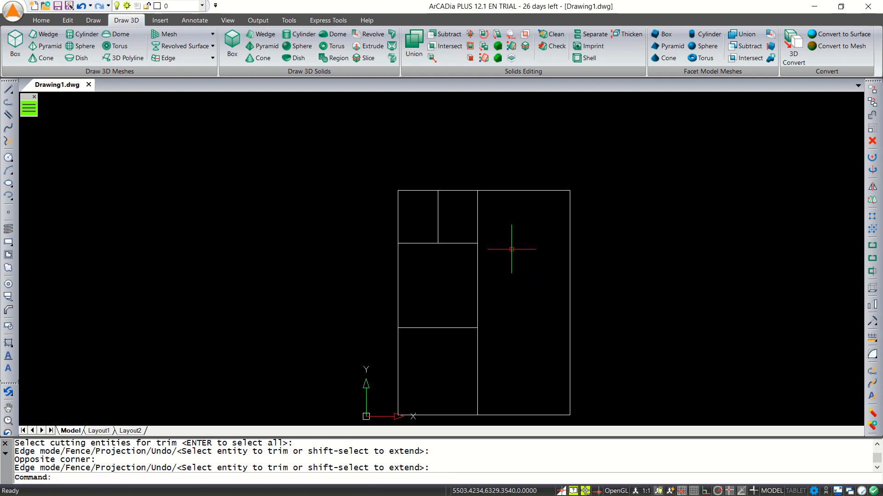
Step: Copy the outline's top edge 2500 mm straight down
text(CO)
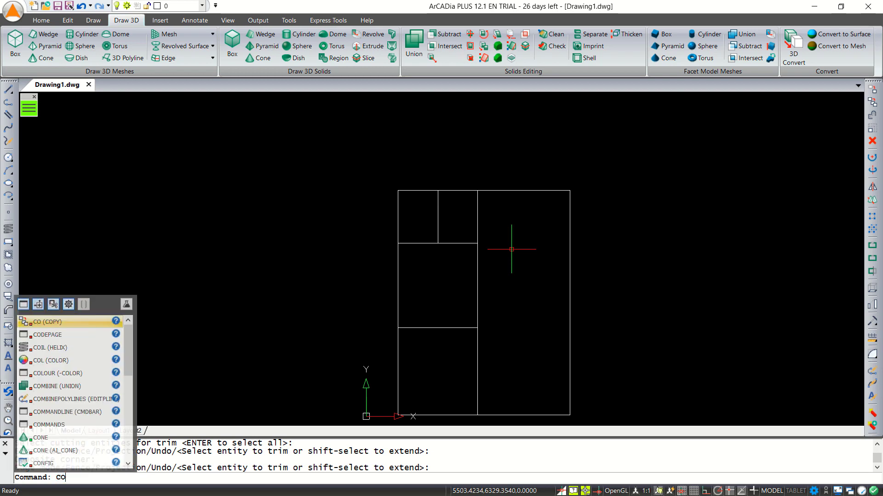
key(Return)
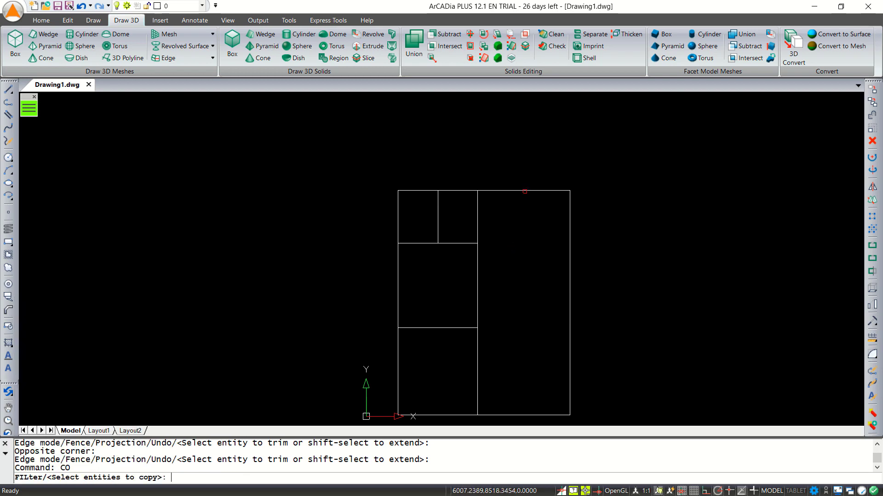
click(524, 192)
key(Return)
click(610, 195)
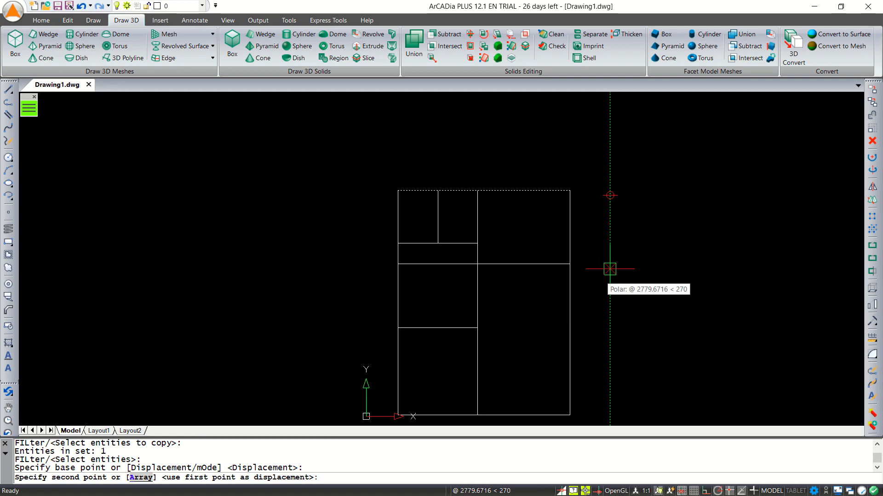
text(2500)
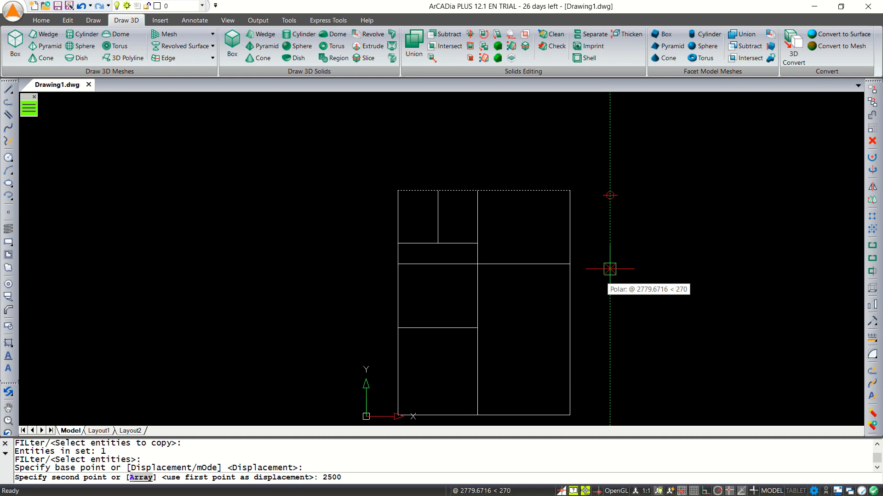
key(Return)
key(Return)
Step: Trim off the part of the copied top edge that lies left of the long interior vertical line
middle_drag(507, 297, 526, 294)
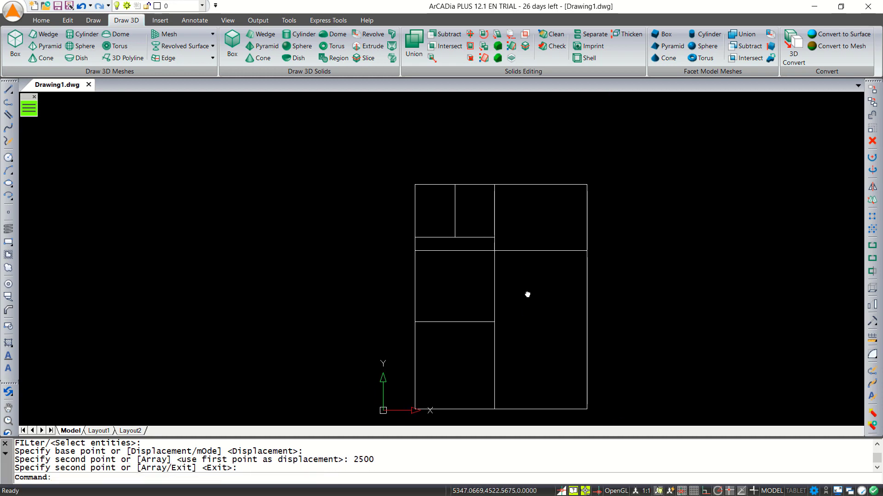
text(tr)
key(Return)
key(Return)
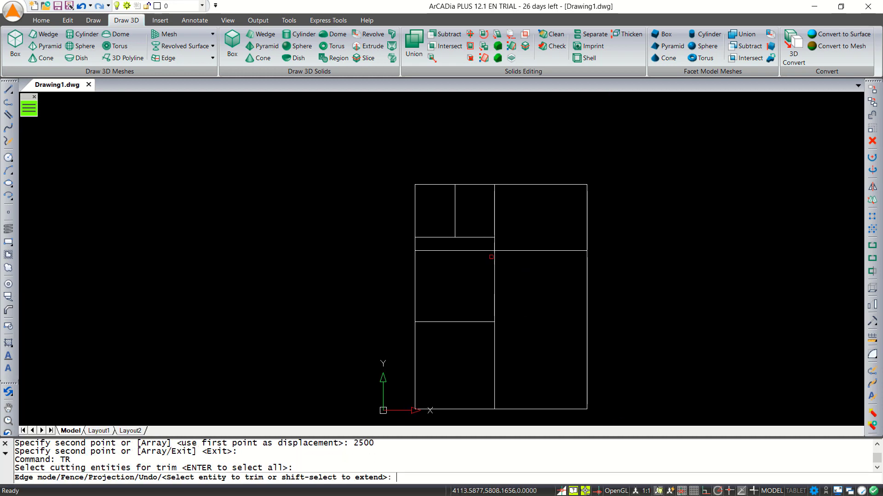
click(483, 251)
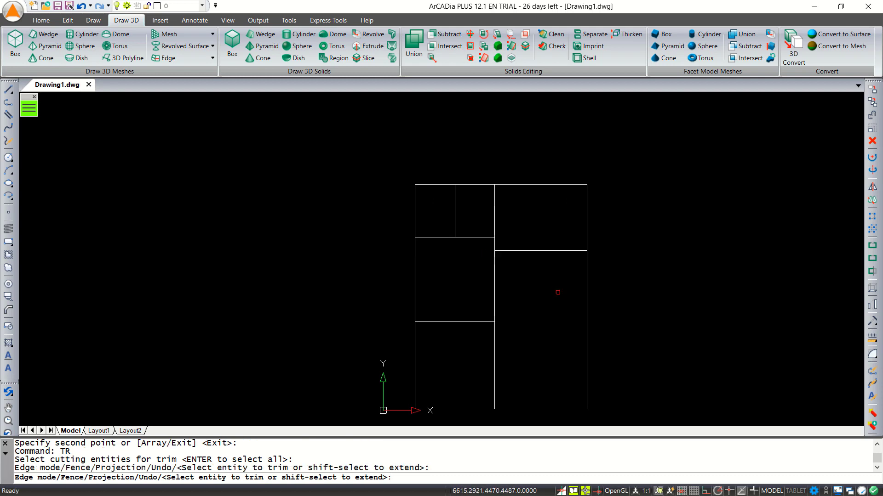
key(Return)
middle_drag(546, 298, 540, 256)
scroll(533, 253, up, 2)
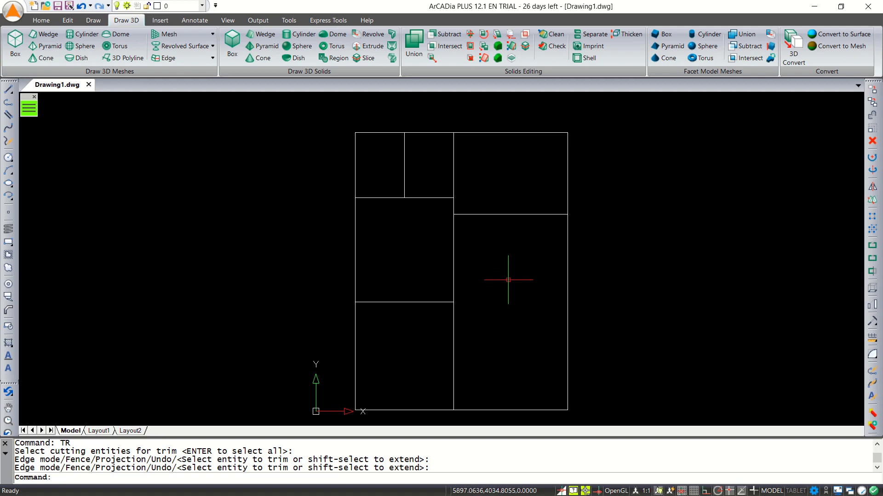
text(offs)
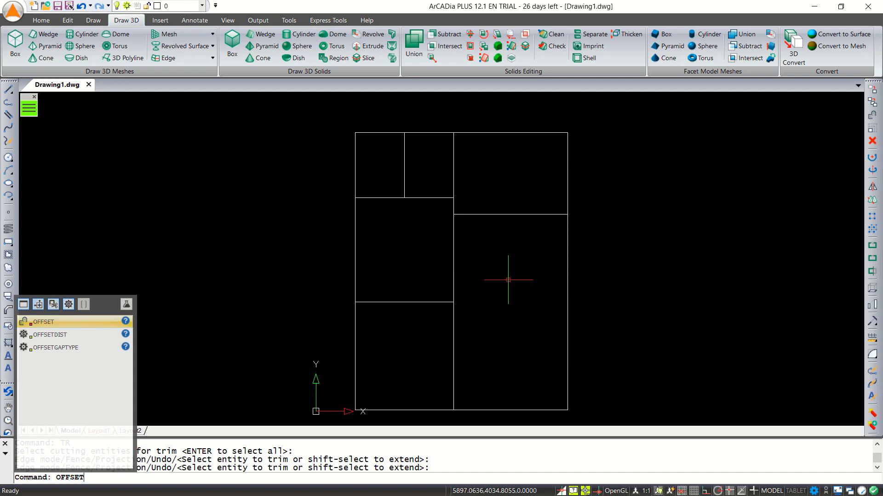
text(et)
key(Return)
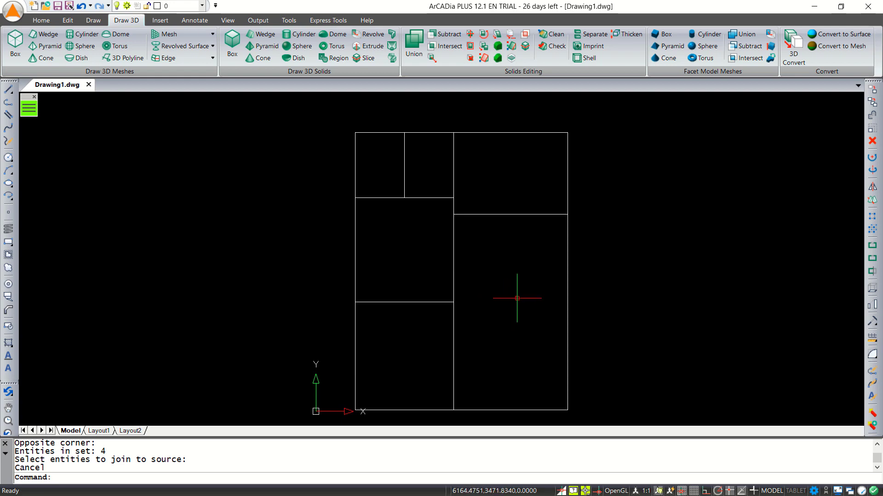
Step: Copy the outline's right edge 500 mm horizontally to the left
text(CO)
key(Return)
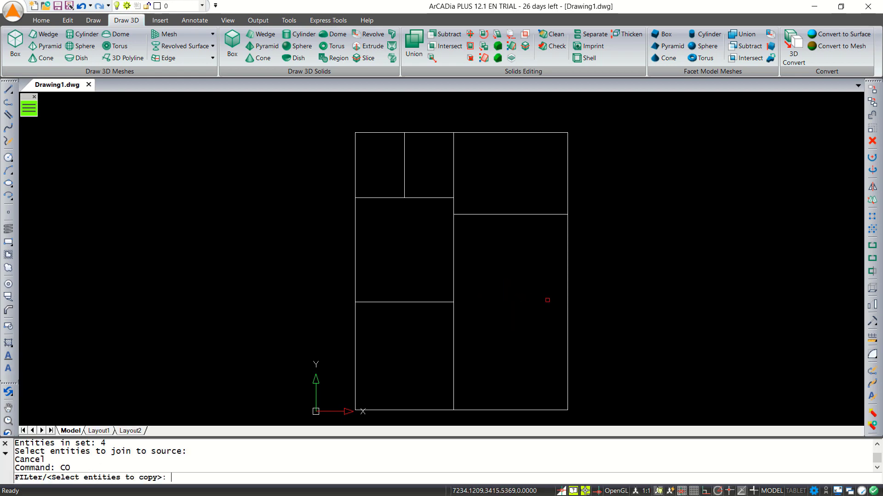
click(566, 284)
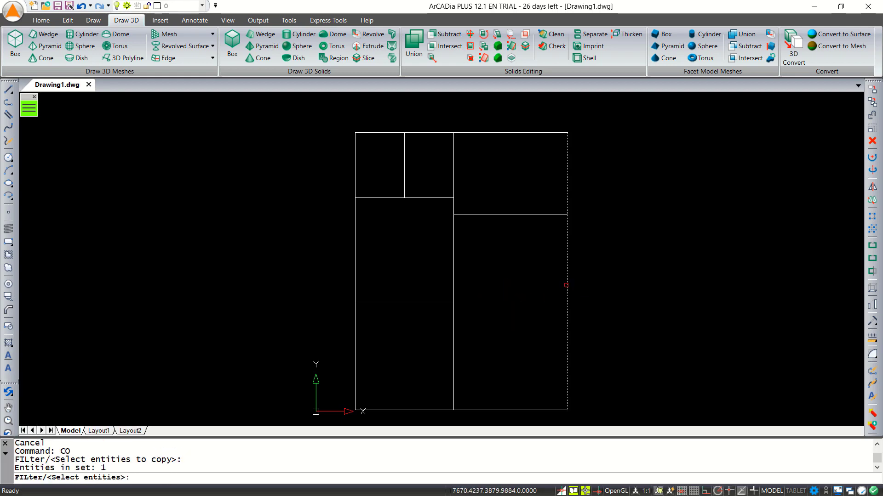
key(Return)
click(675, 260)
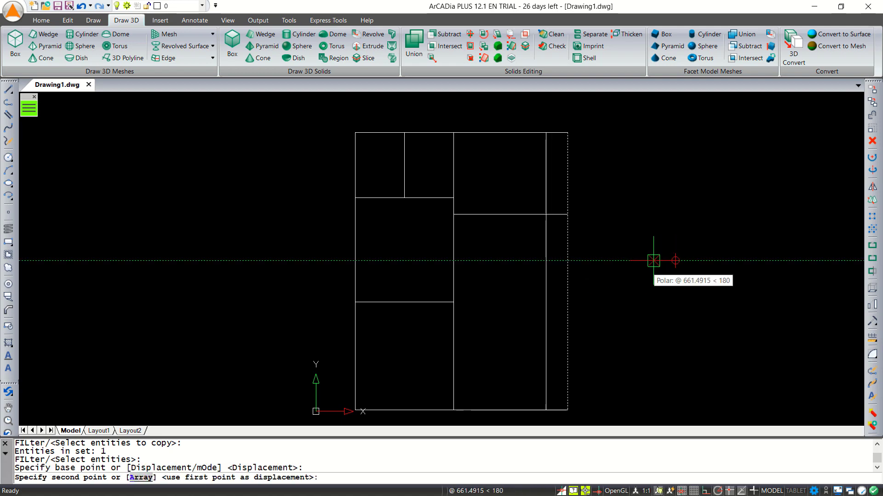
text(500)
key(Return)
key(Escape)
text(TR)
key(Return)
key(Escape)
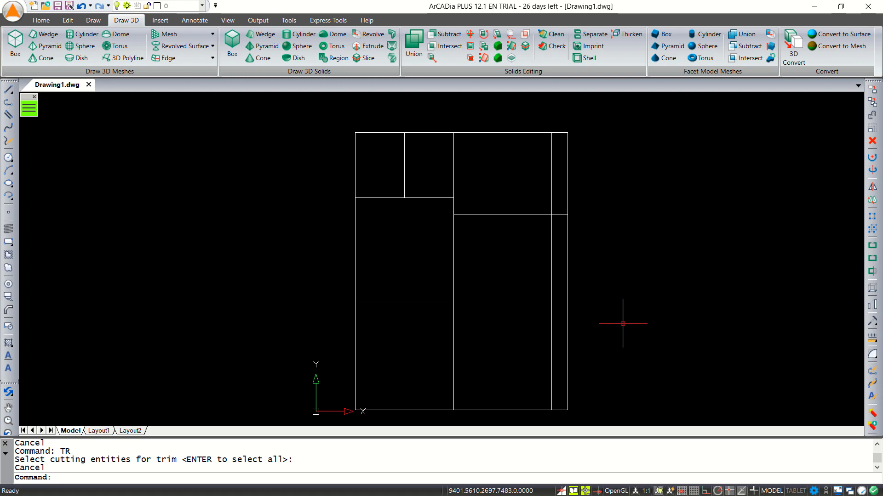
Step: Extend the lower-left horizontal divider across the copied edge to the outline's right edge, using all entities as boundaries
text(TR)
key(Return)
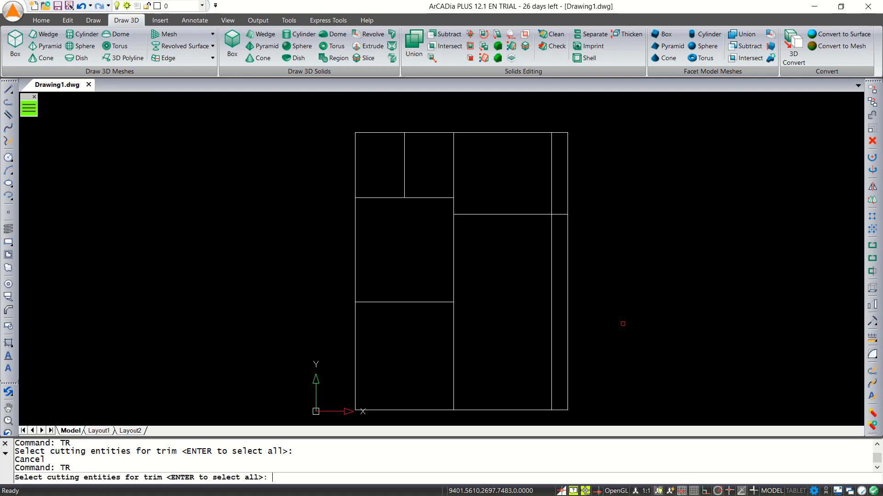
key(Return)
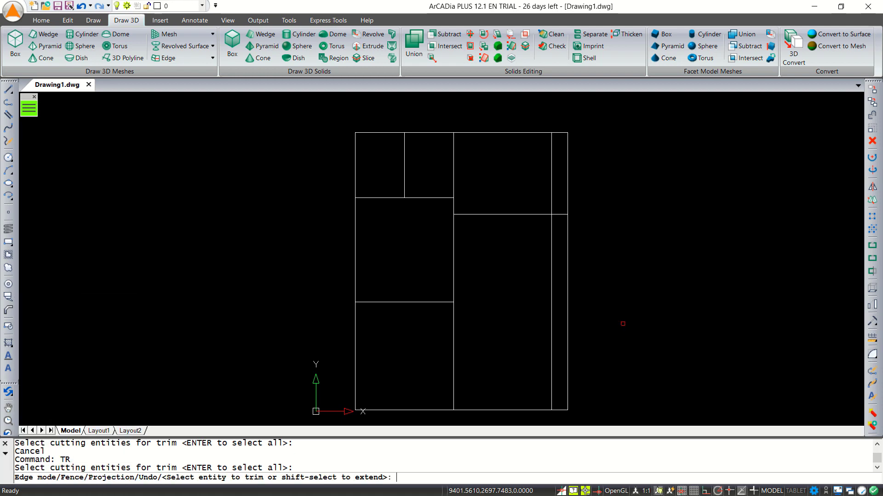
shift+click(441, 303)
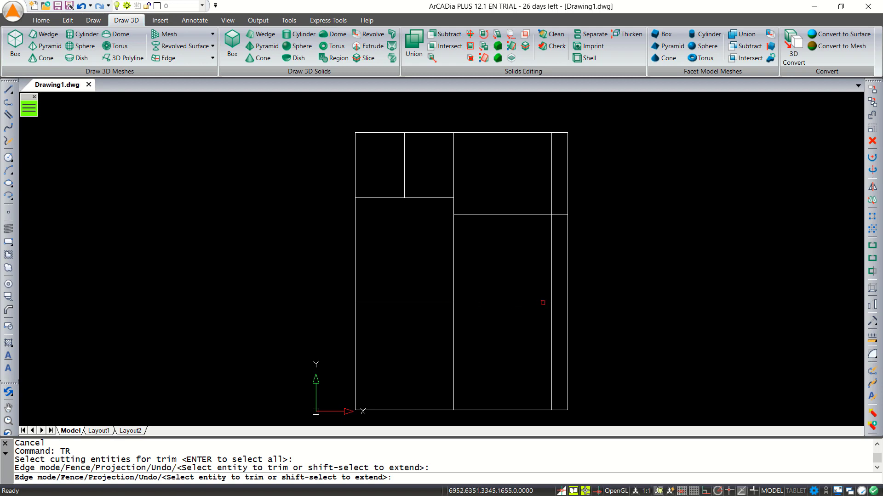
shift+click(543, 302)
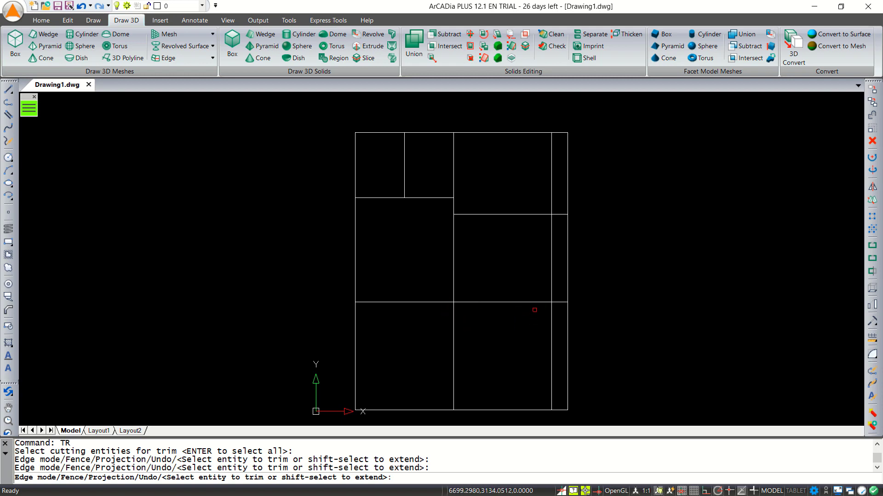
Step: Trim the extended divider inside the room, the copied edge below it, and the outer strip above it to form a stepped right side
click(533, 302)
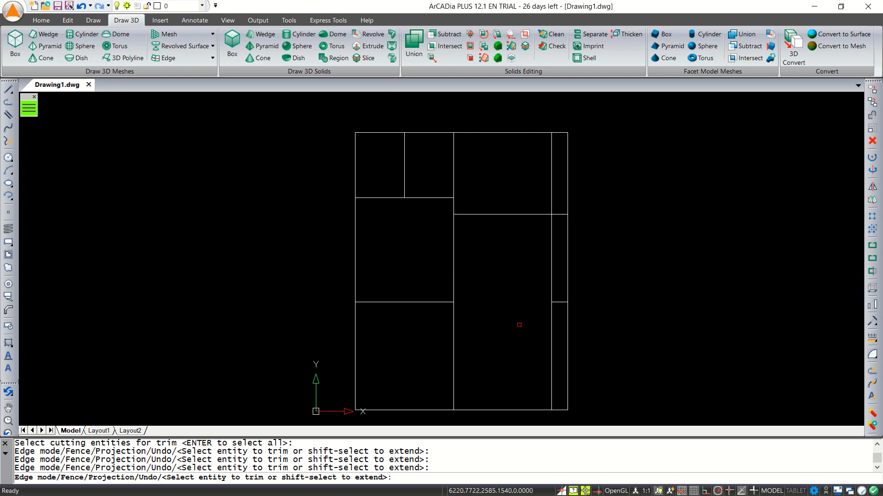
click(553, 340)
click(599, 273)
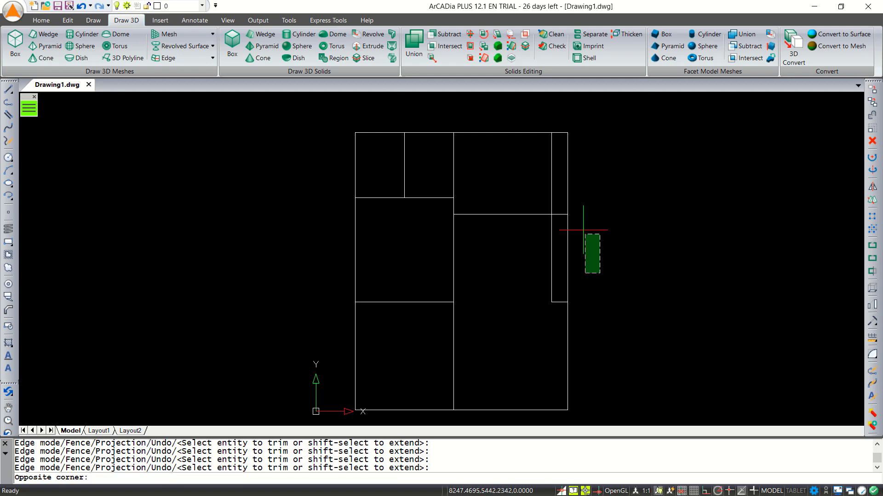
click(559, 132)
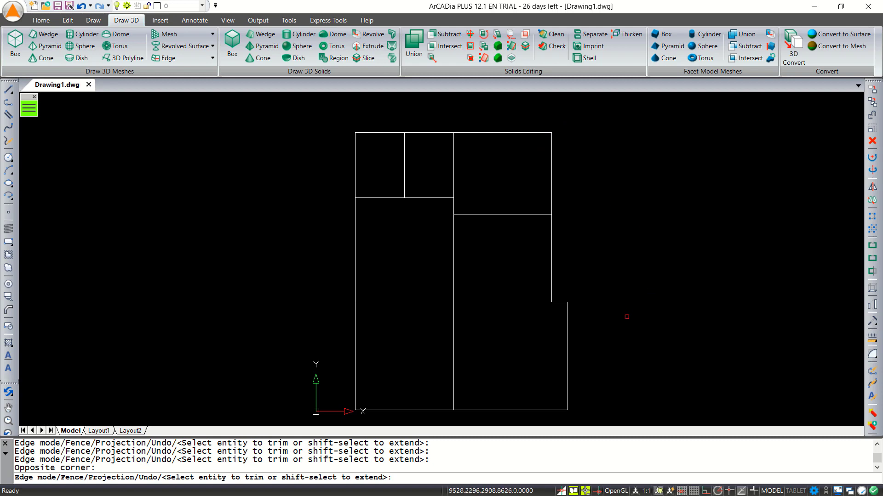
middle_drag(626, 317, 678, 308)
key(Escape)
middle_drag(656, 260, 620, 270)
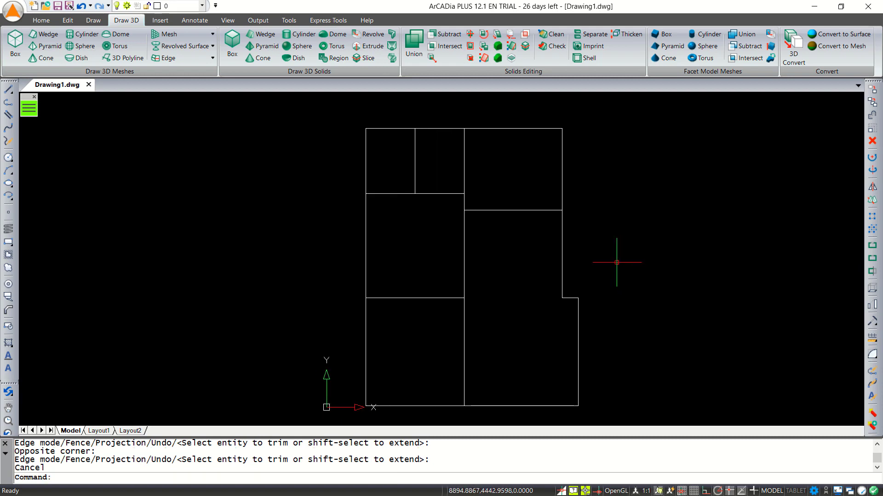
text(o)
key(Return)
key(Escape)
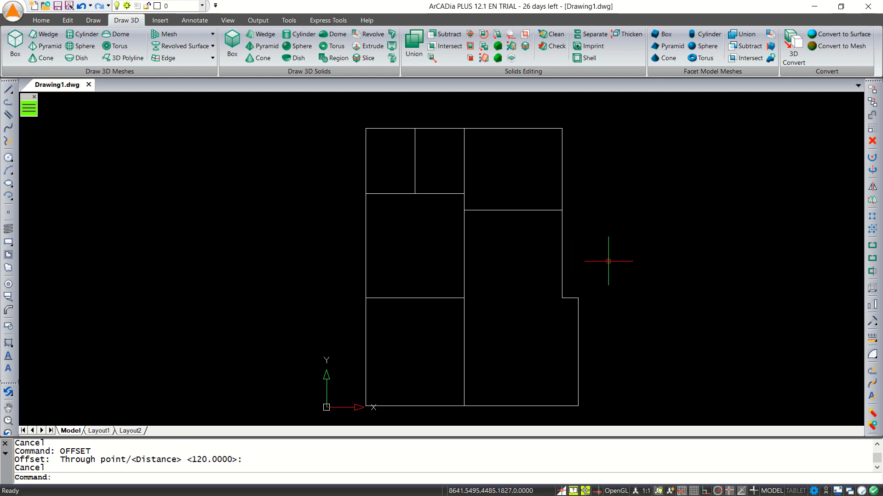
Step: Join the six outer edges of the stepped outline into one polyline and check it by selecting it
text(join)
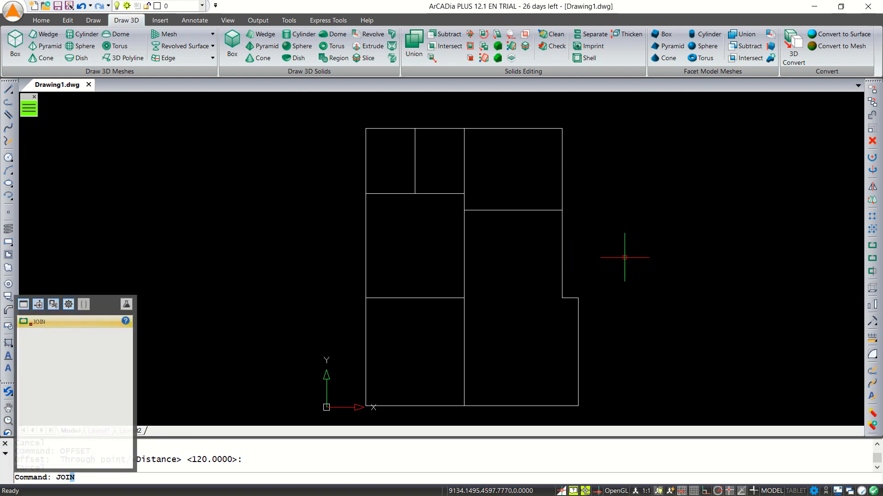
key(Return)
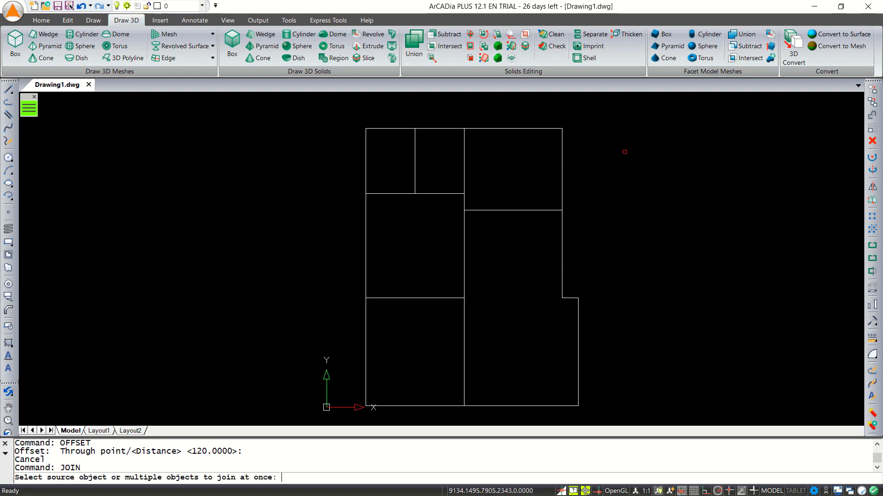
click(626, 104)
click(514, 169)
click(645, 261)
click(549, 349)
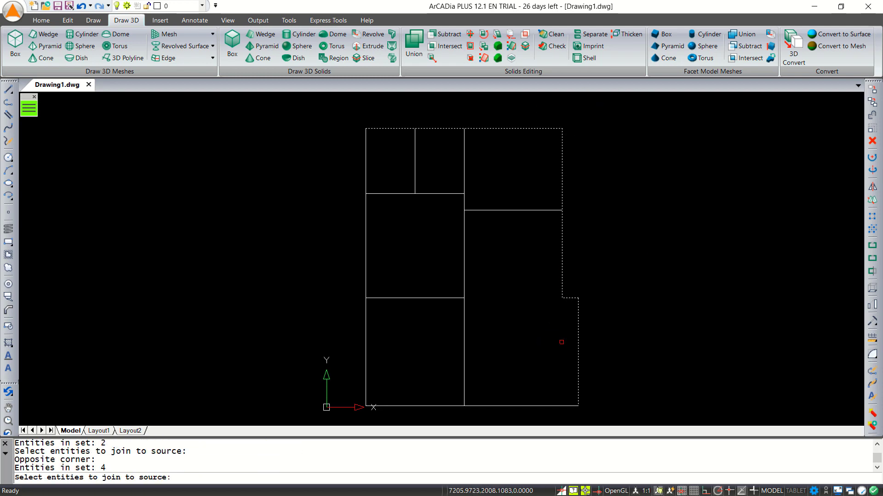
click(636, 387)
click(542, 420)
click(401, 374)
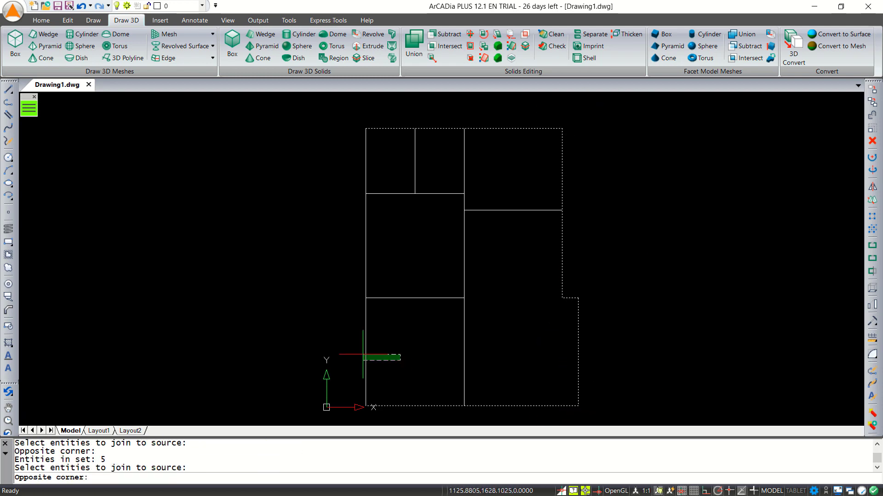
click(334, 323)
key(Return)
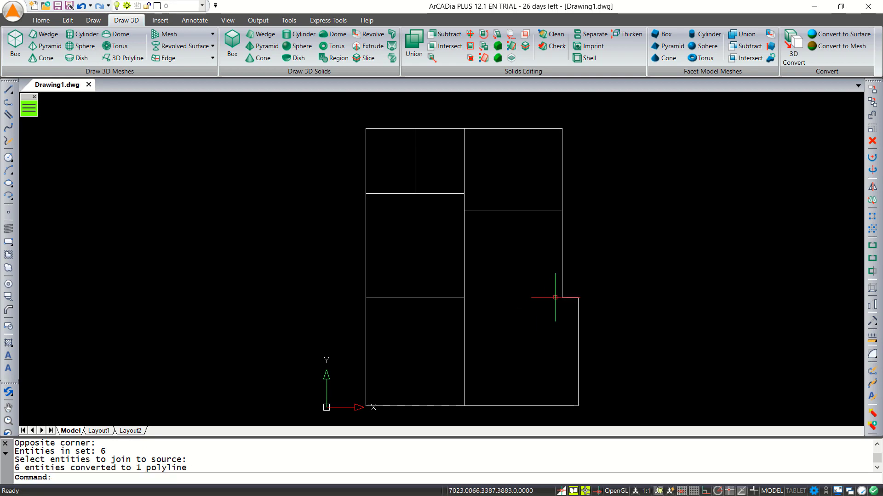
click(562, 281)
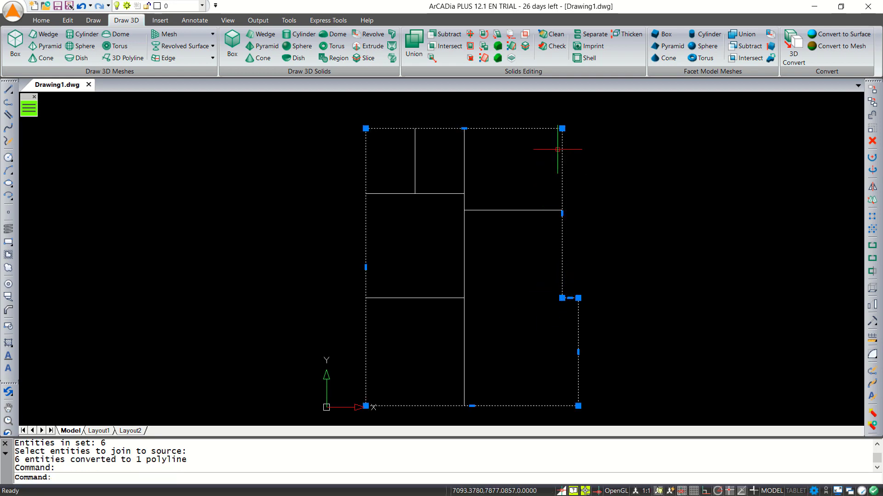
key(Escape)
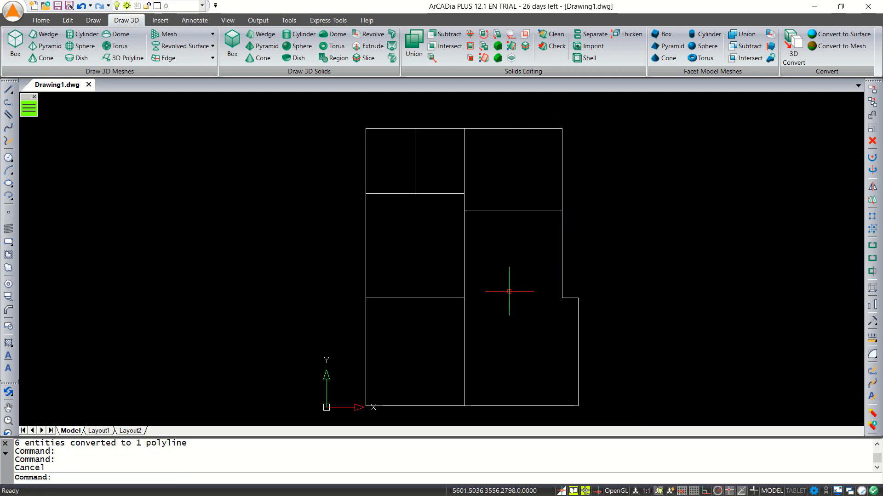
Step: Offset the joined outline polyline 120 mm inward
text(off)
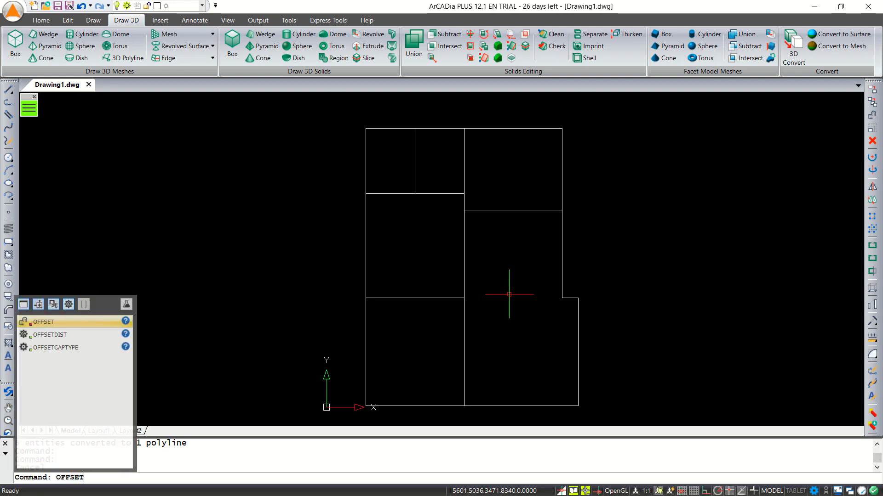
text(set)
key(Return)
text(1)
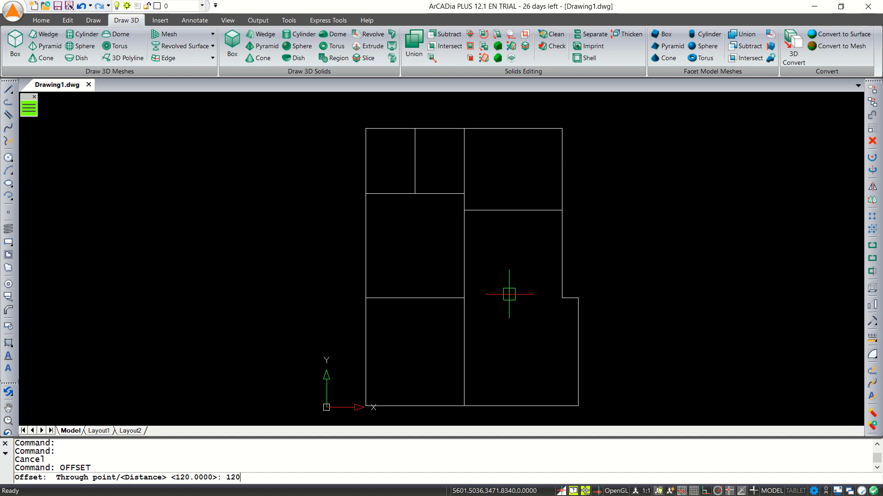
key(Return)
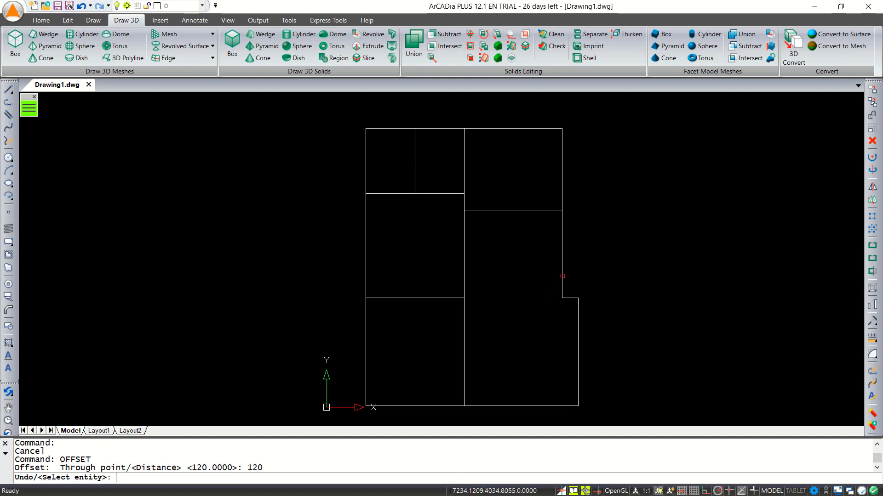
click(561, 276)
click(527, 287)
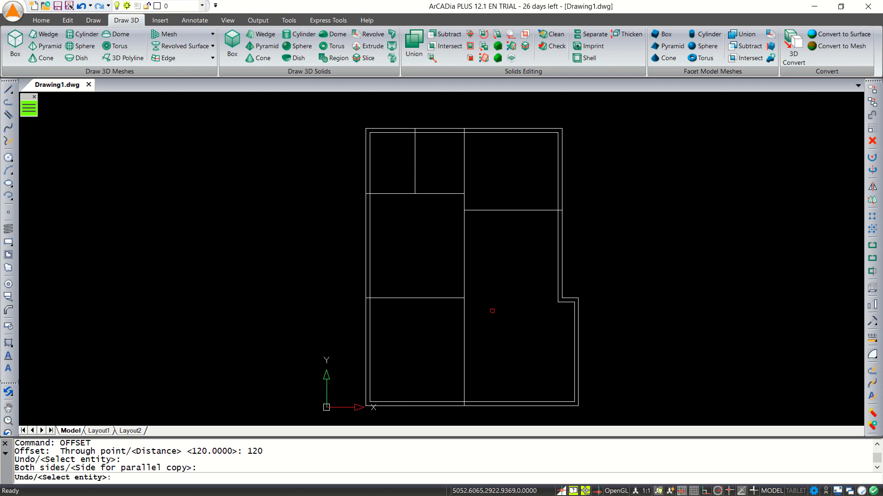
Step: Offset the long interior vertical line 120 mm to the left
middle_drag(489, 317, 537, 312)
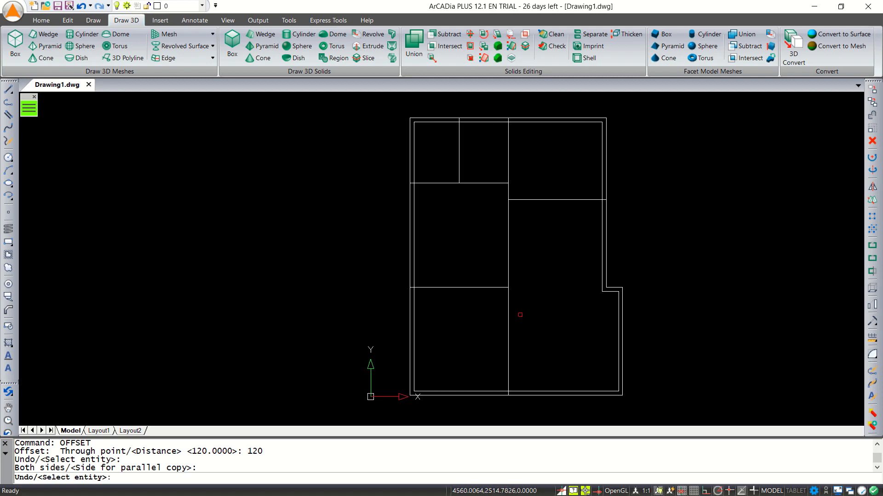
click(509, 310)
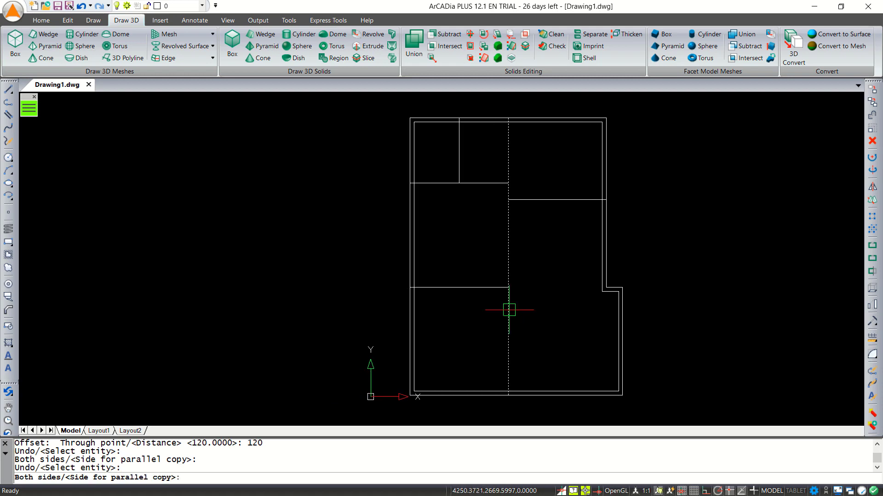
click(486, 317)
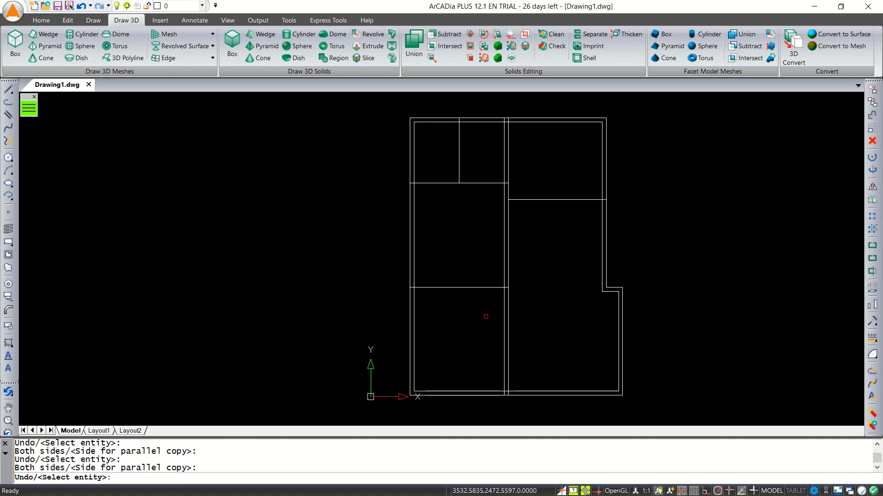
Step: Offset the two left horizontal dividers and the right horizontal divider 120 mm downward
click(487, 288)
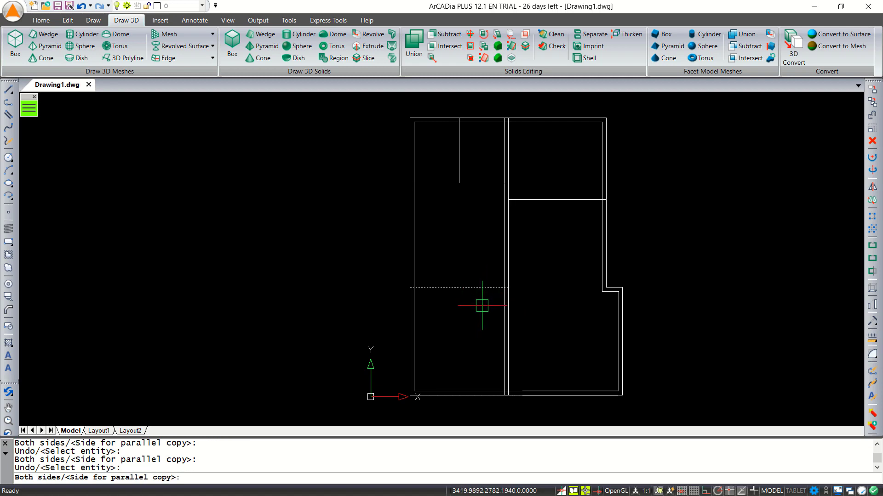
click(482, 305)
click(496, 183)
click(479, 201)
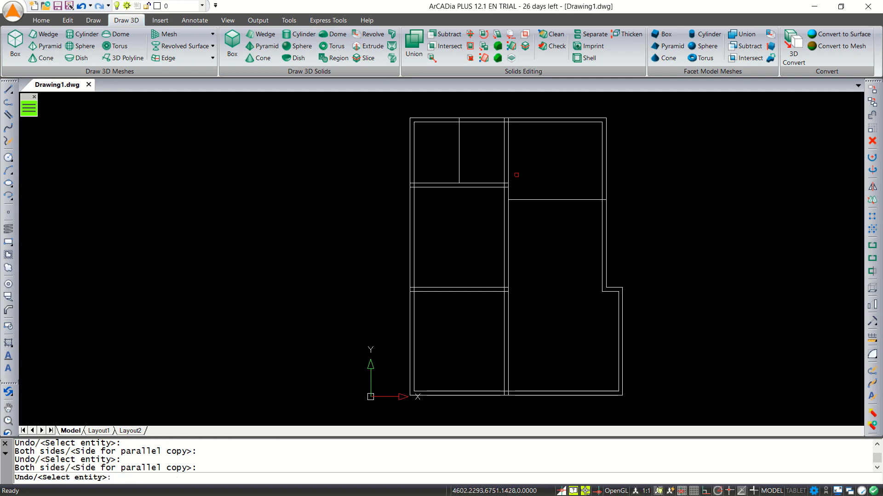
click(542, 199)
click(540, 217)
key(Escape)
Step: Offset the short vertical divider in the upper-left part of the plan 60 mm to each side
scroll(464, 190, up, 4)
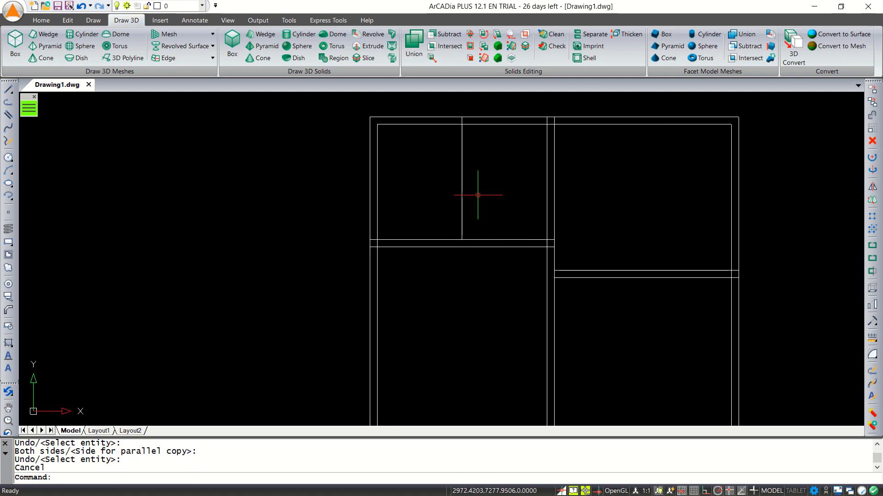
key(Return)
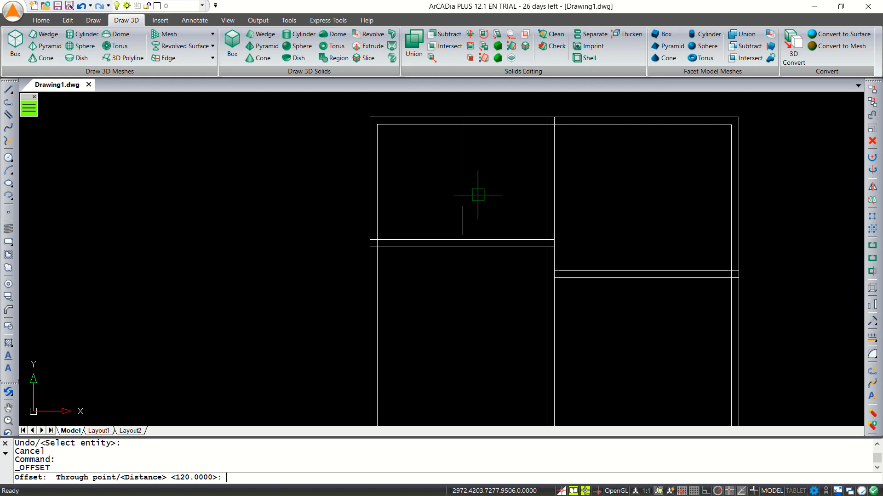
text(60)
key(Return)
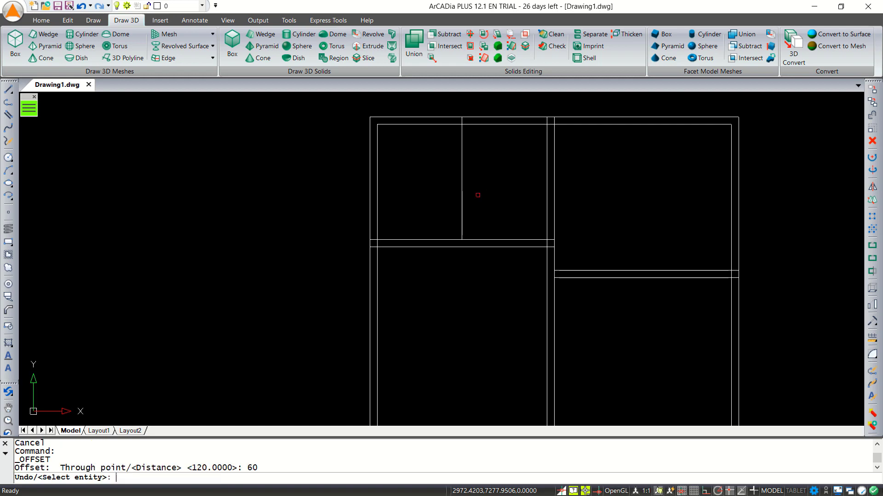
click(462, 198)
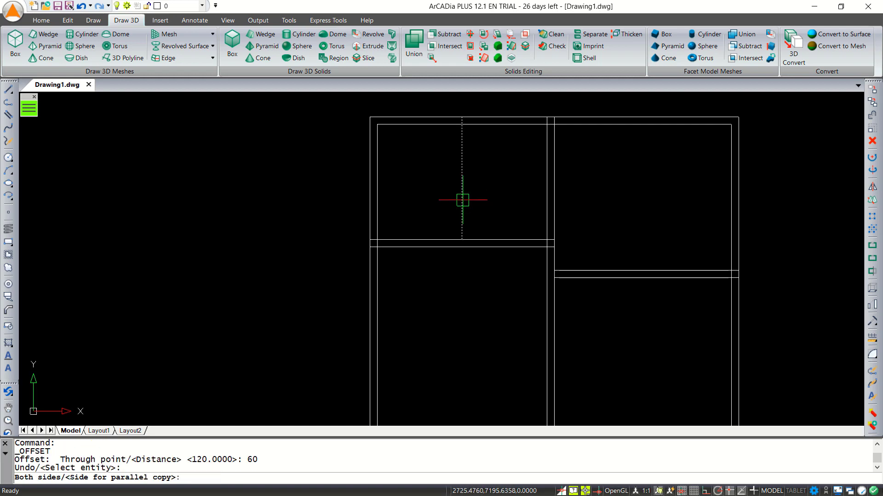
click(489, 198)
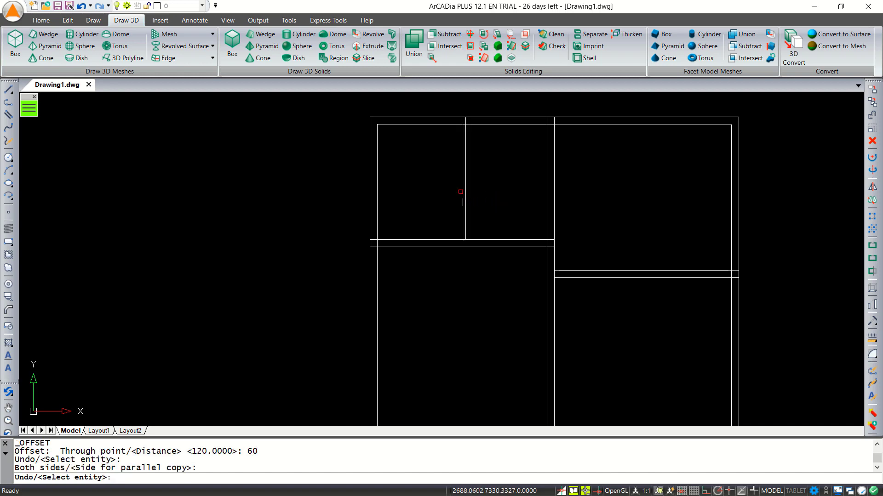
click(461, 194)
click(436, 195)
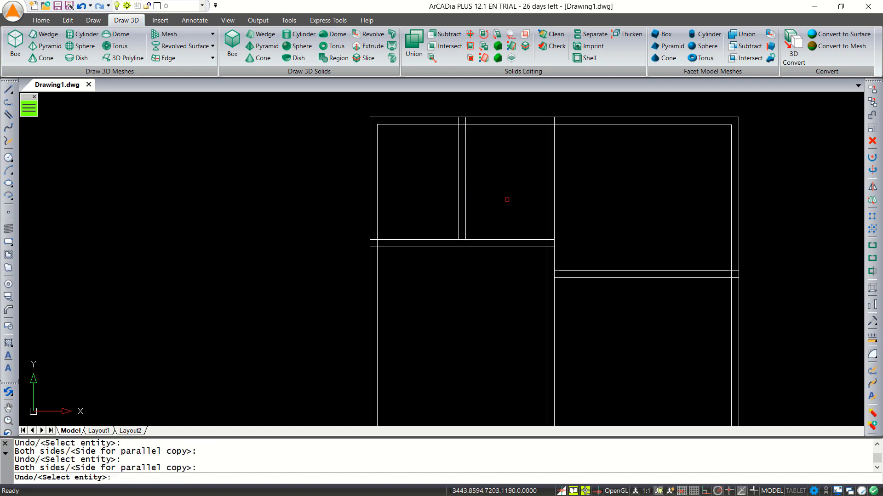
Step: Delete the original centre line between the two 60 mm offset copies
key(Escape)
click(461, 199)
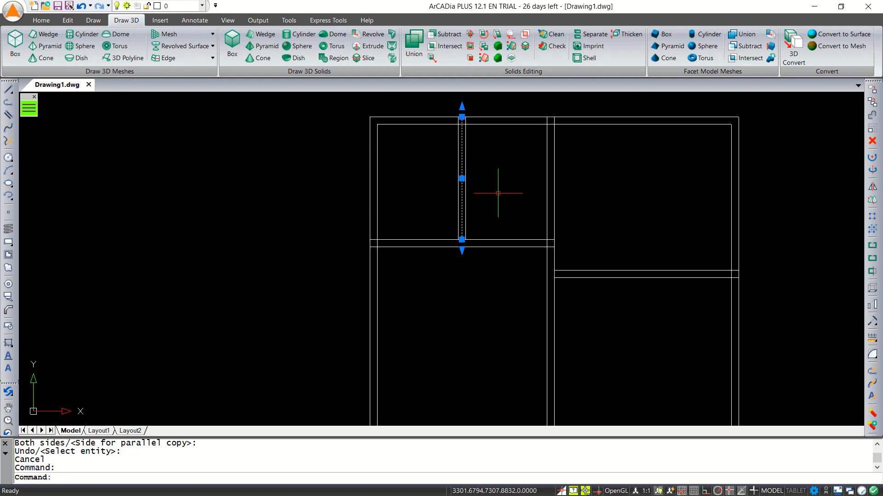
key(Delete)
Step: Trim the overlapping lines where the upper-left horizontal wall meets the left outer wall
middle_drag(493, 191, 562, 195)
scroll(464, 225, up, 2)
scroll(463, 225, up, 3)
text(t)
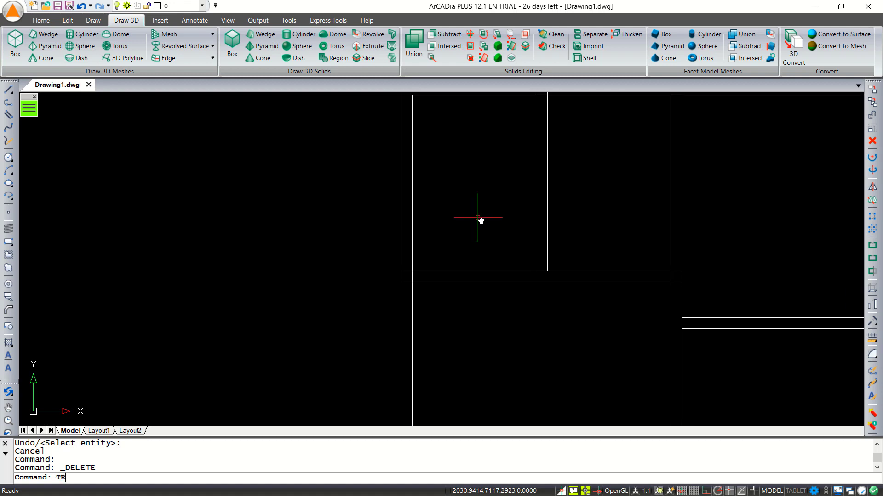
text(r)
key(Return)
key(Return)
scroll(412, 268, up, 2)
click(405, 305)
click(406, 252)
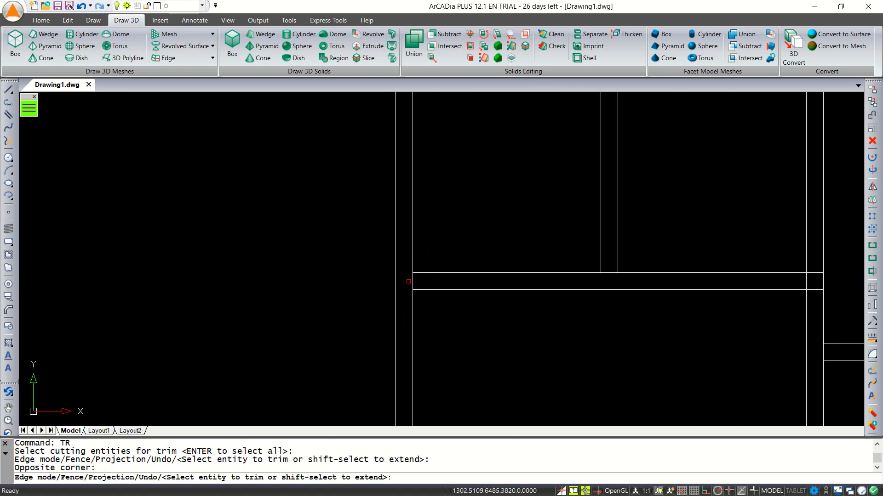
click(408, 281)
Step: Trim the upper-left horizontal wall's junctions with the central vertical wall and the short partition
click(814, 281)
click(816, 257)
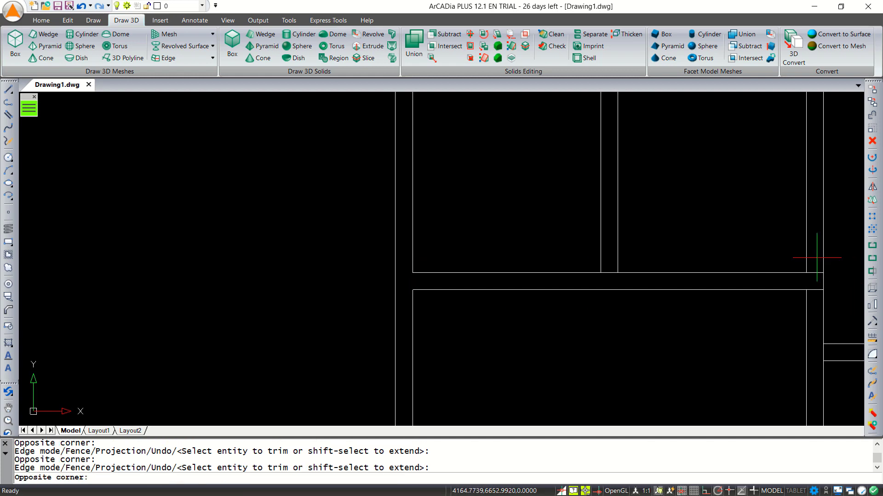
click(808, 294)
click(609, 281)
click(653, 244)
Step: Trim the overlapping lines where the short partition and the central wall meet the top outer wall
scroll(674, 285, down, 3)
scroll(598, 228, up, 3)
click(564, 212)
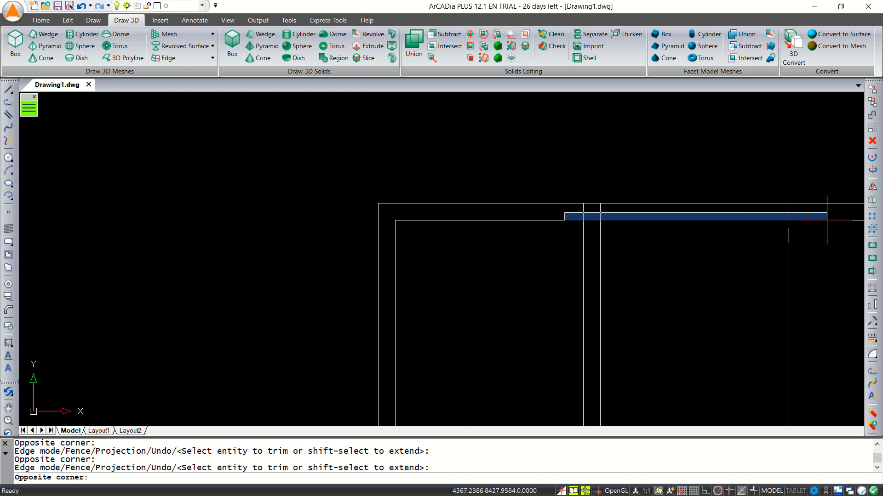
click(840, 216)
click(797, 232)
click(798, 216)
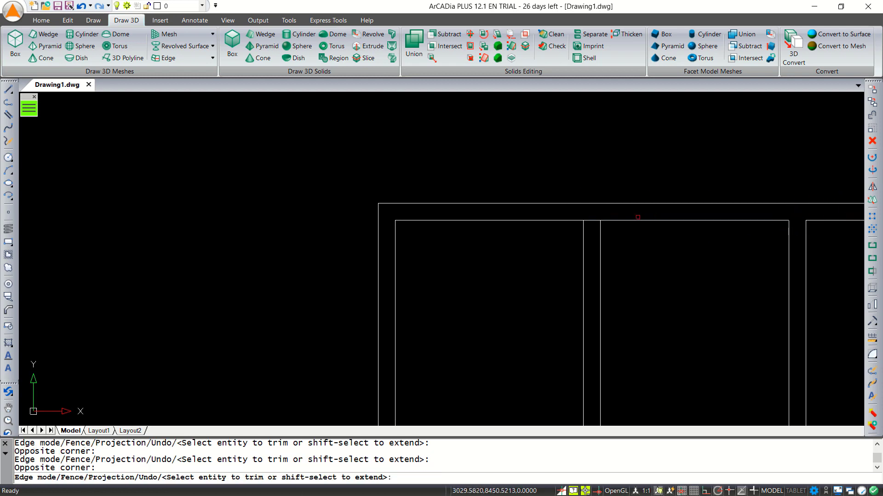
Step: Trim the right horizontal wall's junctions with the right outer wall and the central vertical wall
scroll(705, 295, down, 3)
middle_drag(705, 295, 577, 244)
scroll(736, 288, up, 1)
scroll(736, 289, up, 1)
click(753, 267)
click(749, 328)
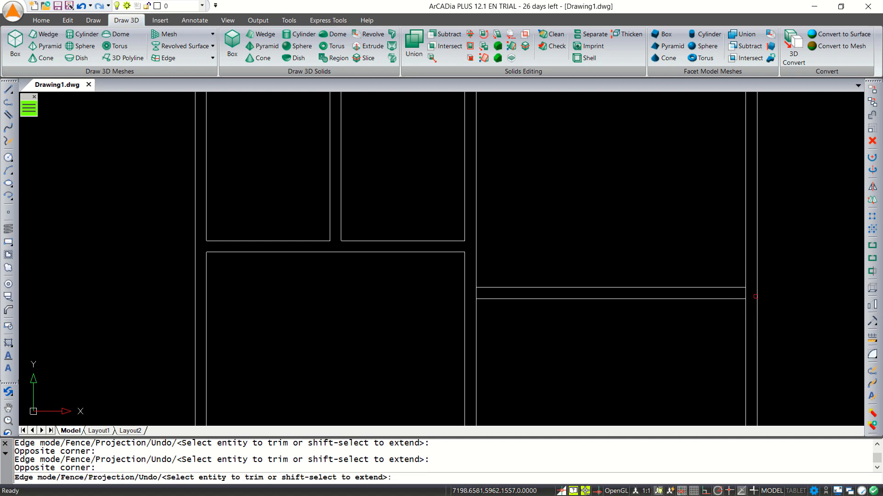
click(751, 291)
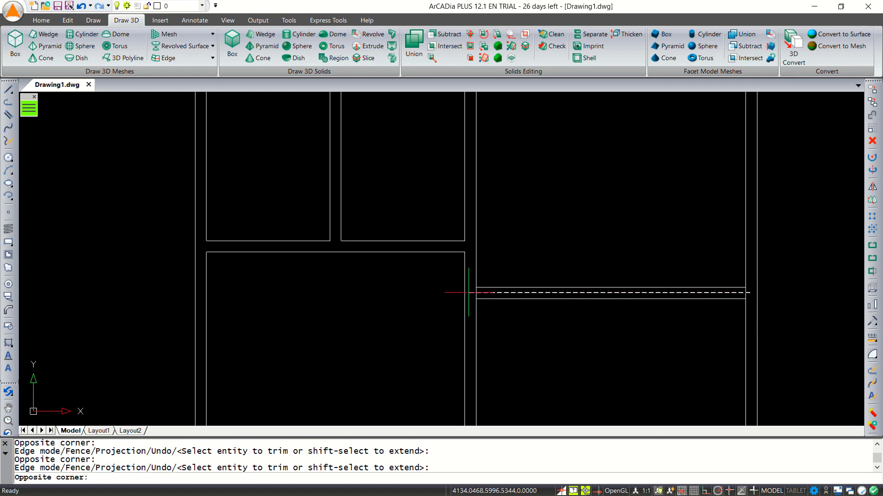
click(449, 293)
Step: Trim the lower-left horizontal wall's junctions with the left outer and central walls, and the central wall's junction with the bottom outer wall
scroll(590, 260, down, 3)
scroll(582, 254, down, 5)
scroll(603, 202, left, 3)
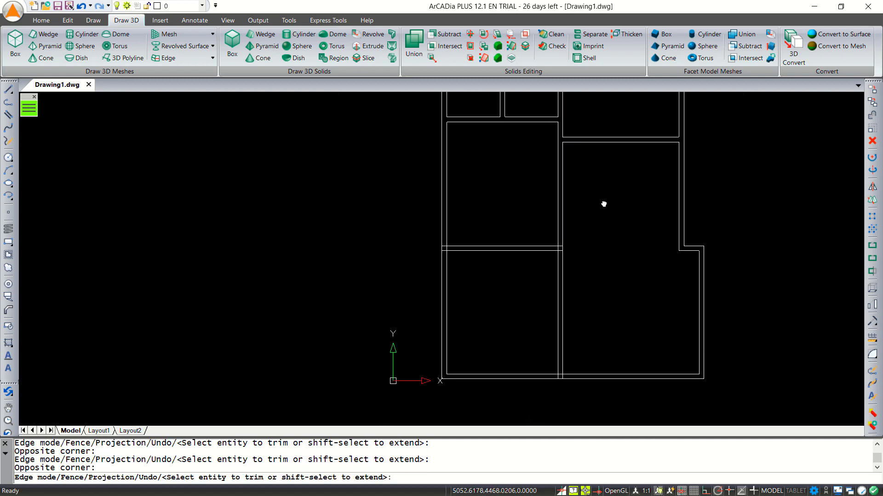
scroll(488, 253, up, 4)
click(476, 220)
click(473, 246)
middle_drag(563, 258, 439, 269)
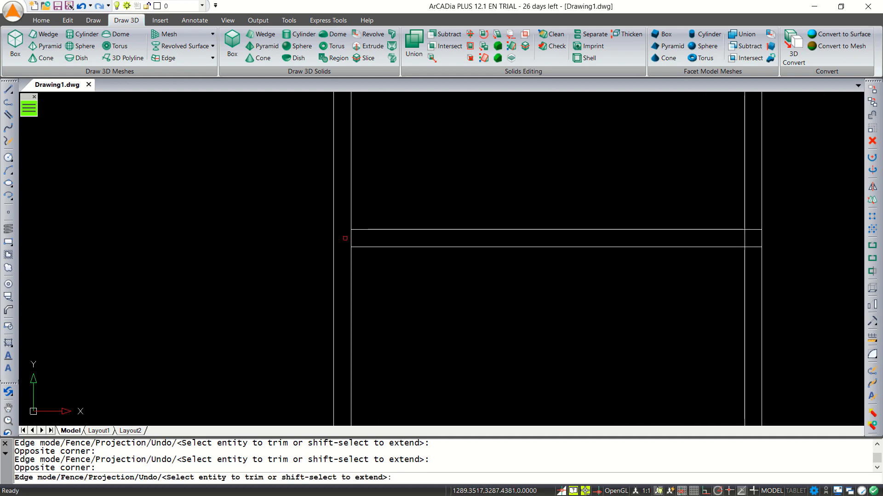
click(344, 238)
click(753, 221)
click(753, 221)
click(754, 256)
scroll(752, 260, down, 3)
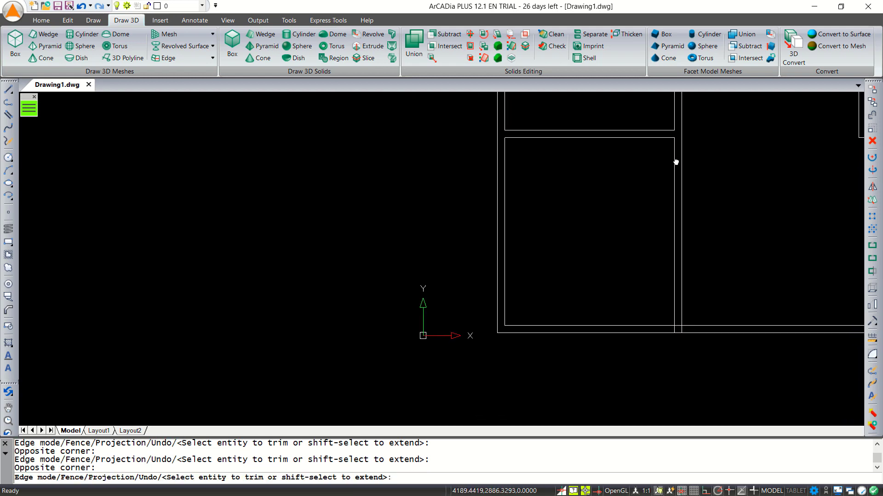
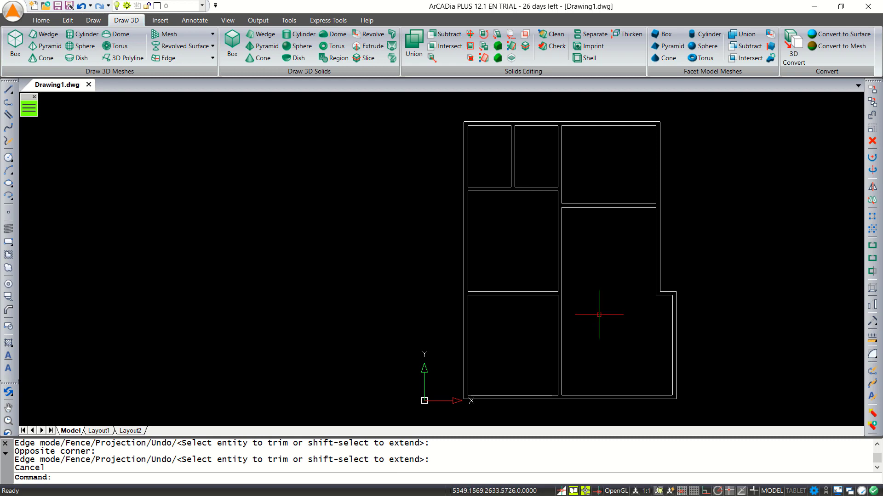
Step: Draw a 1000 mm vertical line in the open space of the lower-right room as a door leaf
scroll(599, 324, up, 2)
mouse_move(621, 325)
middle_down()
mouse_move(562, 345)
mouse_move(547, 339)
mouse_move(530, 290)
middle_up()
scroll(547, 339, up, 2)
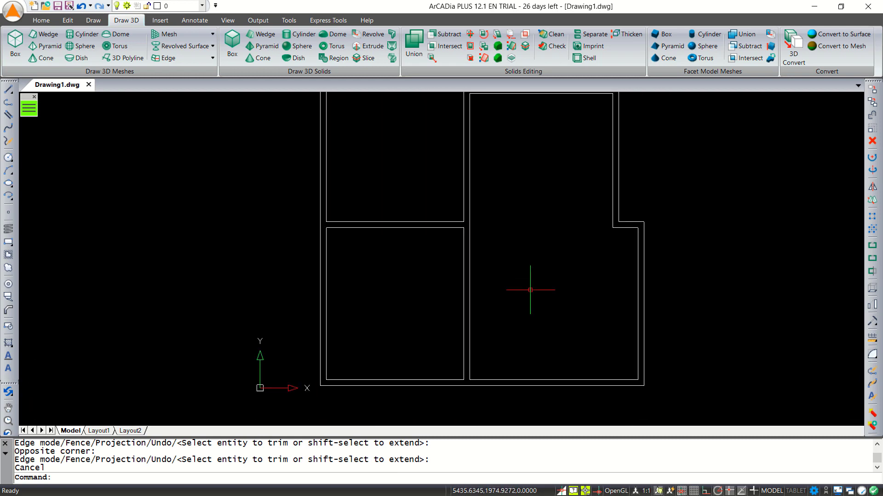
text(L)
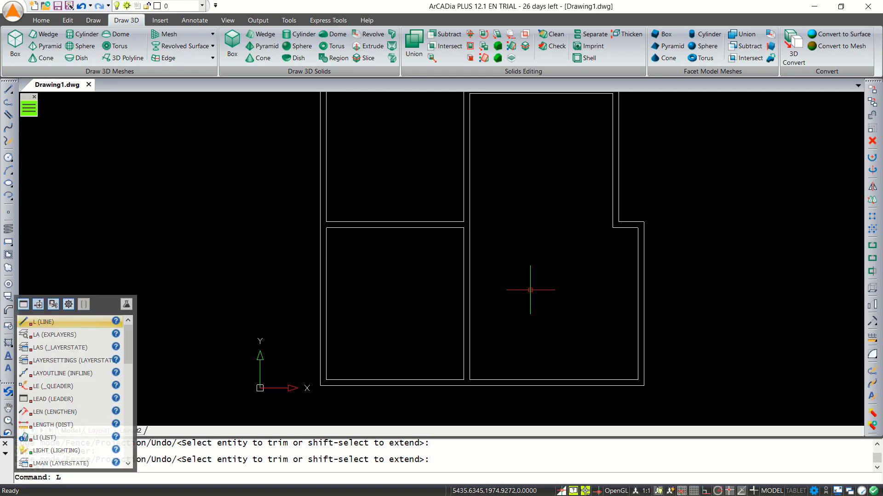
key(Return)
click(516, 316)
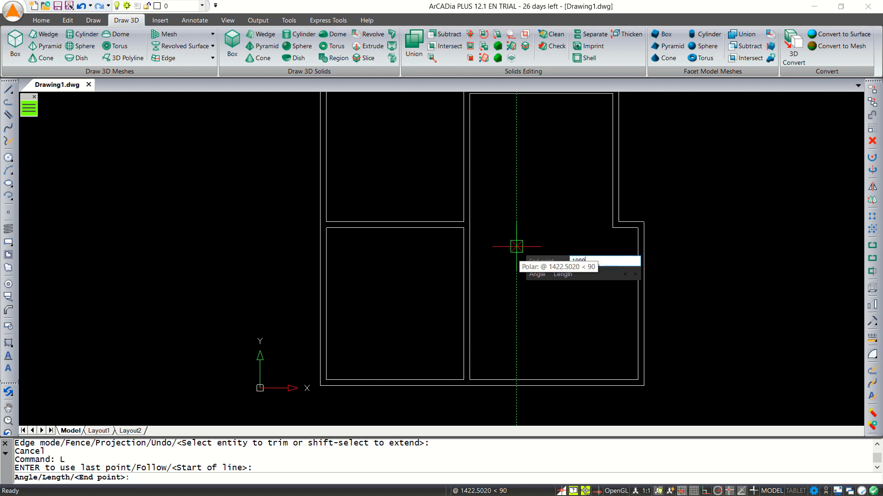
key(Return)
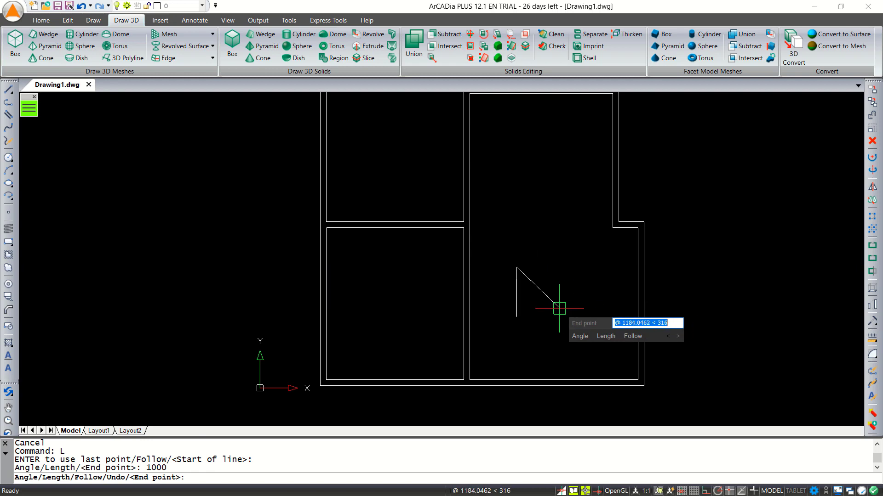
key(Escape)
Step: Draw a quarter-circle door swing arc of 1000 mm radius, centred on the line's lower end and ending at its upper end
scroll(523, 303, up, 2)
scroll(556, 290, up, 1)
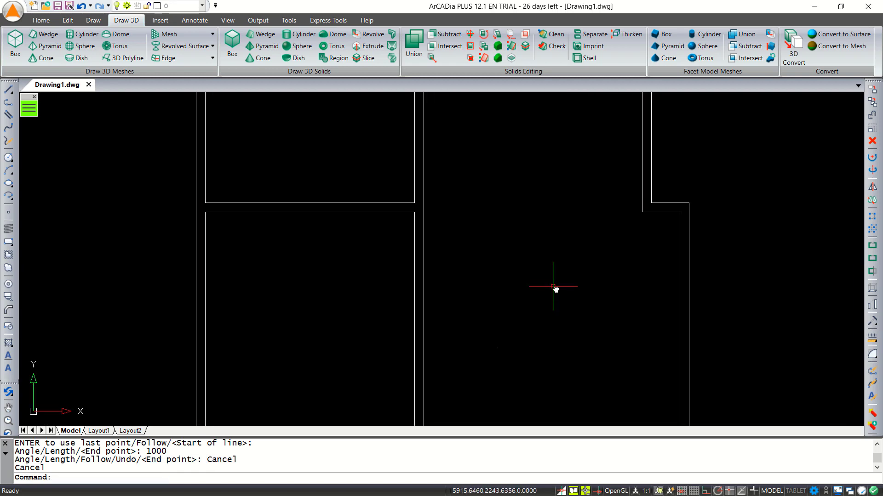
text(arc)
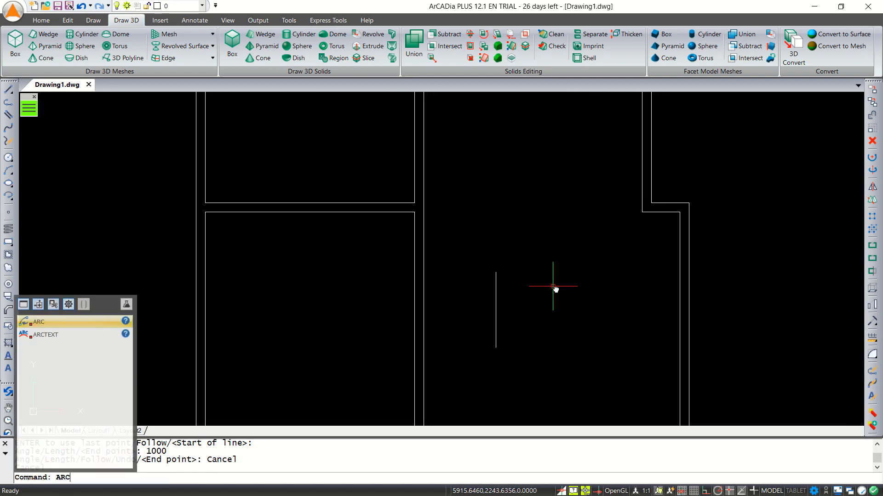
key(Return)
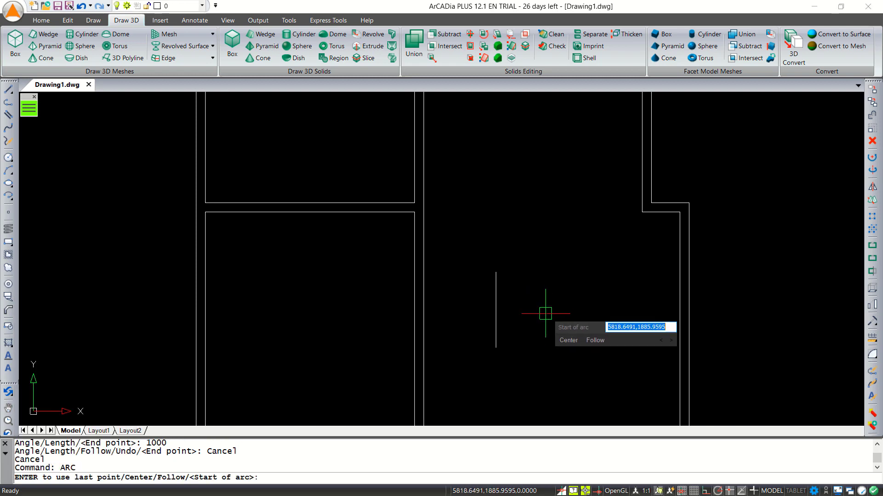
scroll(544, 316, up, 1)
text(c)
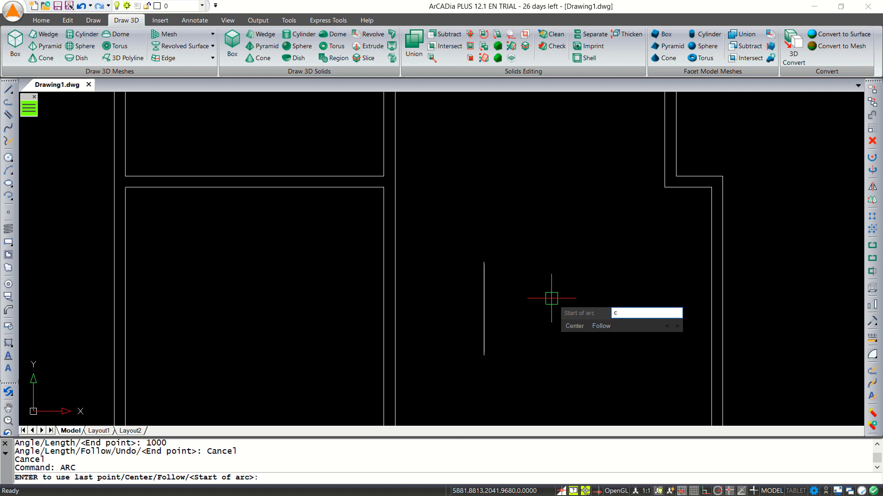
key(Return)
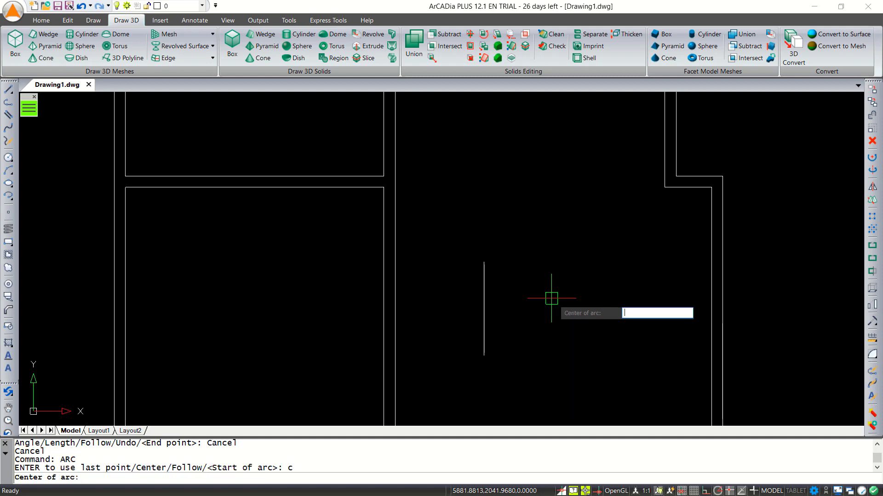
click(483, 355)
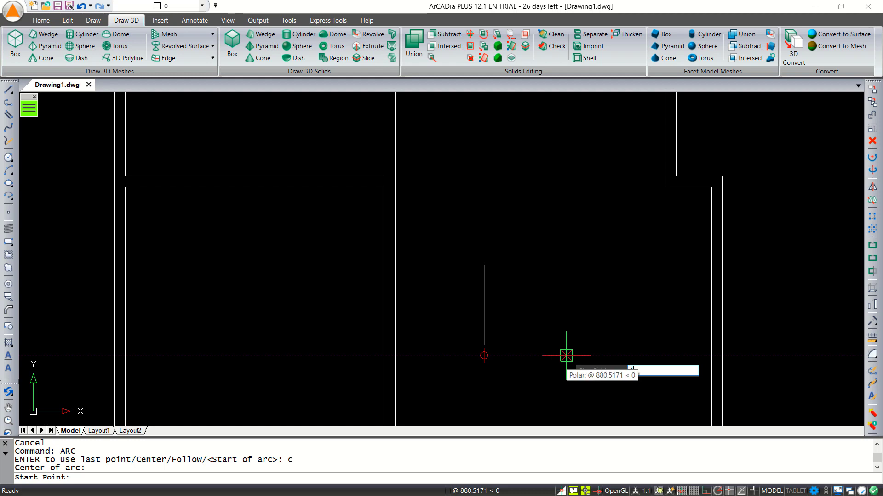
key(Return)
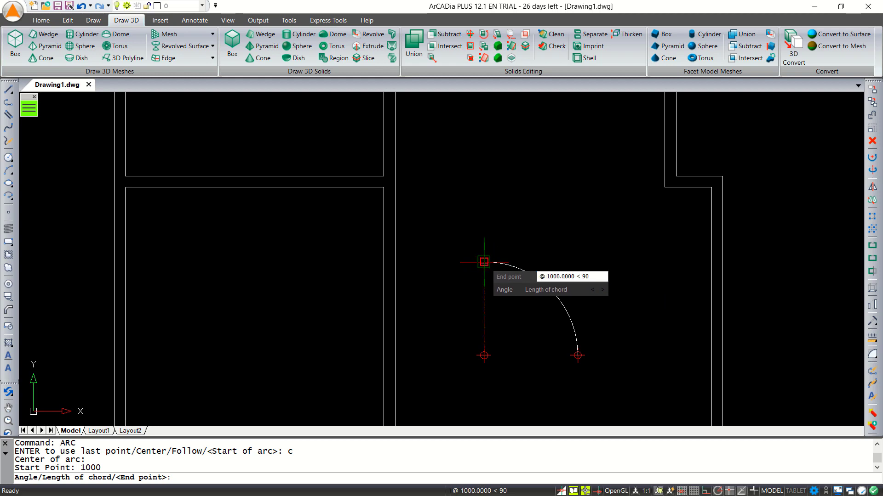
key(Return)
Step: Copy the vertical door leaf line 30 mm to the right
scroll(505, 342, up, 3)
scroll(504, 342, up, 2)
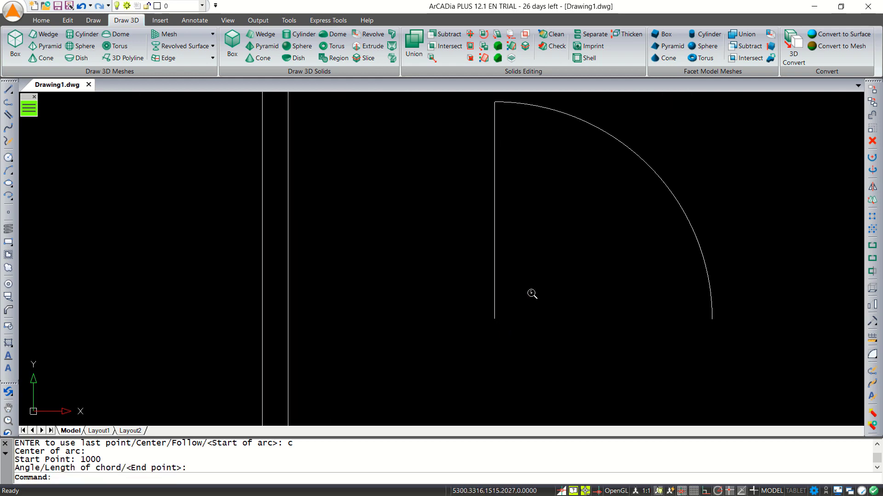
text(CO)
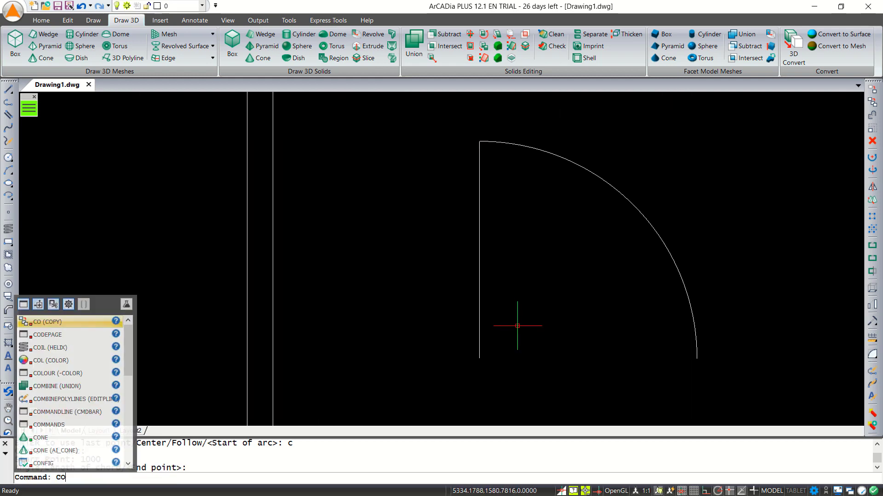
key(Return)
drag(514, 325, 435, 333)
drag(524, 291, 442, 332)
key(Return)
click(508, 284)
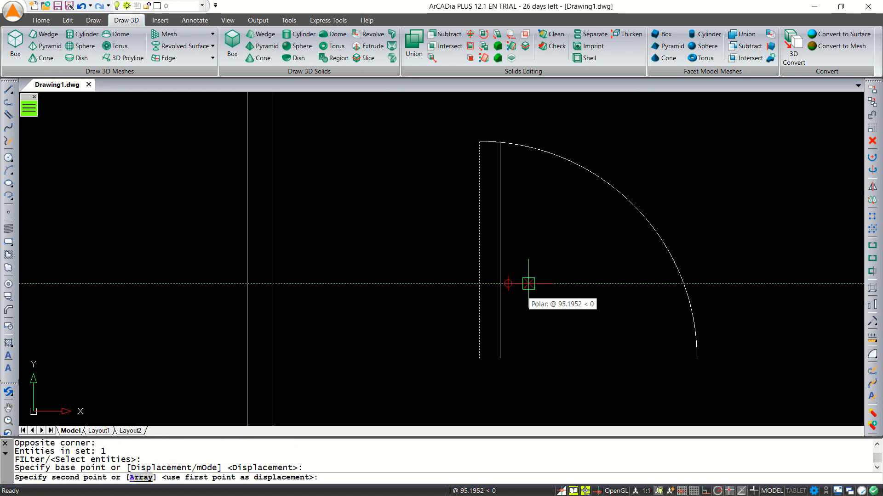
text(30)
key(Return)
key(Escape)
Step: Close the lower end of the door leaf and draw a 50 by 120 mm jamb rectangle below its left corner
middle_drag(506, 344, 523, 334)
scroll(523, 336, up, 1)
text(L)
key(Return)
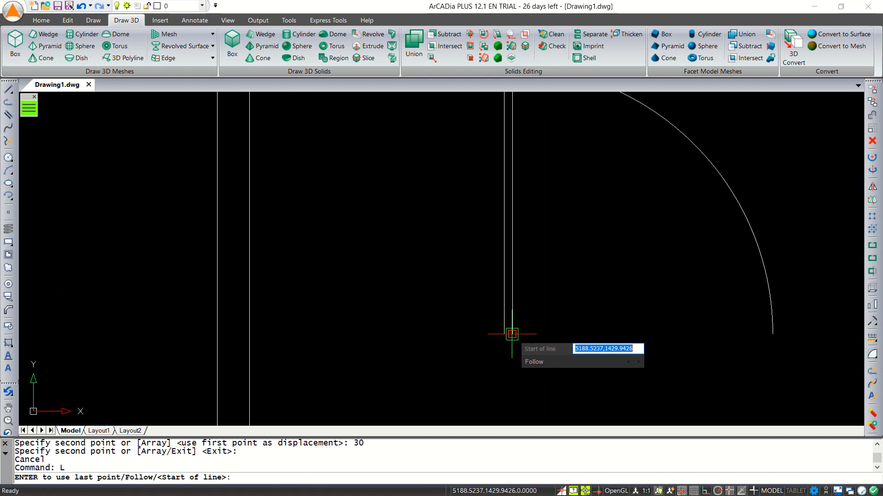
click(513, 334)
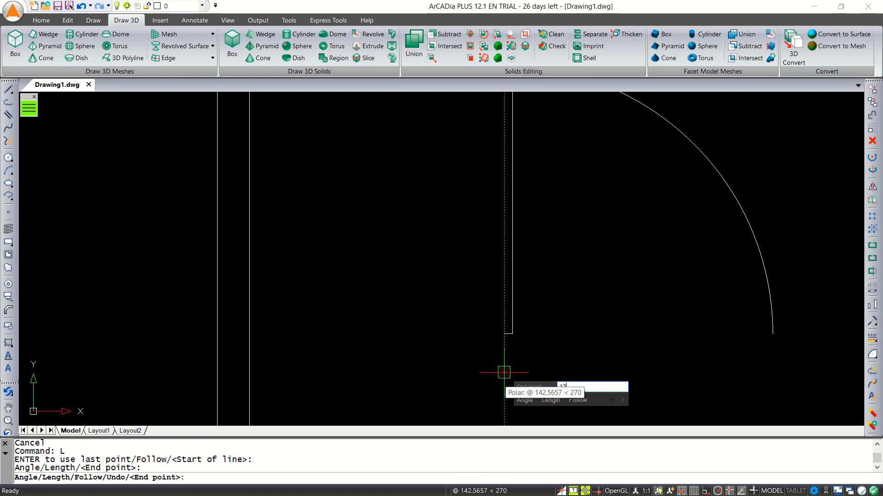
text(120)
key(Return)
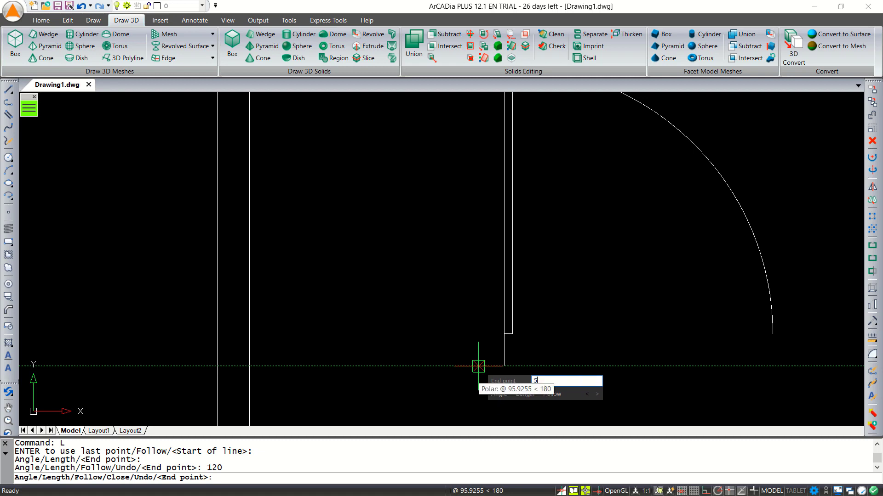
text(50)
key(Return)
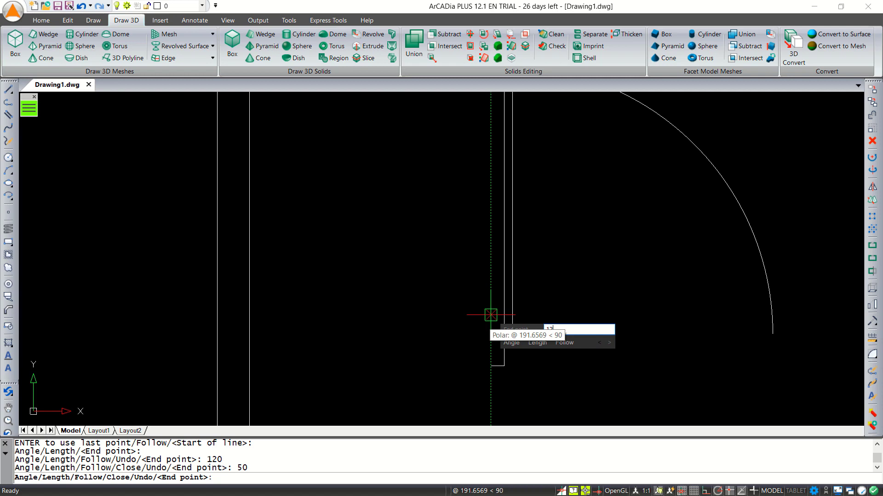
text(120)
key(Return)
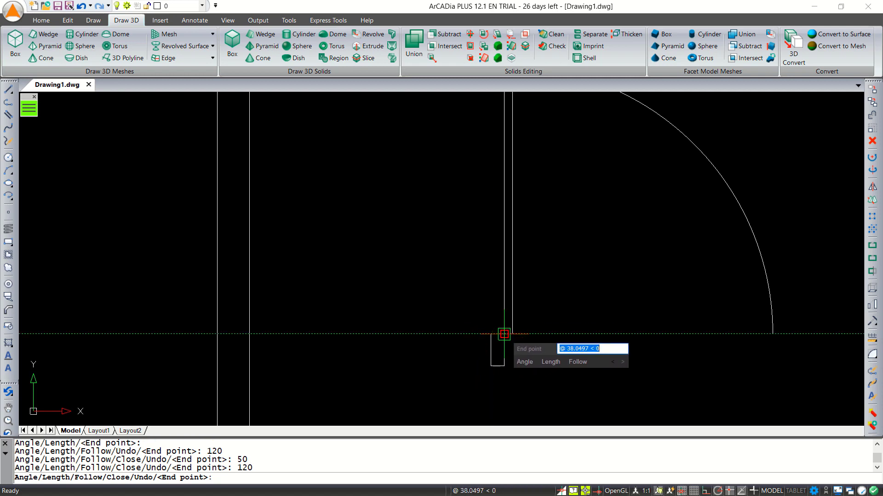
key(Escape)
key(Escape)
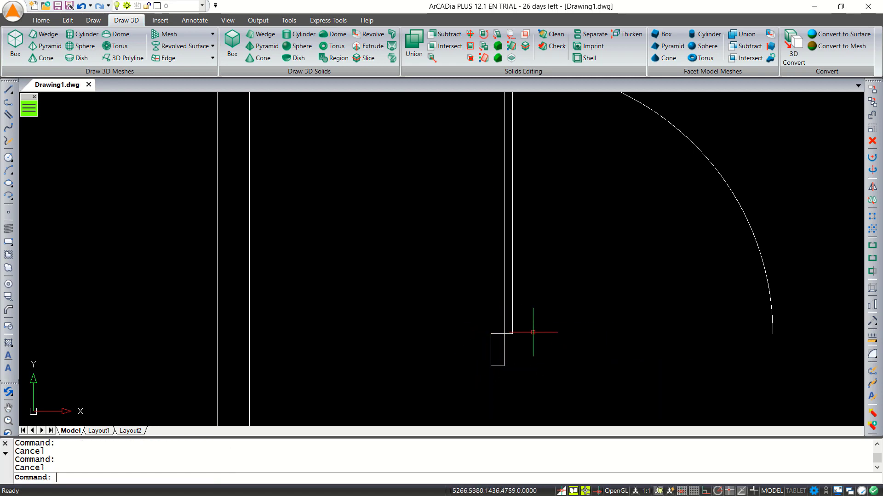
Step: Copy the jamb rectangle from its upper-left corner to the lower end of the door swing arc
text(co)
key(Return)
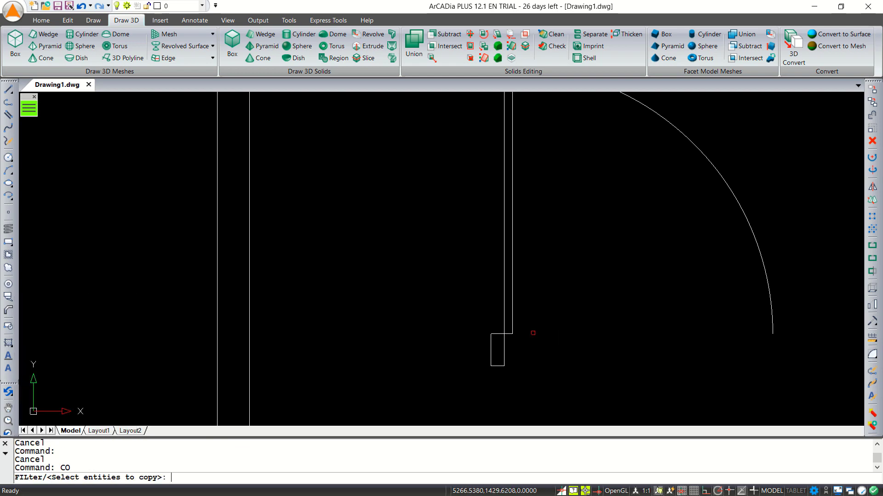
click(492, 325)
click(468, 374)
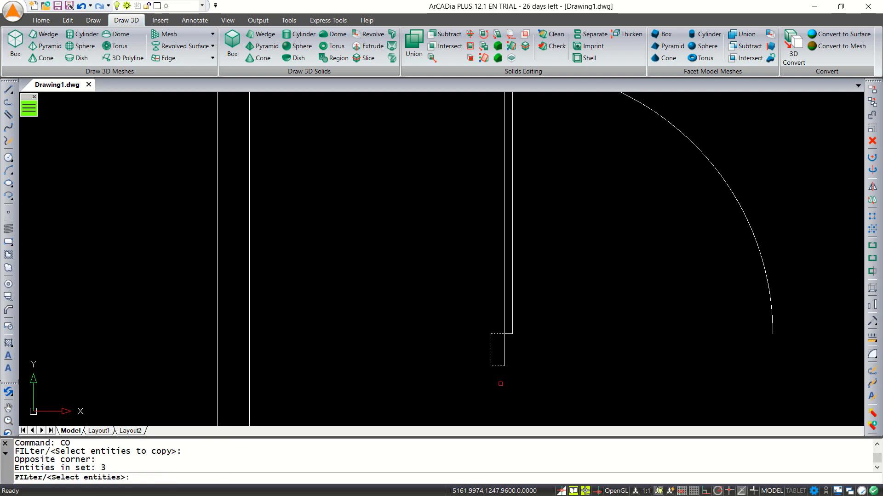
click(516, 380)
click(484, 348)
key(Return)
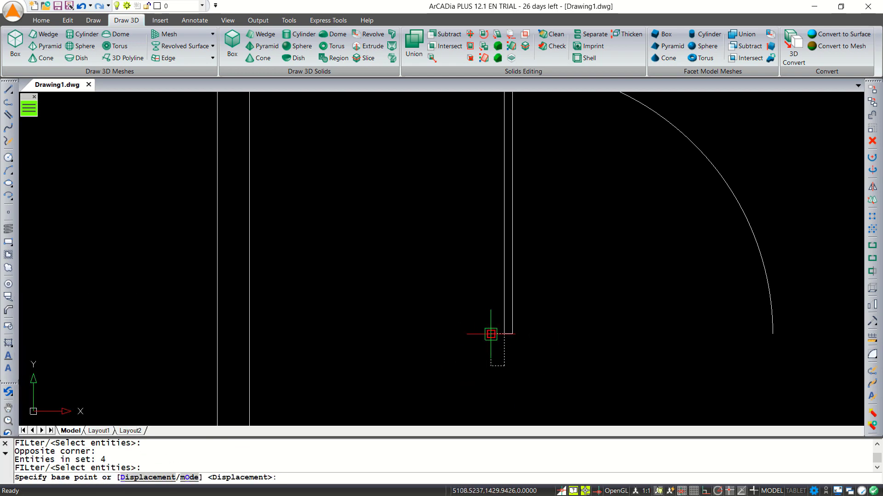
click(491, 334)
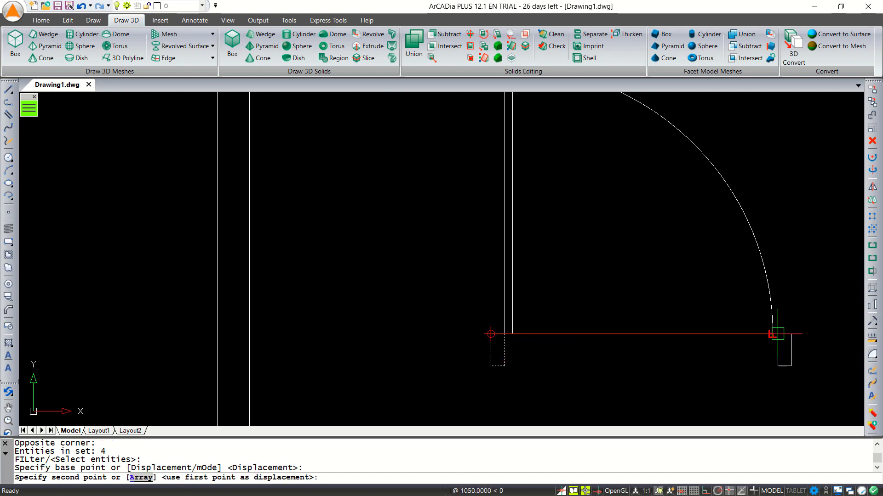
click(772, 334)
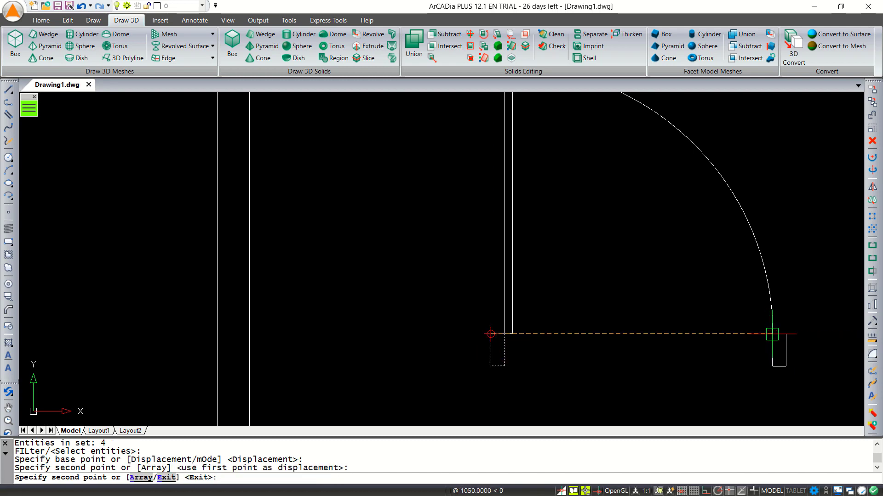
key(Escape)
Step: Group the leaf, swing arc and both jambs under the name "door 1000" and check that they select together
scroll(624, 322, down, 3)
scroll(617, 319, down, 1)
scroll(595, 321, down, 1)
middle_drag(573, 291, 586, 316)
text(GROUP)
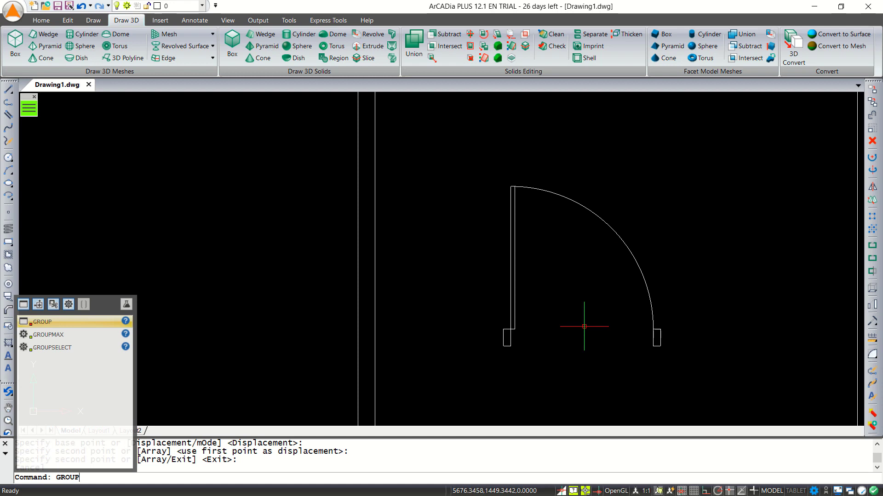
key(Return)
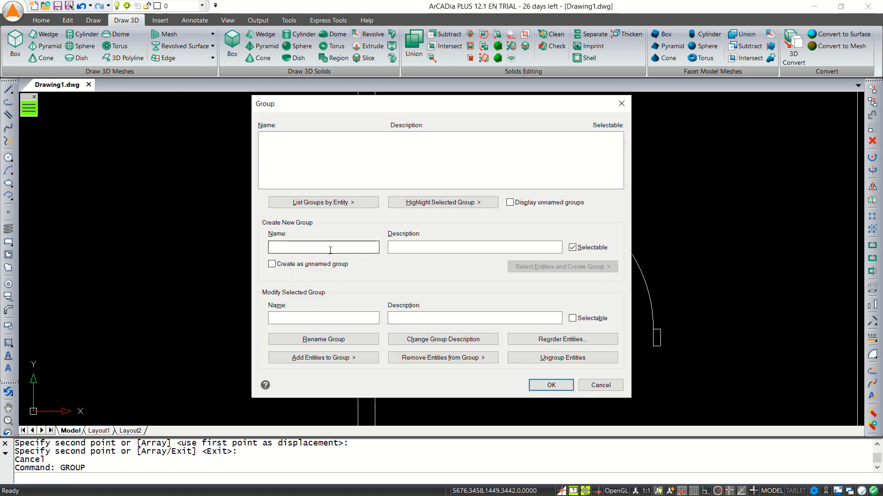
text(door 1000)
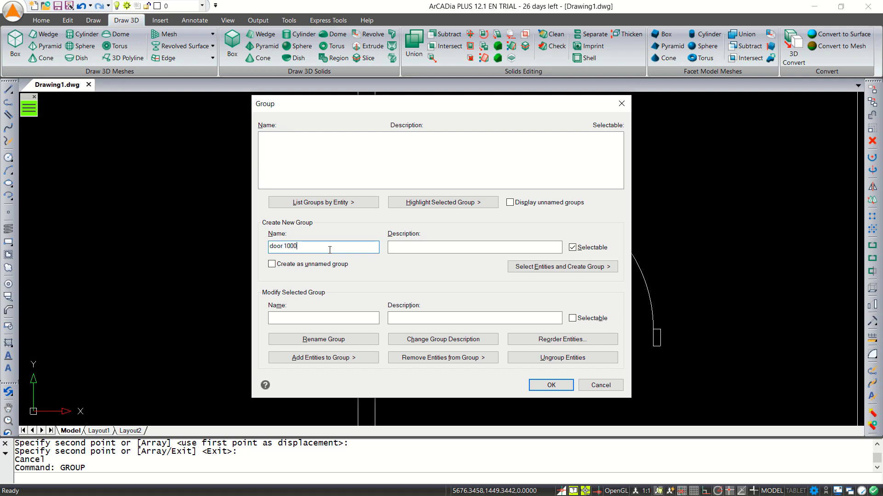
click(562, 267)
click(714, 157)
click(474, 371)
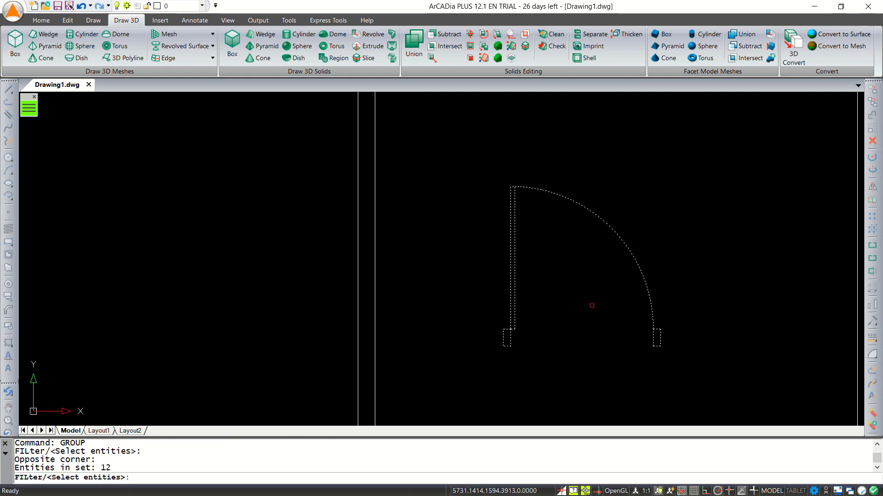
key(Return)
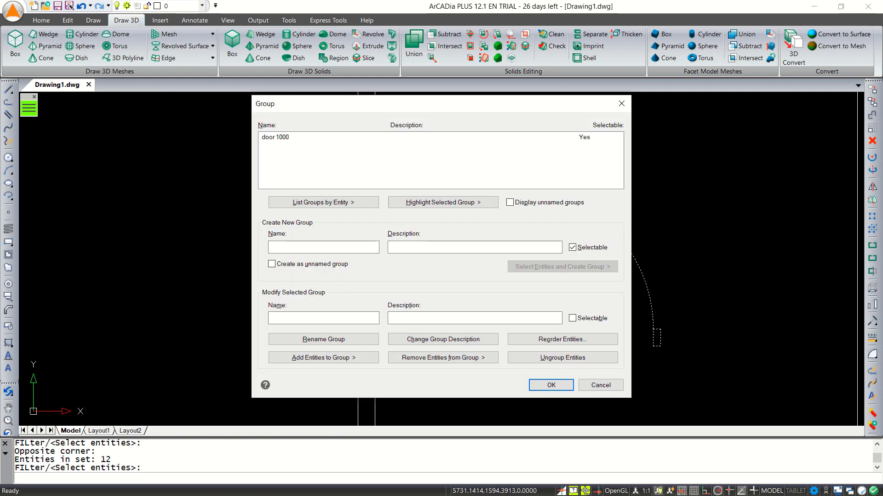
click(551, 384)
click(644, 280)
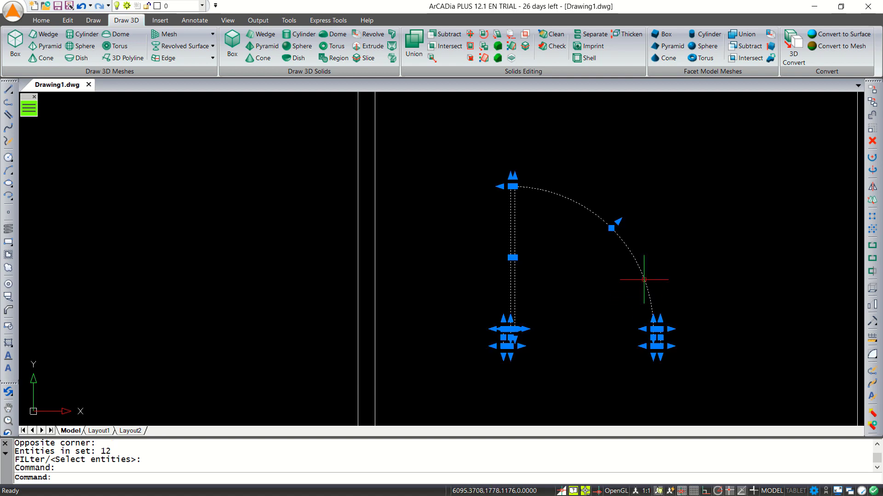
scroll(571, 269, down, 1)
scroll(571, 269, down, 1)
key(Escape)
Step: Draw an 800 mm vertical line inside the middle-left room as the leaf of a second door
middle_drag(536, 240, 584, 266)
scroll(584, 267, down, 1)
scroll(531, 240, down, 1)
middle_drag(532, 240, 619, 291)
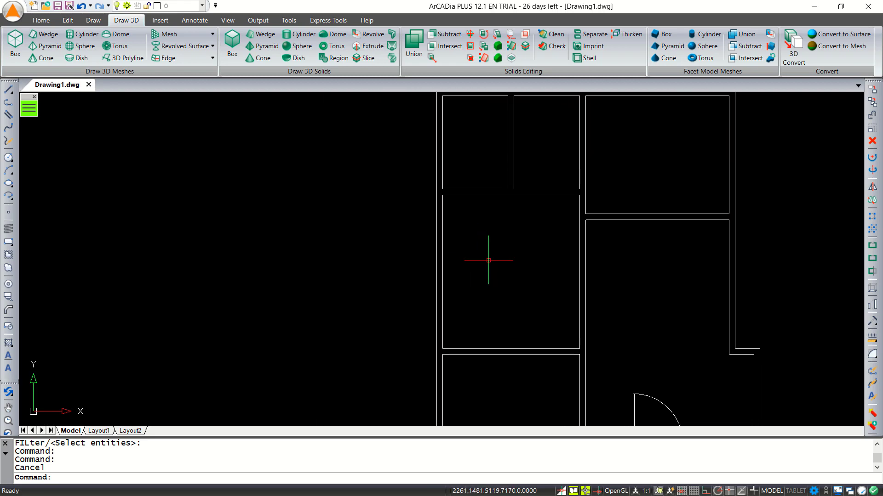
text(L)
key(Return)
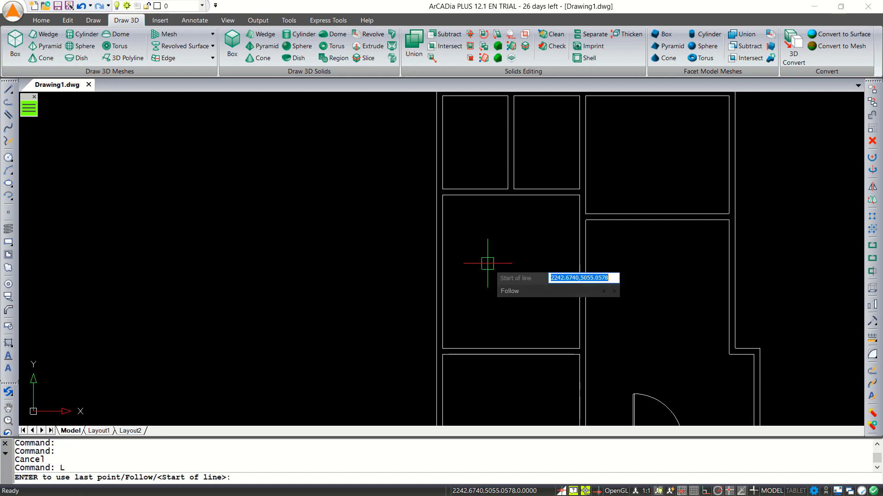
click(478, 288)
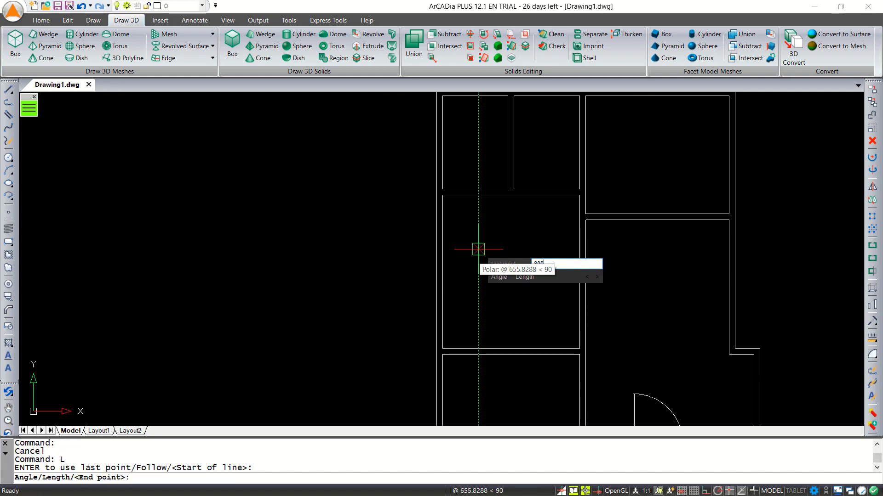
text(800)
key(Return)
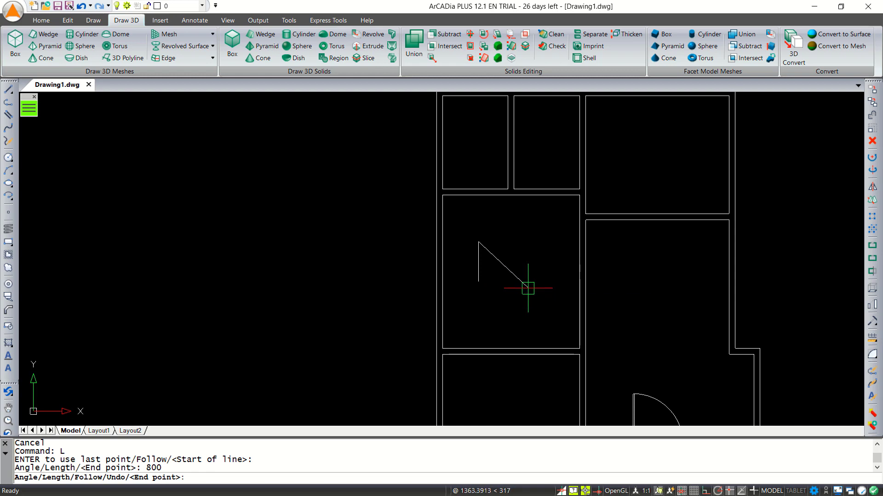
key(Escape)
Step: Draw a quarter-circle swing arc of 800 mm radius, centred on the new leaf line's lower end and ending at its upper end
text(ARC)
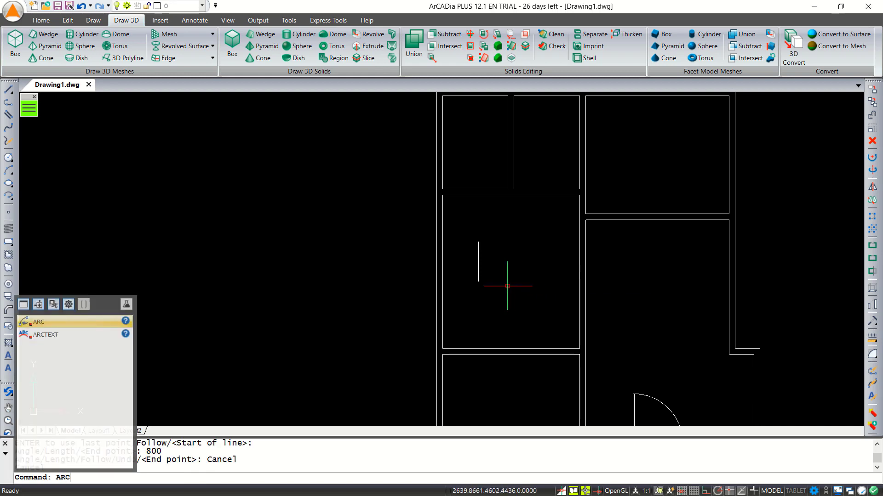
key(Return)
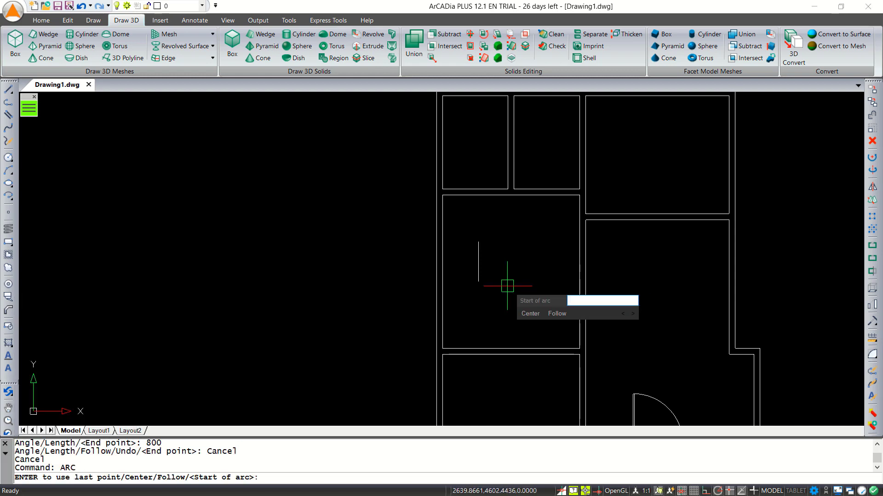
key(Return)
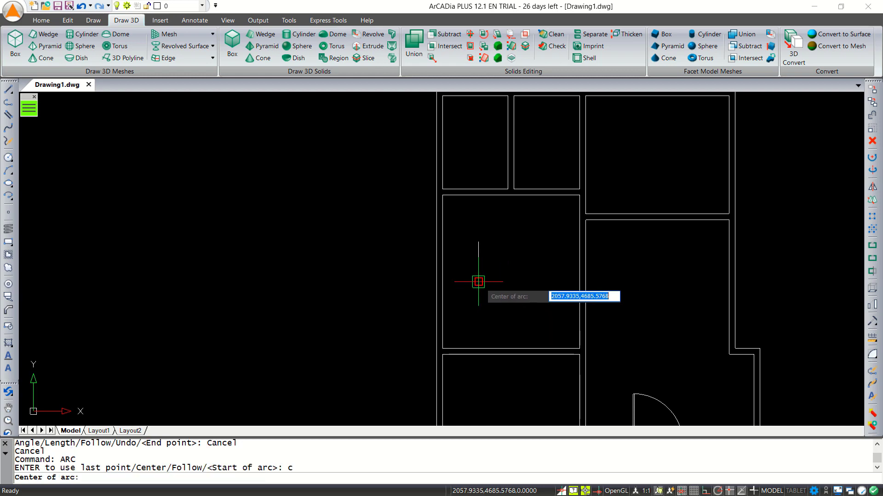
click(478, 281)
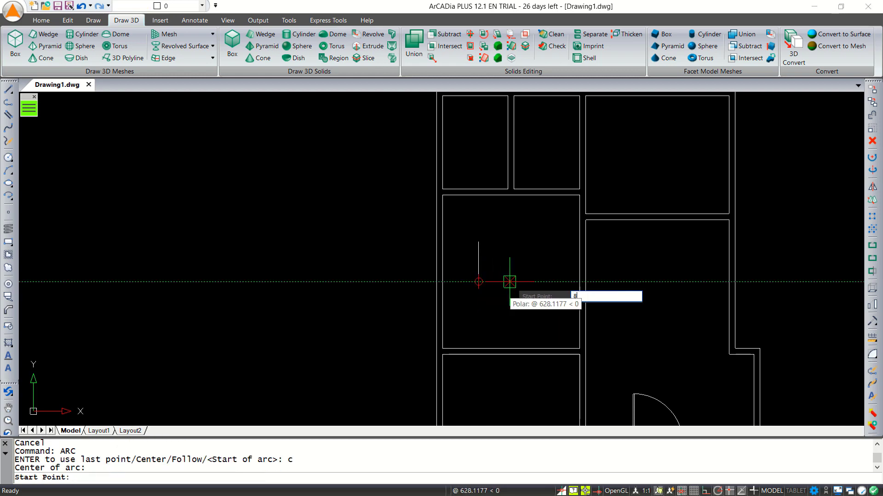
key(Return)
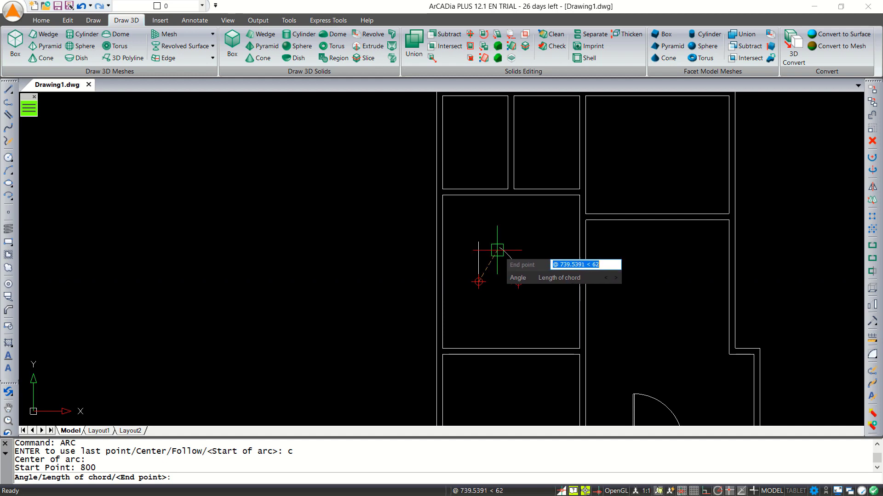
key(Return)
Step: Copy the 800 mm door leaf line 30 mm to the right
scroll(488, 271, up, 5)
middle_drag(492, 271, 470, 311)
text(co)
key(Return)
click(468, 319)
click(438, 292)
key(Return)
click(473, 297)
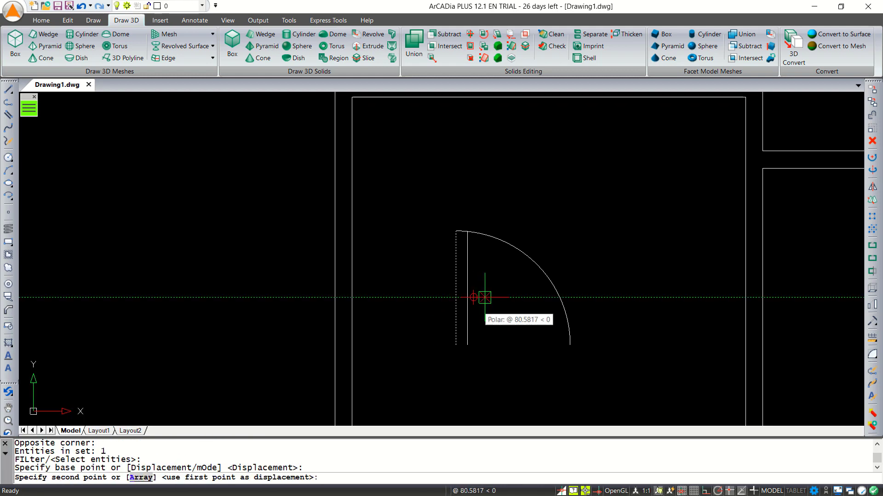
text(30)
key(Return)
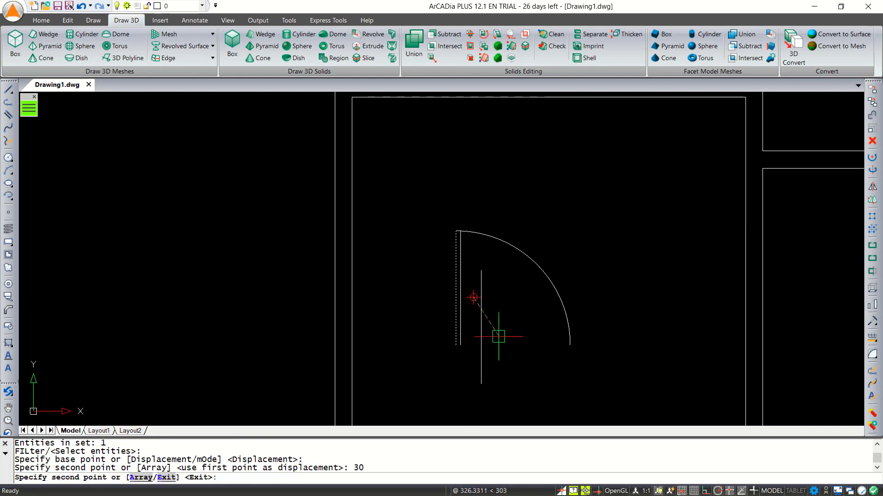
key(Return)
Step: Close the lower end of the 800 mm door leaf and add a 50 by 120 mm jamb rectangle at its lower-left corner
scroll(463, 340, up, 3)
text(L)
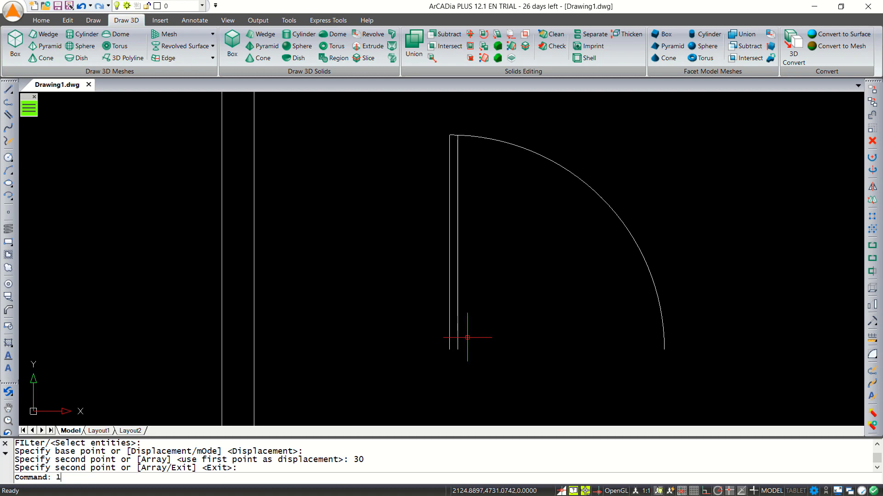
key(Return)
click(457, 350)
click(450, 350)
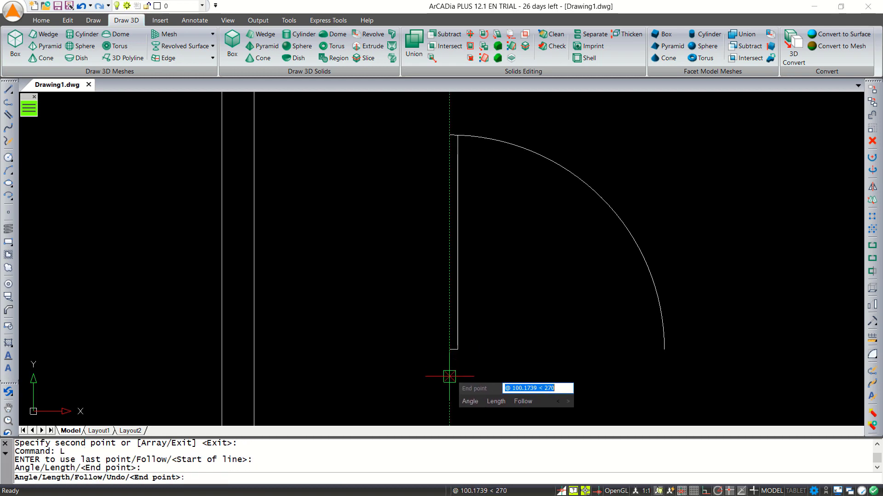
text(1)
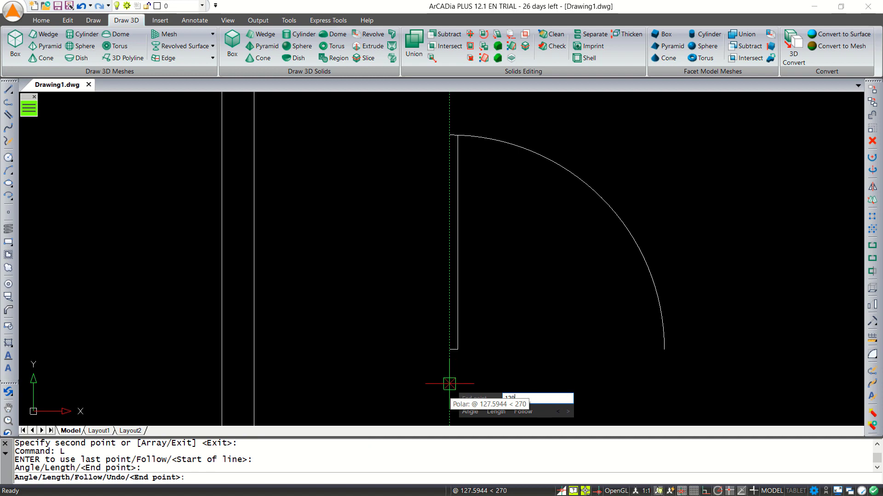
text(20)
key(Return)
text(50)
key(Return)
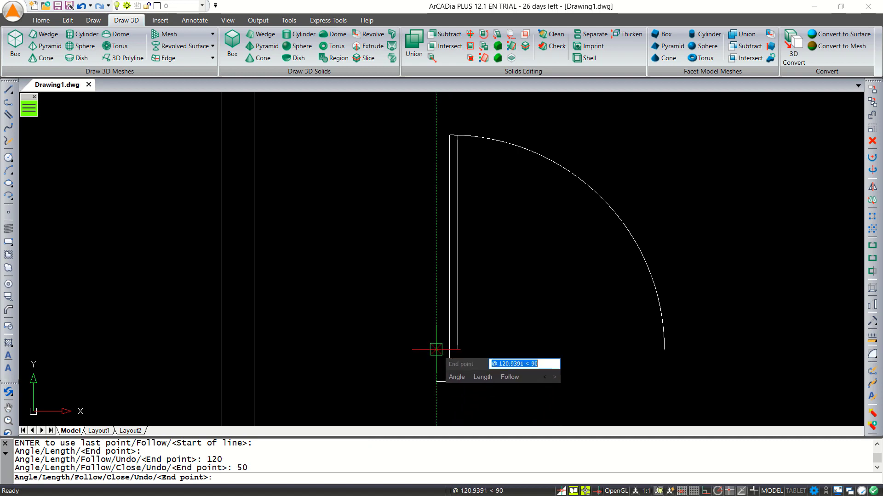
text(120)
key(Return)
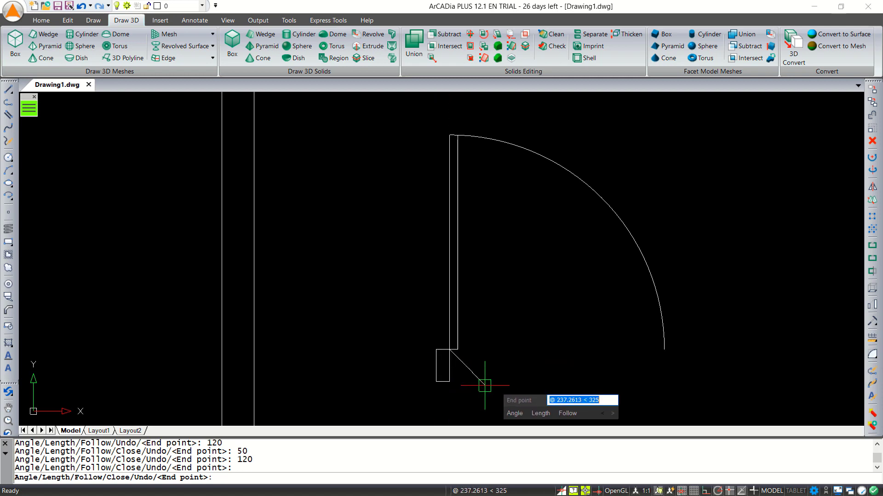
key(Escape)
Step: Copy the jamb rectangle of the 800 mm door from its upper-left corner to the lower end of the swing arc
middle_drag(509, 370, 516, 349)
text(co)
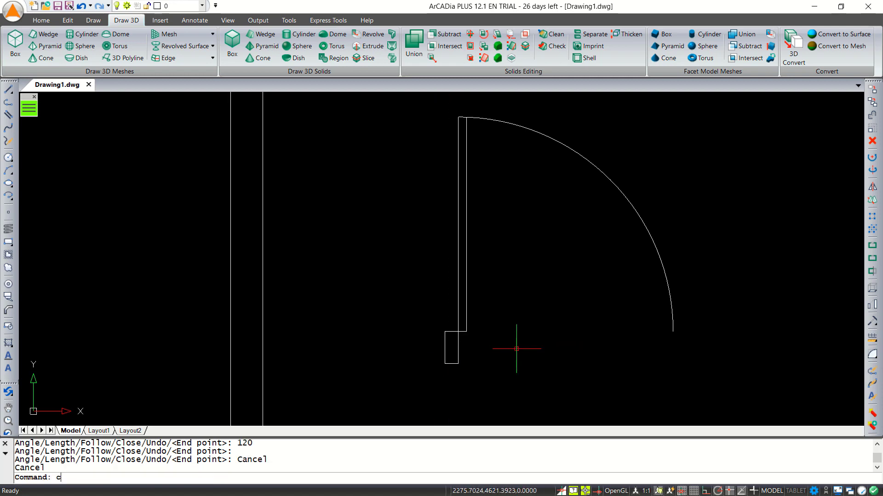
key(Return)
click(464, 380)
click(437, 340)
click(456, 321)
click(395, 380)
key(Return)
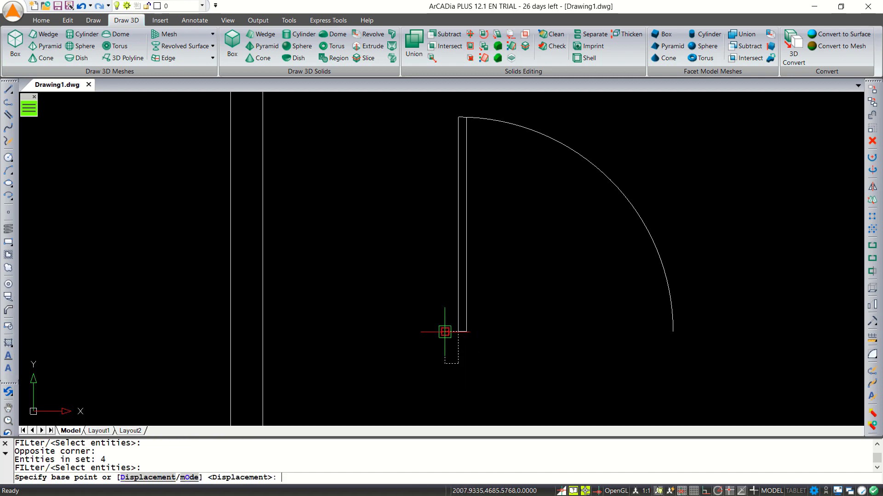
click(444, 332)
click(672, 331)
key(Escape)
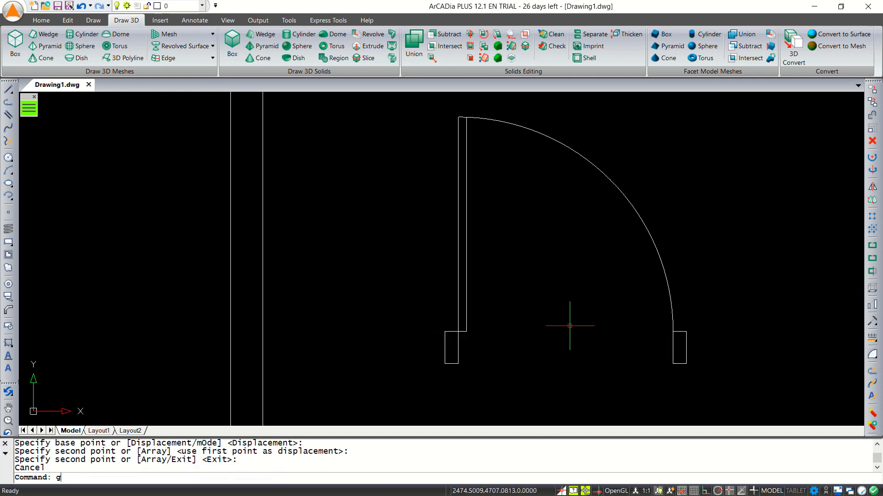
Step: Group the leaf, swing arc and both jambs of the 800 mm door under the name door 800
text(GROUP)
key(Return)
click(362, 248)
text(d)
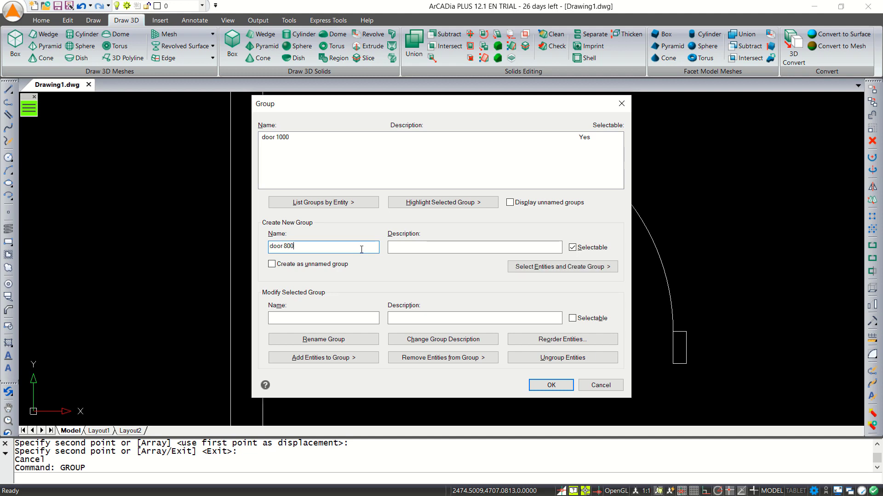
text(oor 800)
click(591, 267)
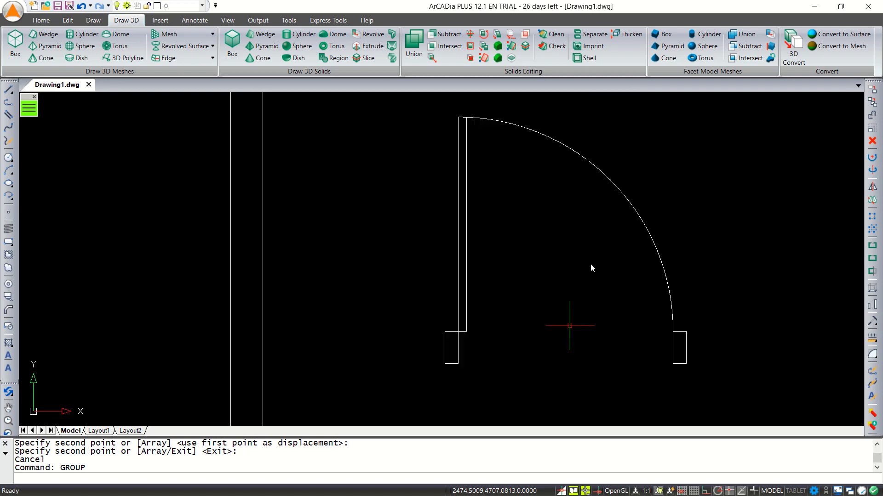
click(746, 398)
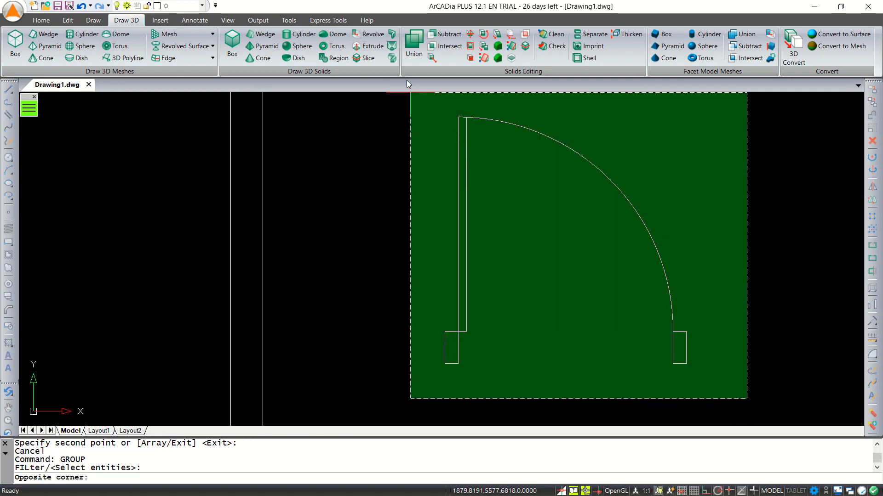
click(405, 108)
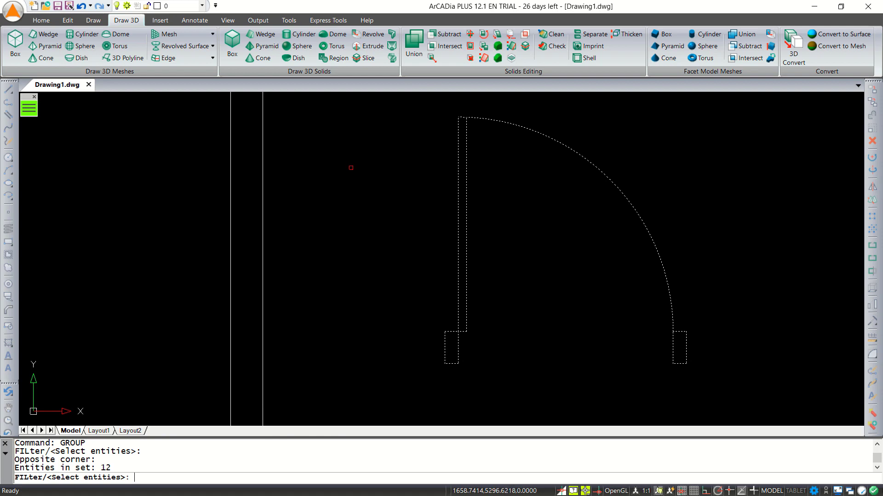
key(Return)
click(550, 385)
Step: Move the 800 mm door into the lower wall of the upper-middle room, with its left jamb against the room's lower-left corner
scroll(577, 287, down, 8)
middle_drag(547, 302, 503, 345)
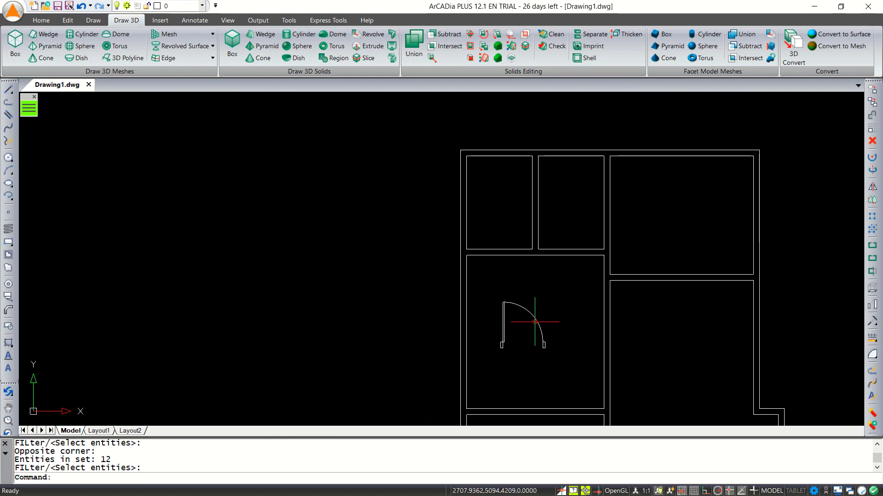
text(m)
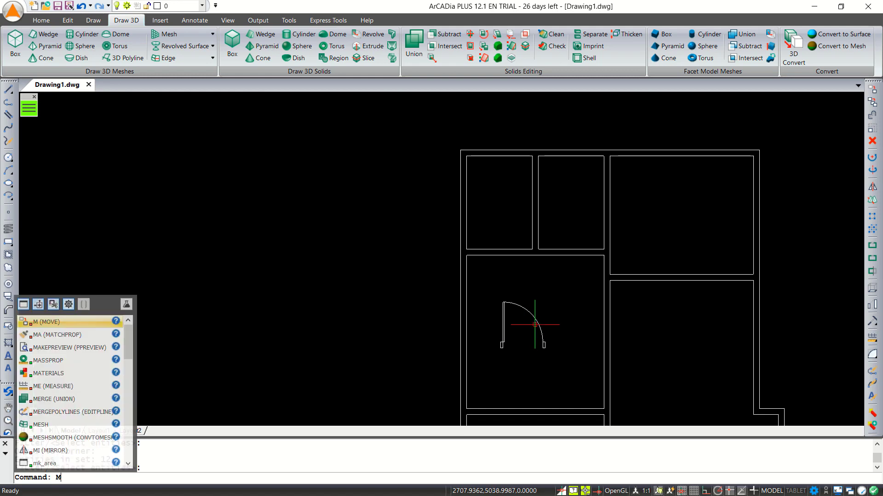
key(Return)
click(552, 299)
click(506, 351)
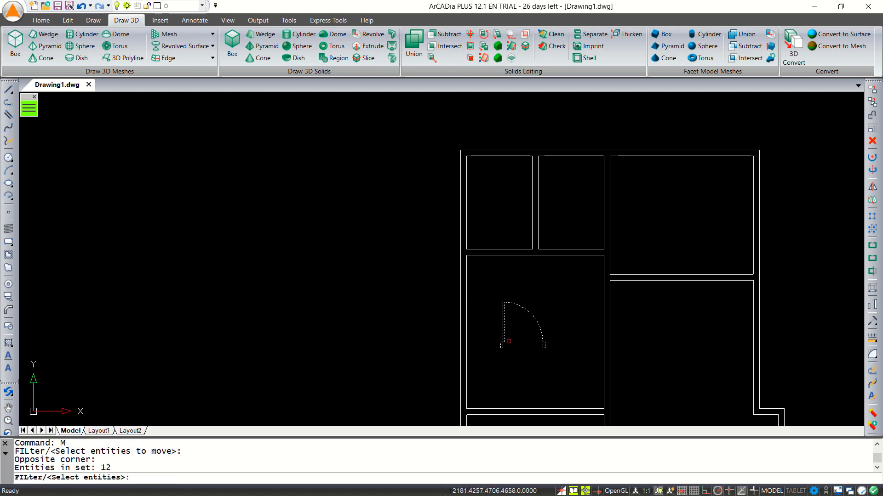
key(Return)
scroll(507, 346, up, 5)
click(485, 336)
middle_drag(485, 379, 557, 305)
scroll(566, 252, up, 3)
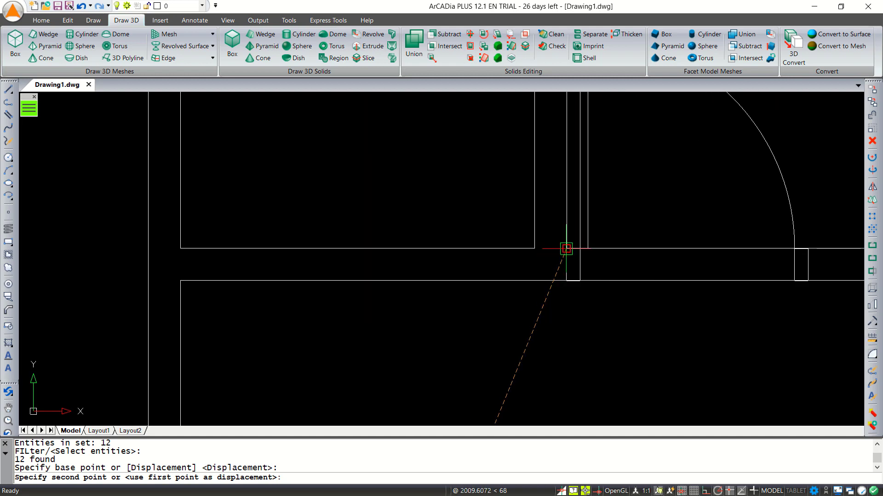
click(571, 275)
scroll(569, 345, down, 3)
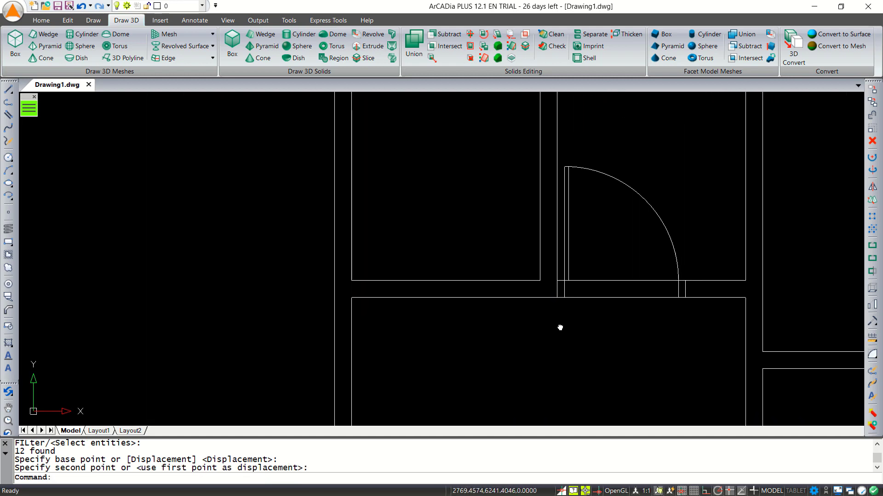
Step: Mirror the 800 mm door about the vertical centreline of the wall between the two small upper rooms, keeping the original
text(MI)
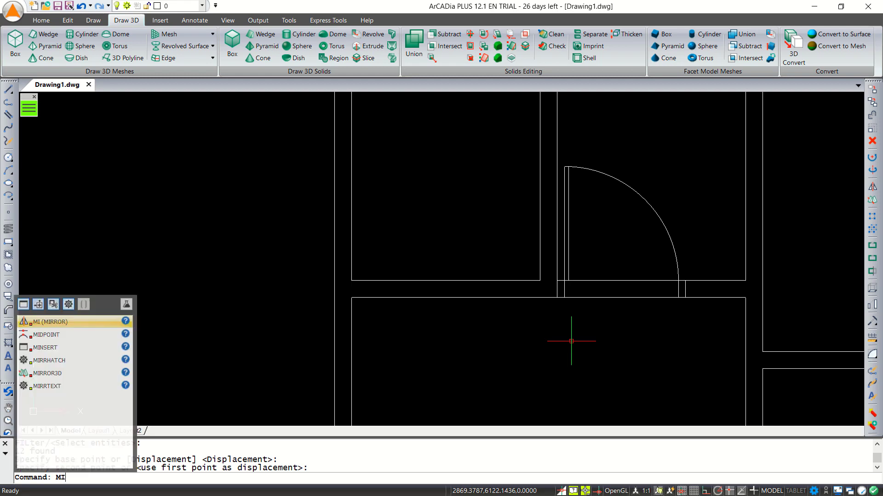
key(Return)
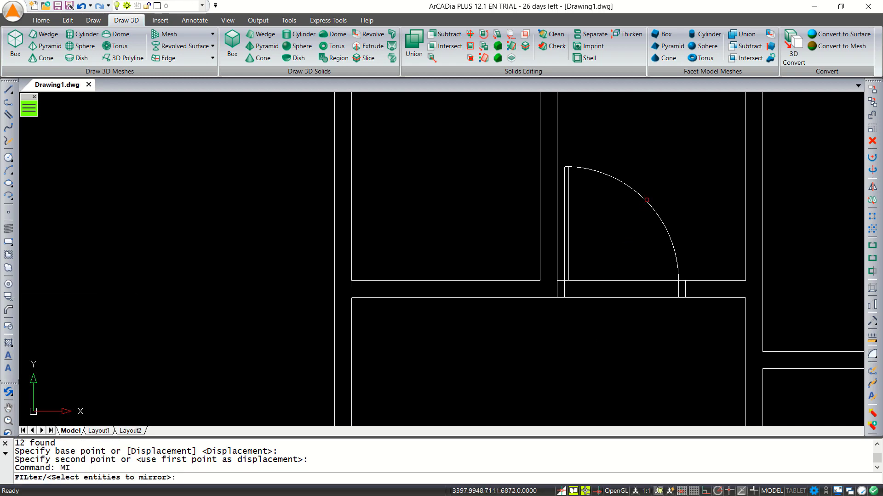
text(p)
key(Return)
key(Return)
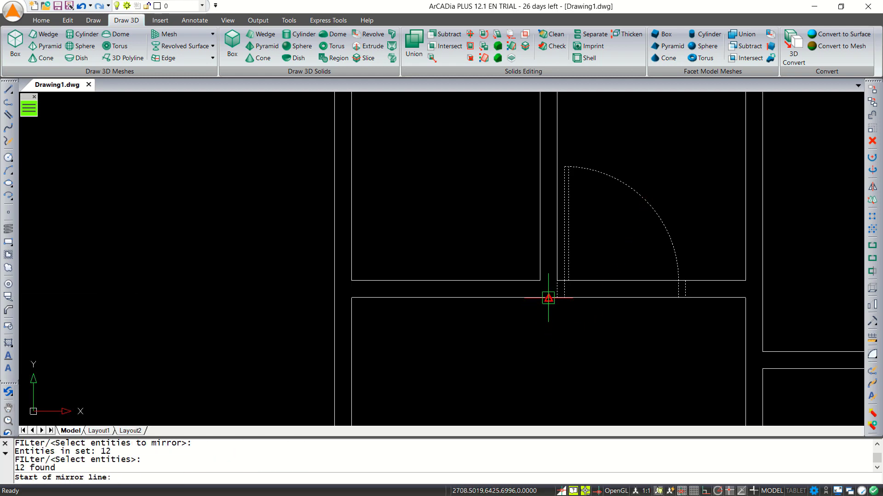
click(548, 298)
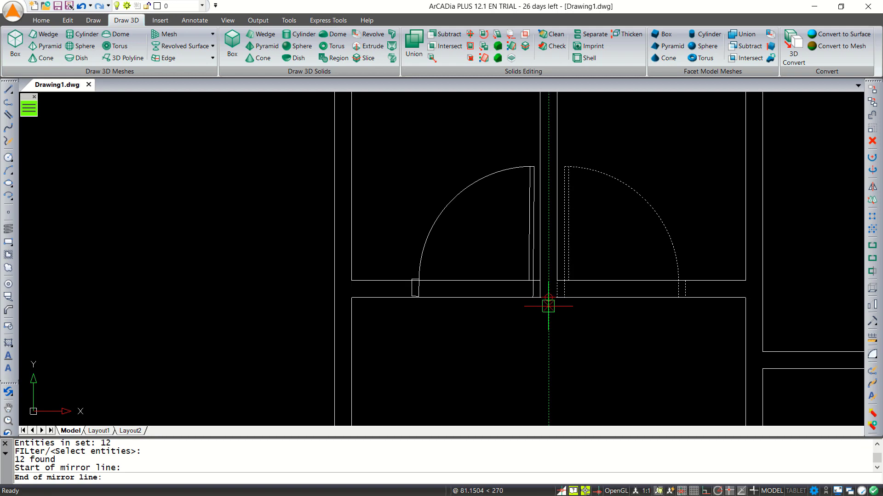
click(548, 351)
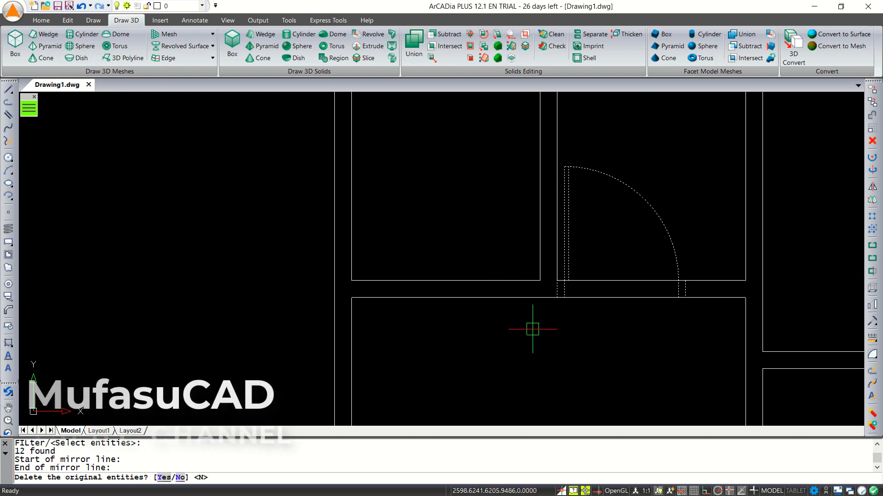
key(Return)
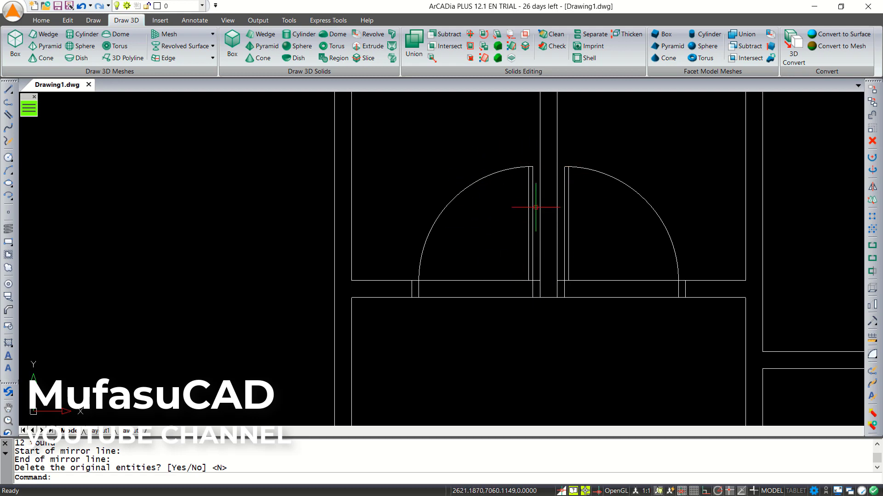
Step: Trim the wall lines crossing the openings of the two 800 mm doors
scroll(533, 331, down, 2)
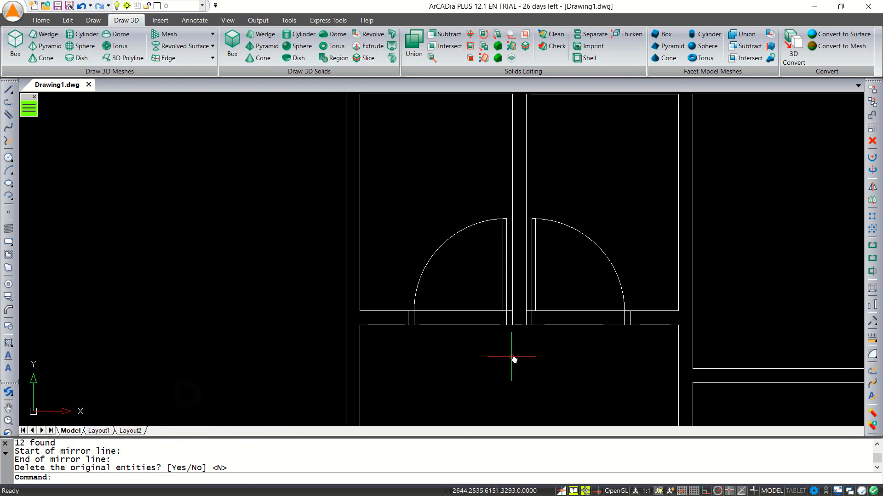
text(TR)
key(Return)
key(Return)
click(579, 291)
click(562, 348)
click(465, 349)
click(448, 296)
scroll(529, 299, down, 4)
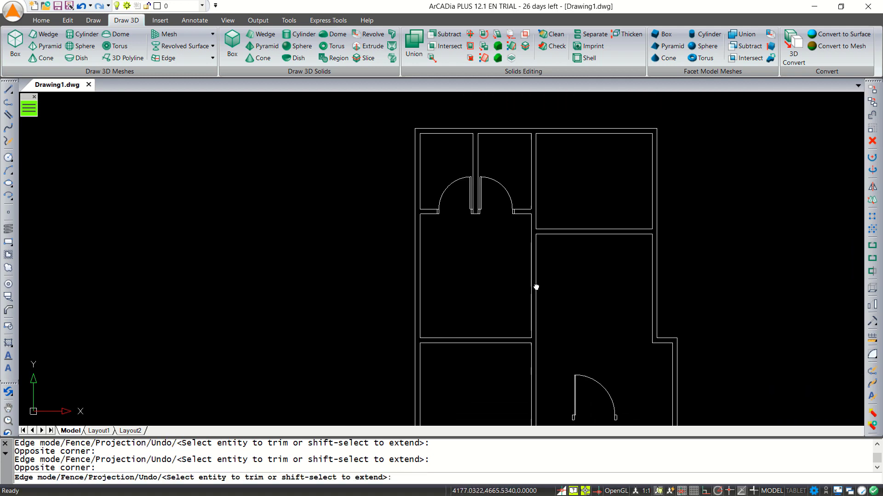
key(Escape)
Step: Move the 1000 mm door into the bottom outer wall, its left jamb's upper-left corner at the lower-right room's inner lower-left corner
scroll(548, 258, up, 2)
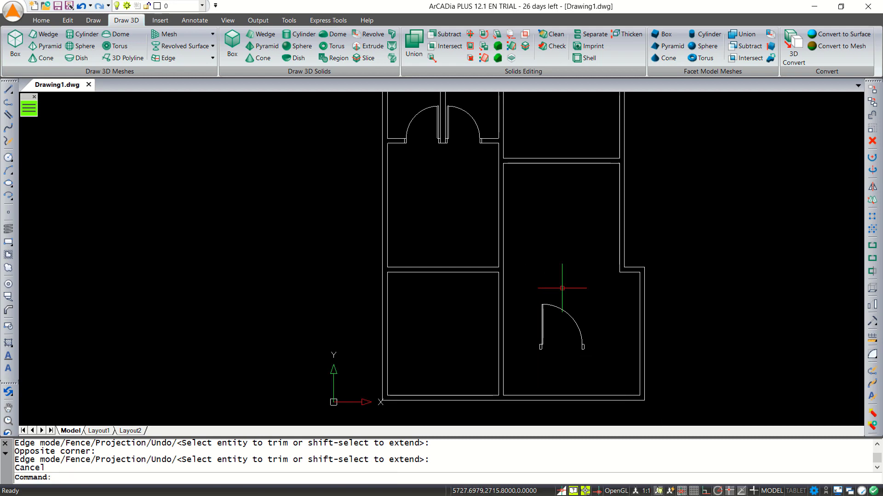
text(m)
key(Return)
click(591, 295)
click(543, 368)
key(Return)
scroll(529, 347, up, 3)
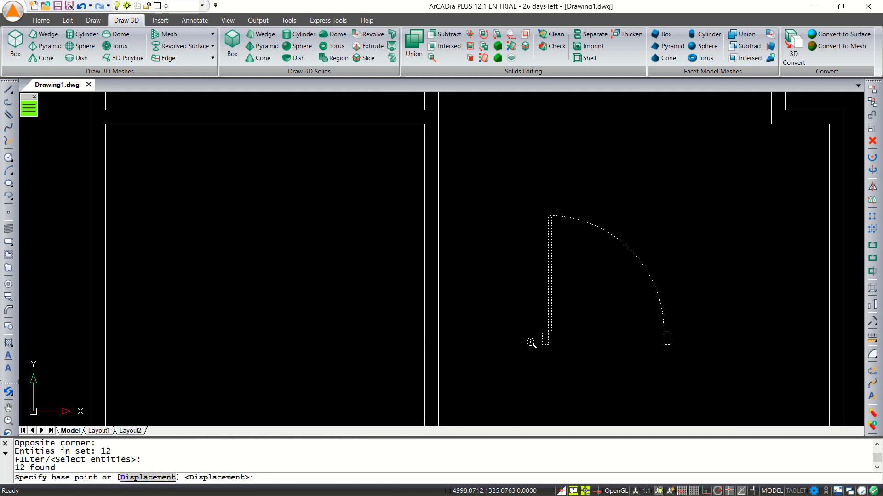
click(543, 331)
scroll(529, 295, up, 3)
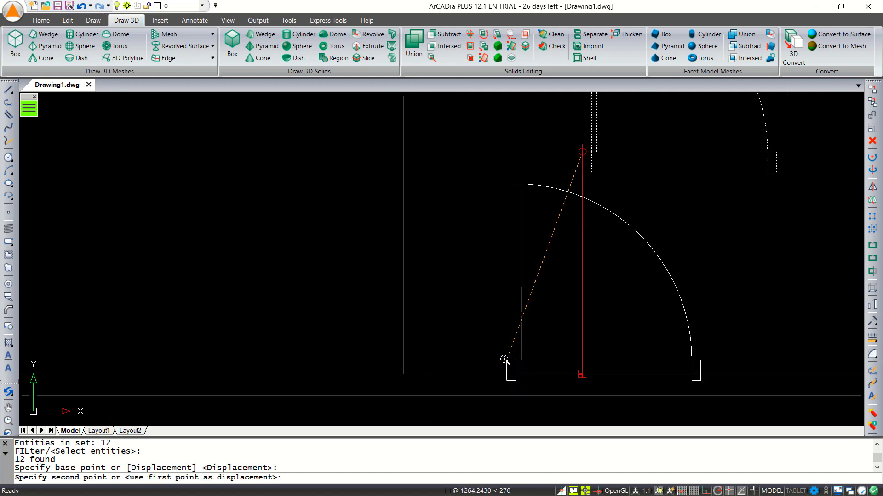
click(424, 373)
Step: Copy the 1000 mm door by its left jamb's upper-left corner to the inner lower-left corner of the upper-right room
scroll(536, 305, down, 5)
middle_drag(579, 250, 543, 321)
text(CO)
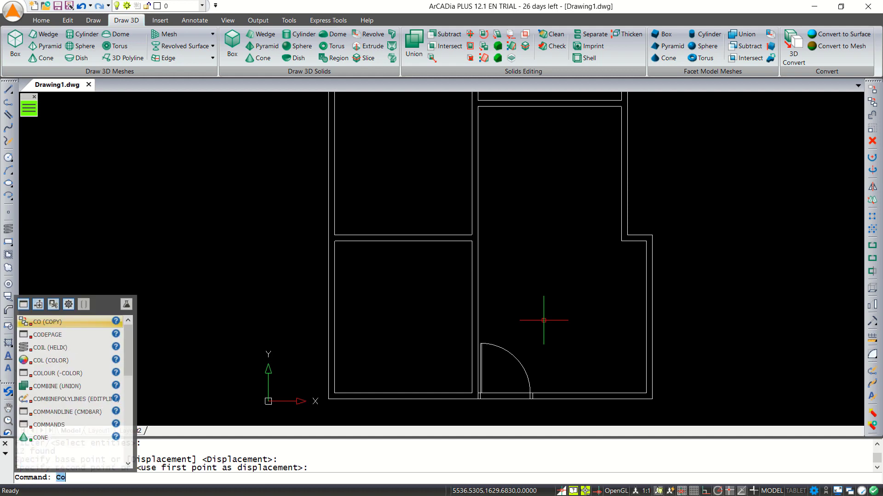
key(Return)
click(513, 353)
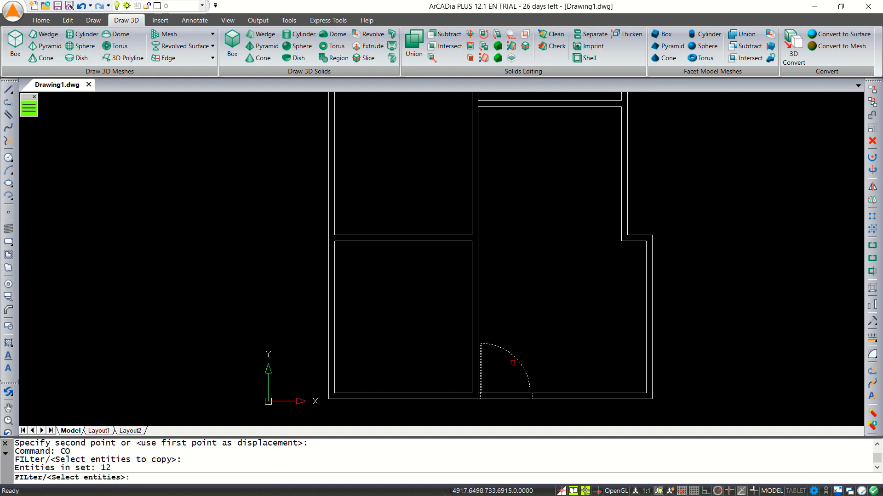
key(Return)
scroll(488, 396, up, 6)
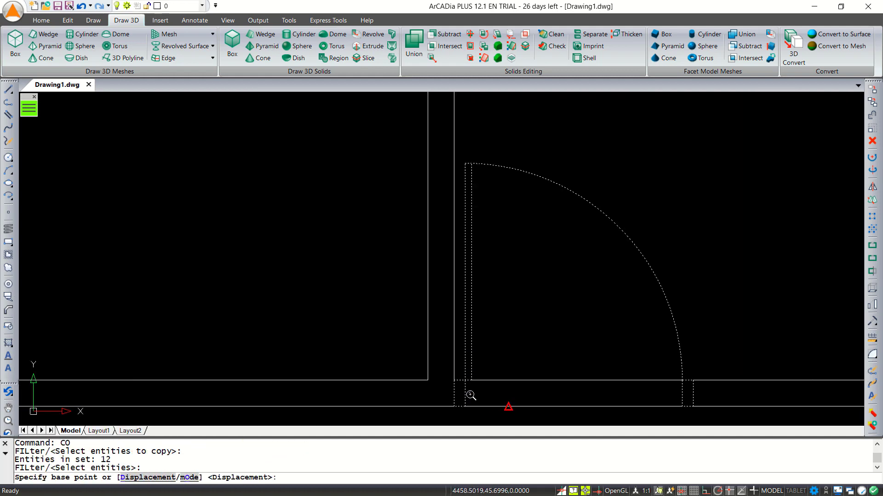
click(450, 377)
scroll(450, 377, down, 10)
middle_drag(508, 257, 538, 330)
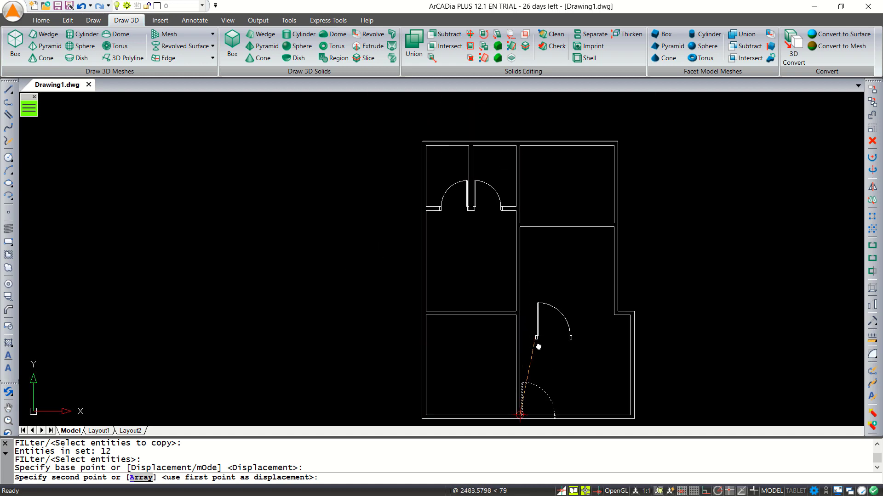
scroll(518, 250, up, 6)
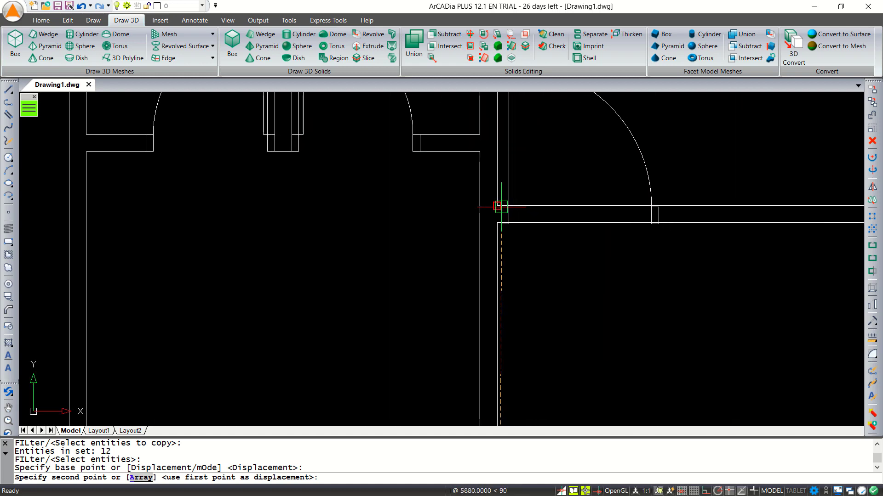
click(498, 206)
Step: Place another copy of the 1000 mm door loose inside the large right room, just right of the central wall
scroll(536, 233, down, 8)
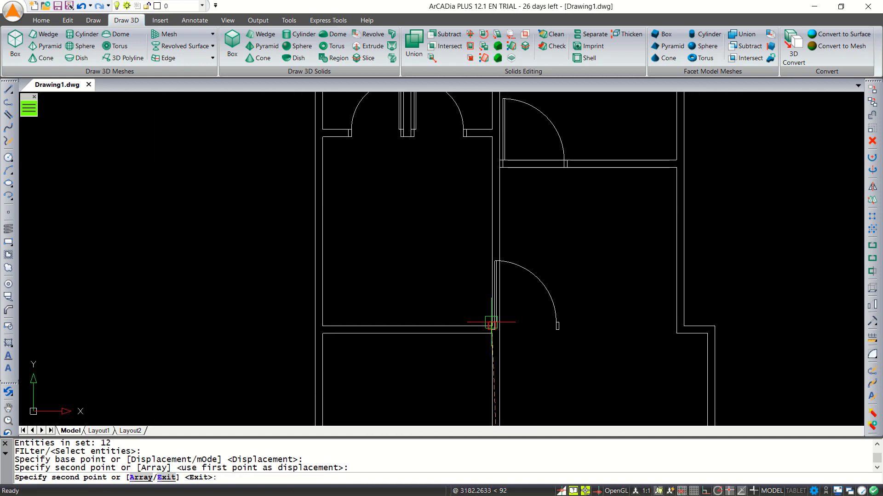
click(528, 321)
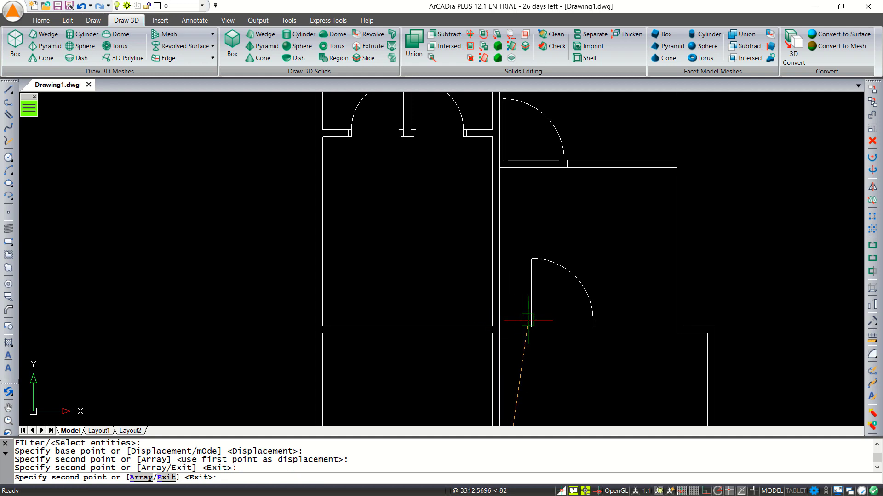
key(Escape)
Step: Rotate the loose 1000 mm door copy 90 degrees counterclockwise about a point inside its swing
text(RO)
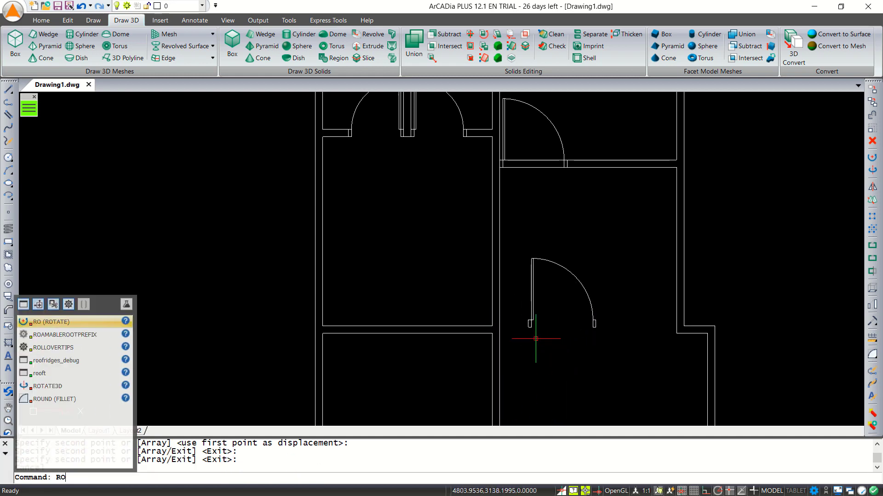
key(Return)
drag(597, 260, 550, 352)
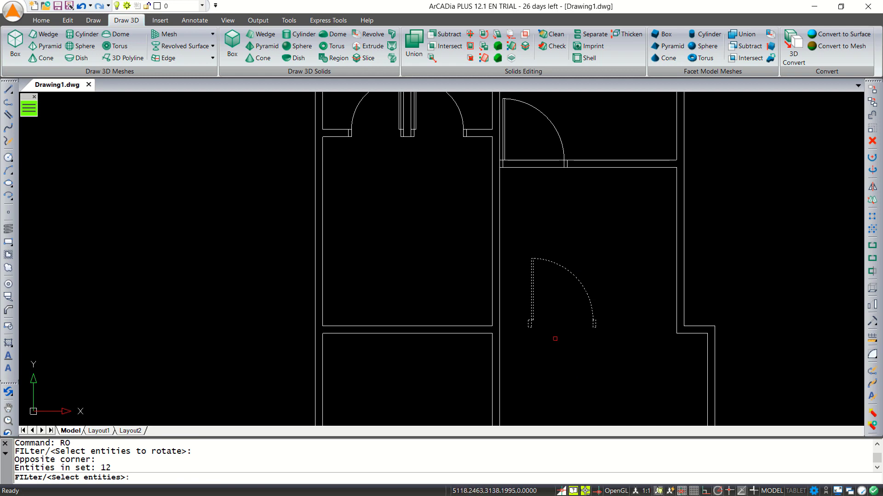
key(Return)
click(564, 305)
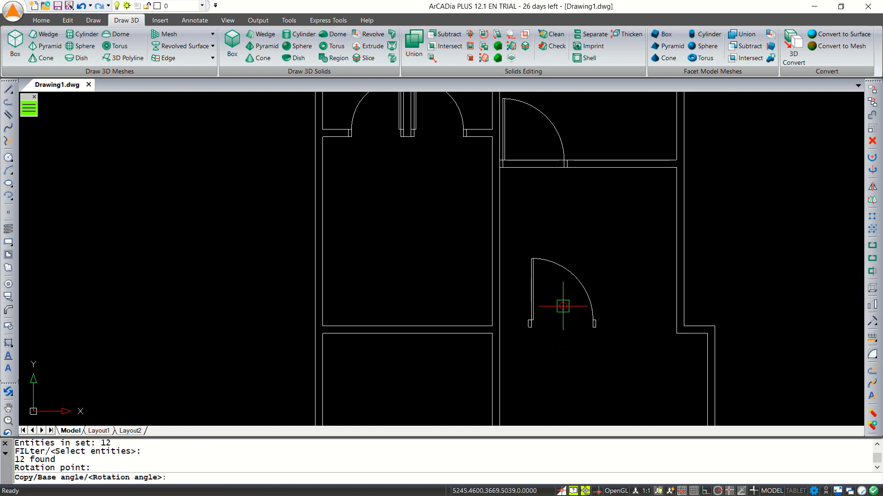
click(563, 209)
Step: Move the rotated 1000 mm door into the central wall, its lower jamb's lower-left corner at the middle-left room's inner lower-right corner
text(M)
key(Return)
click(613, 248)
click(558, 307)
key(Return)
scroll(570, 345, up, 4)
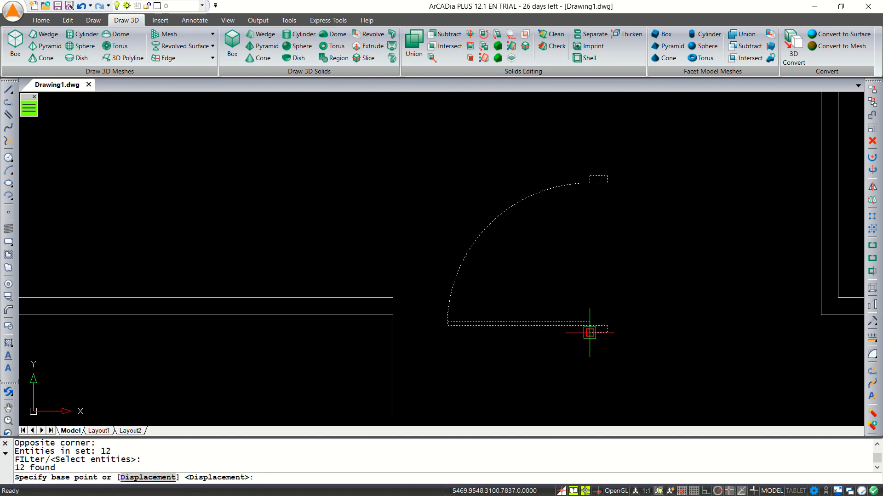
click(589, 333)
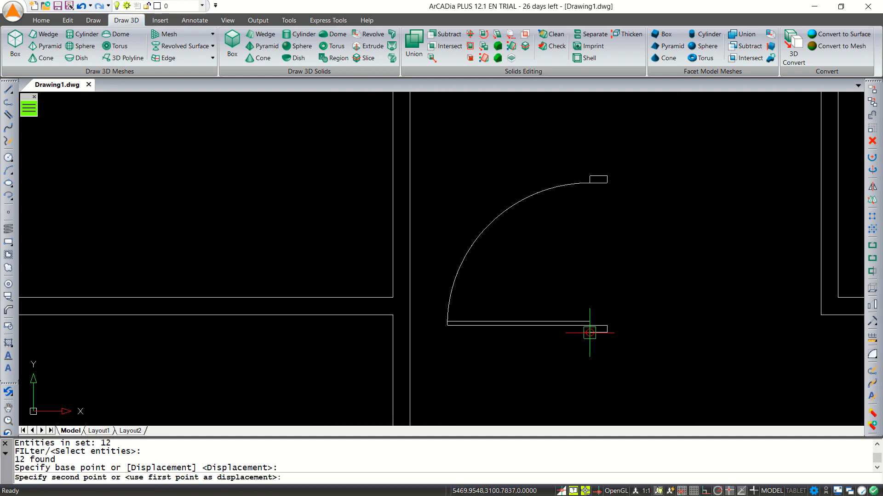
click(392, 297)
scroll(484, 302, down, 5)
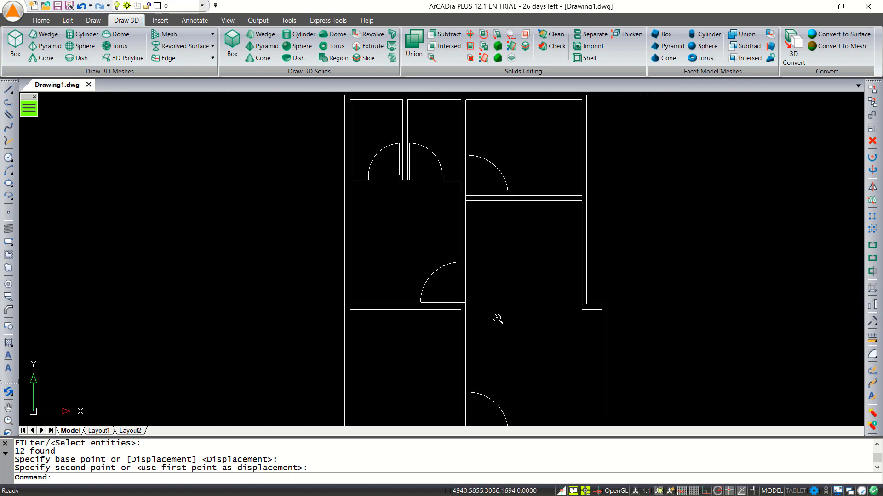
Step: Mirror the central-wall door about a horizontal line through the middle of the wall between the two left rooms, keeping the original
scroll(510, 276, up, 2)
scroll(518, 233, down, 2)
scroll(478, 248, up, 4)
scroll(478, 243, up, 3)
text(MI)
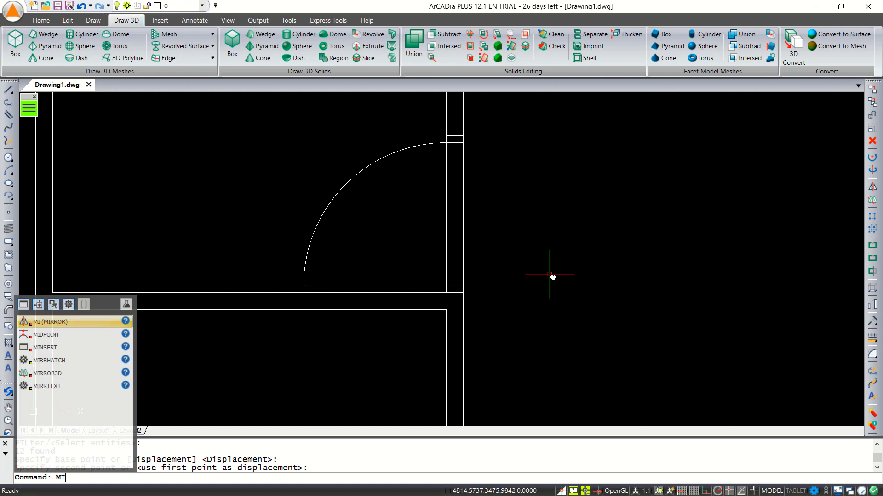
key(Return)
click(419, 145)
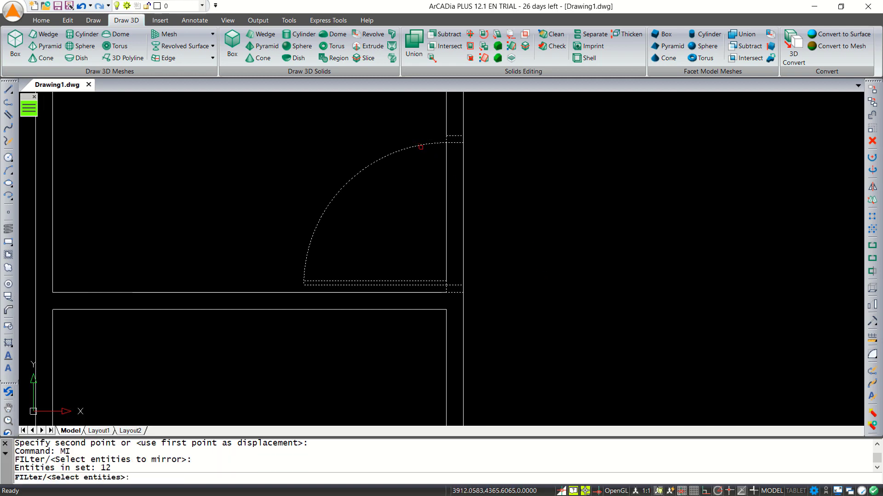
key(Return)
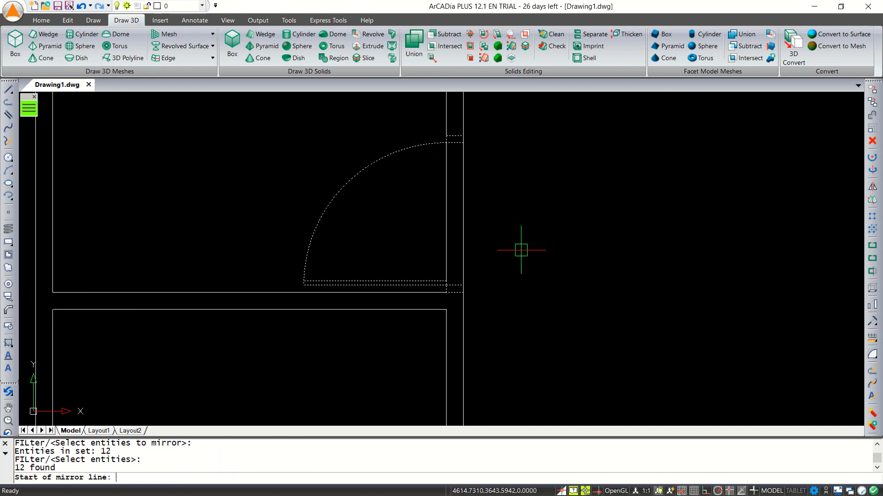
shift+right_click(521, 250)
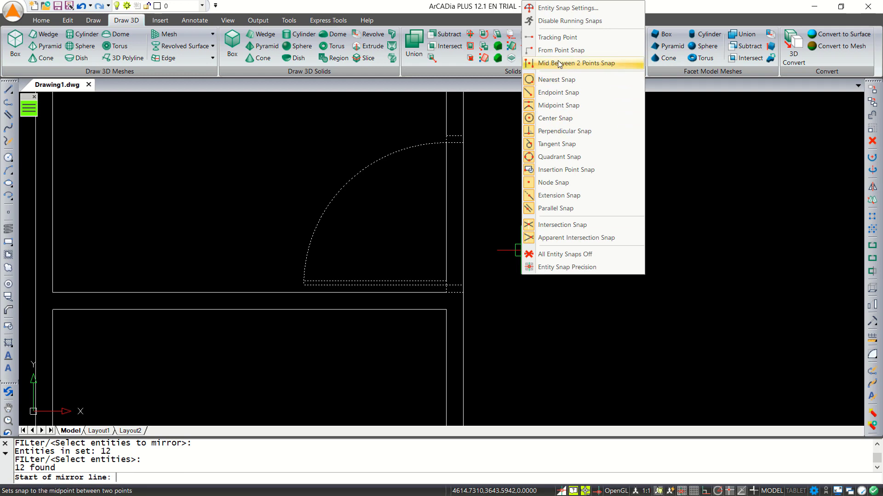
click(587, 67)
scroll(452, 303, up, 2)
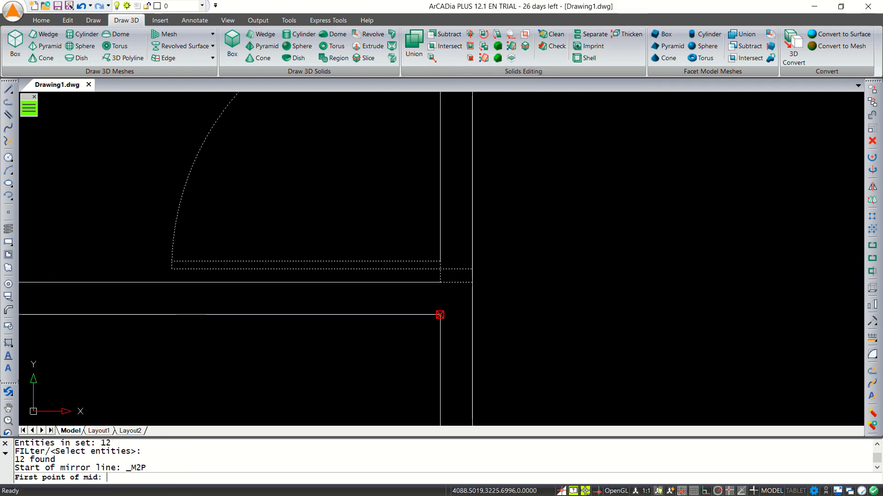
click(440, 315)
click(440, 282)
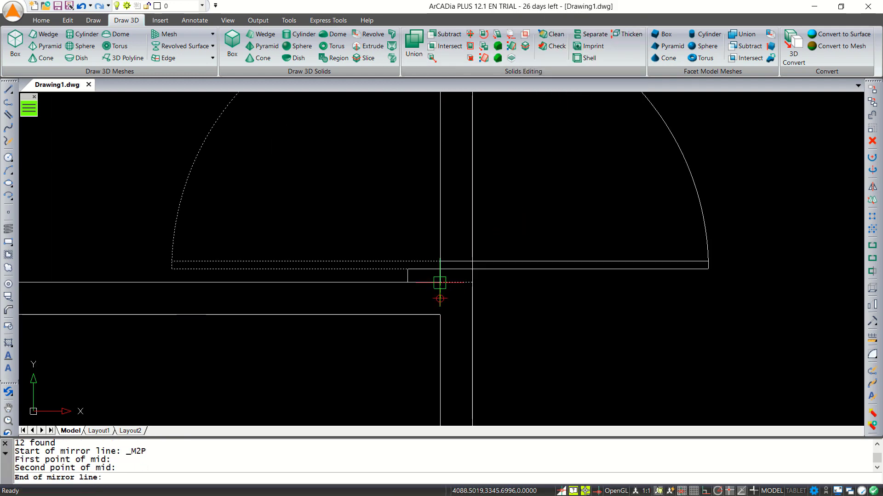
click(559, 298)
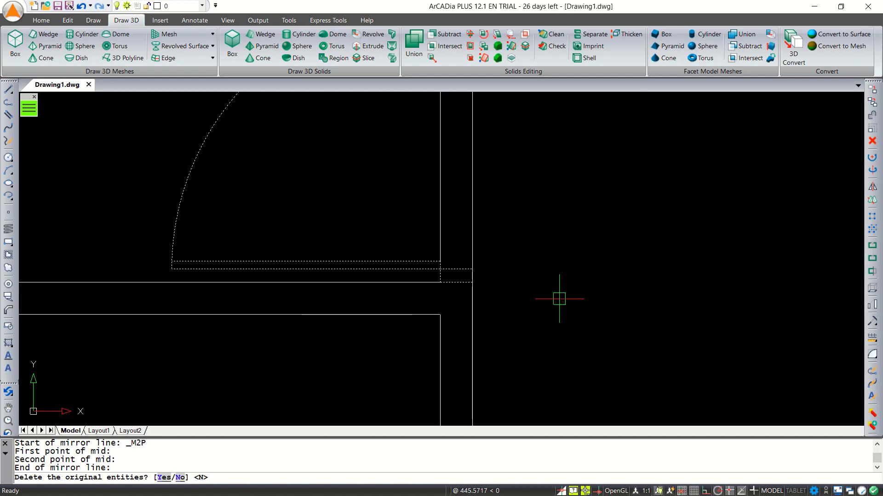
key(Return)
scroll(542, 255, down, 5)
Step: Trim the central wall's lines out of the two mirrored 1000 mm door openings
text(TR)
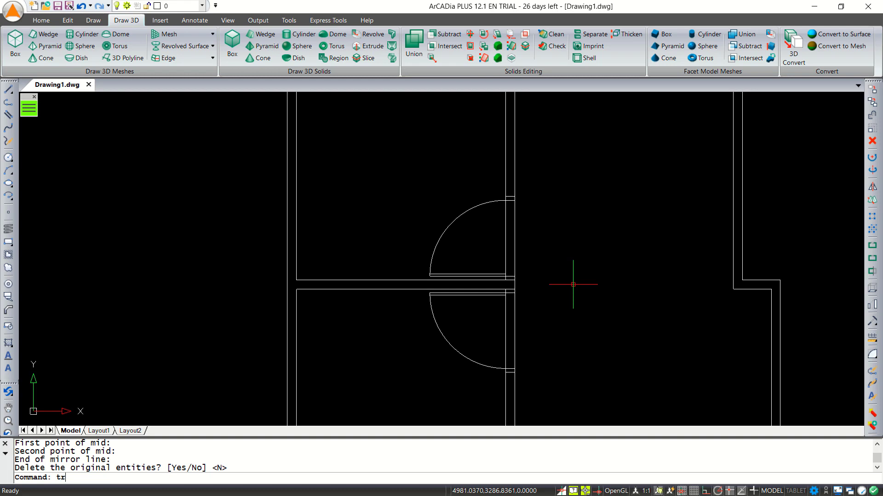
key(Return)
key(Return)
click(556, 220)
click(493, 249)
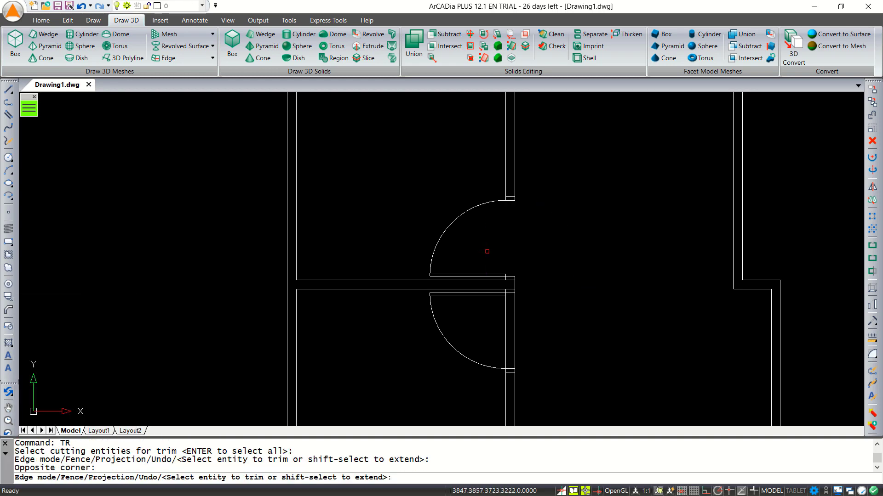
click(541, 320)
click(492, 345)
scroll(538, 329, down, 3)
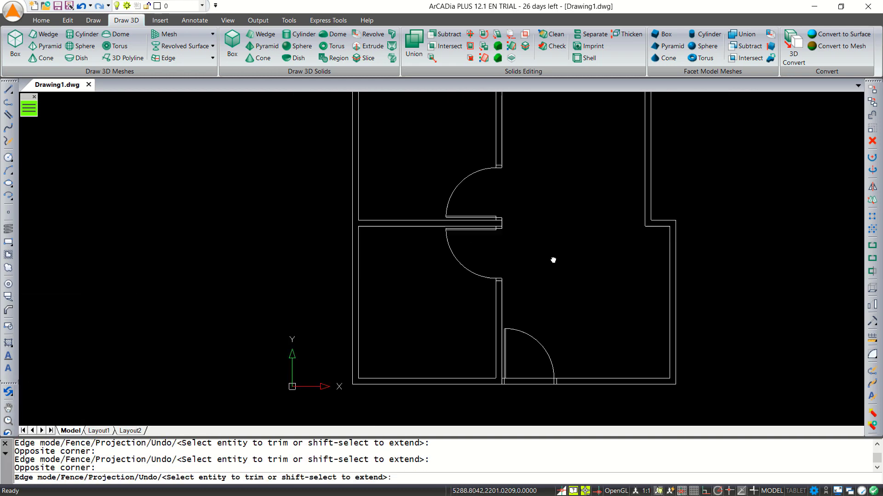
Step: Trim the bottom wall's inner line at its door, and both wall lines in the upper-right room's door opening
scroll(522, 351, up, 1)
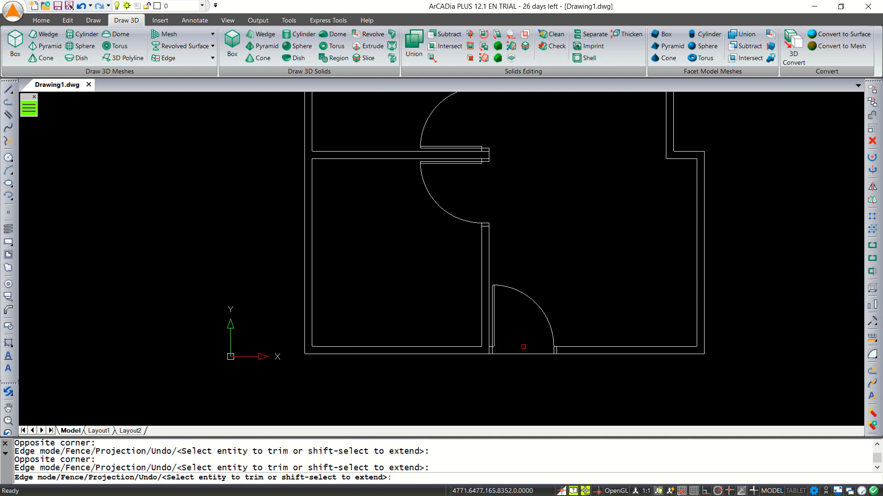
scroll(561, 280, down, 2)
scroll(535, 341, down, 1)
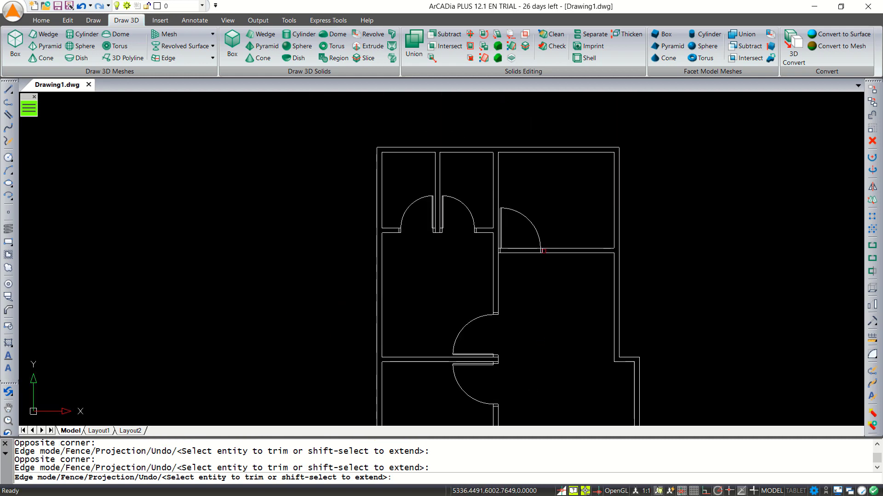
click(520, 264)
click(505, 233)
scroll(544, 282, down, 1)
scroll(560, 263, down, 1)
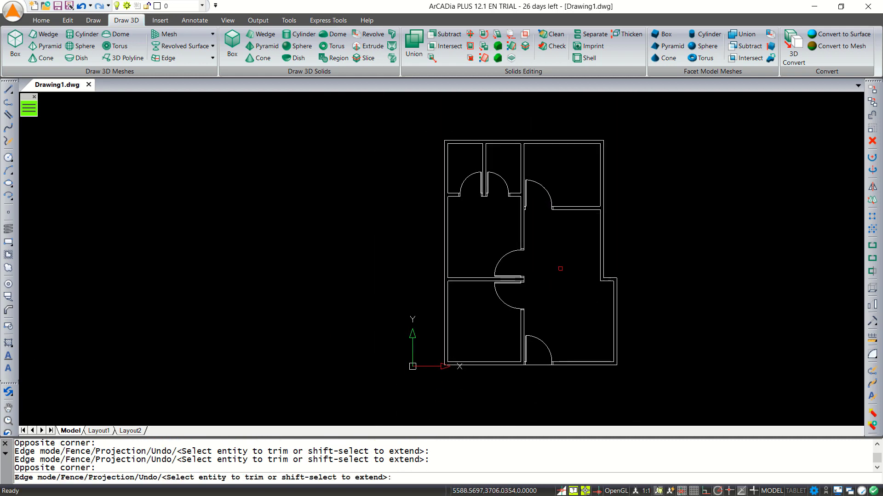
scroll(553, 327, up, 1)
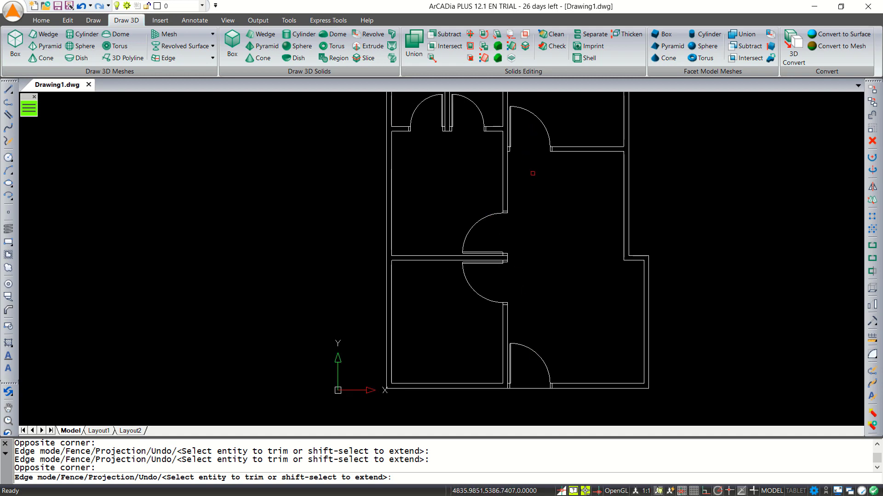
key(Return)
Step: Set the color of all six doors to Blue in their properties
click(469, 228)
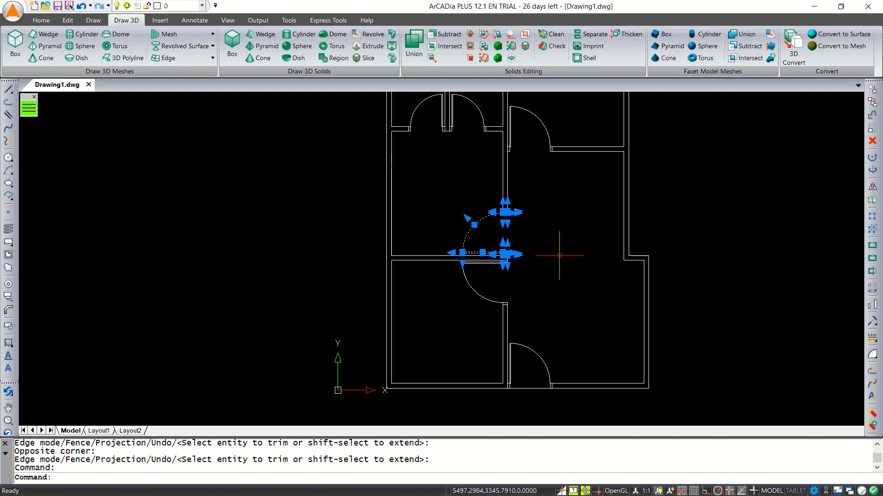
text(PROPERTIES)
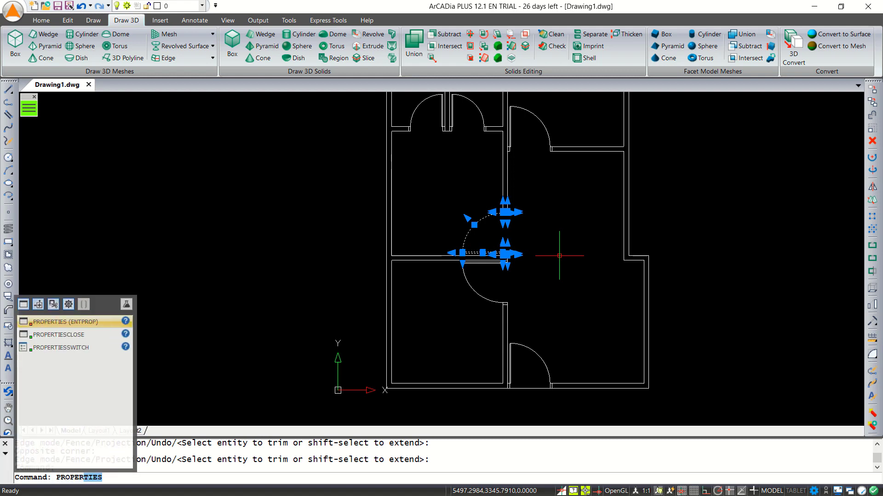
key(Return)
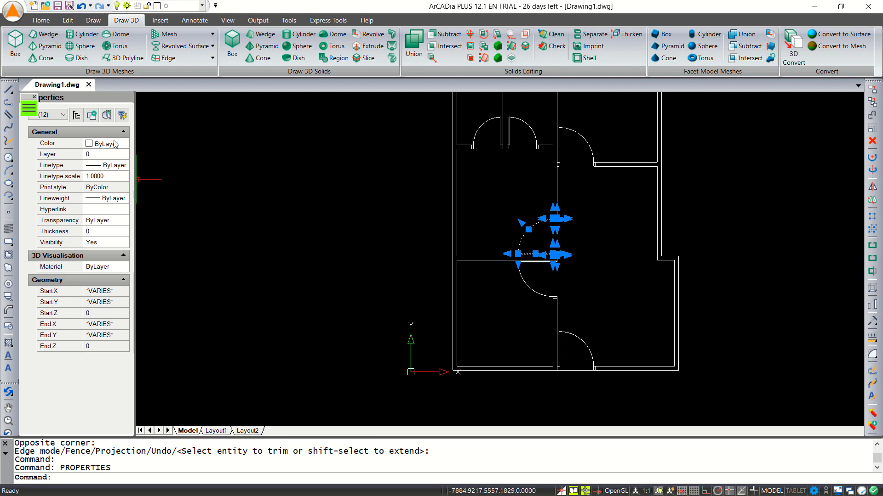
middle_drag(617, 228, 565, 277)
click(566, 154)
click(519, 211)
click(505, 326)
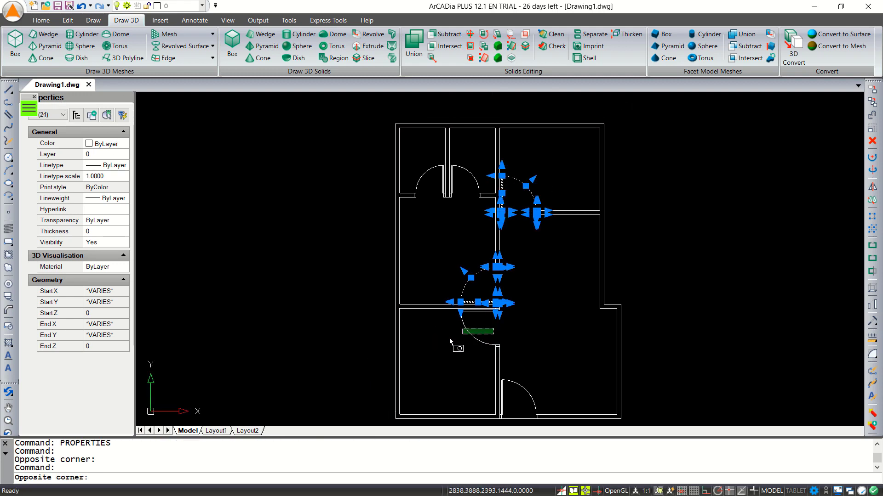
click(445, 334)
click(525, 383)
click(503, 402)
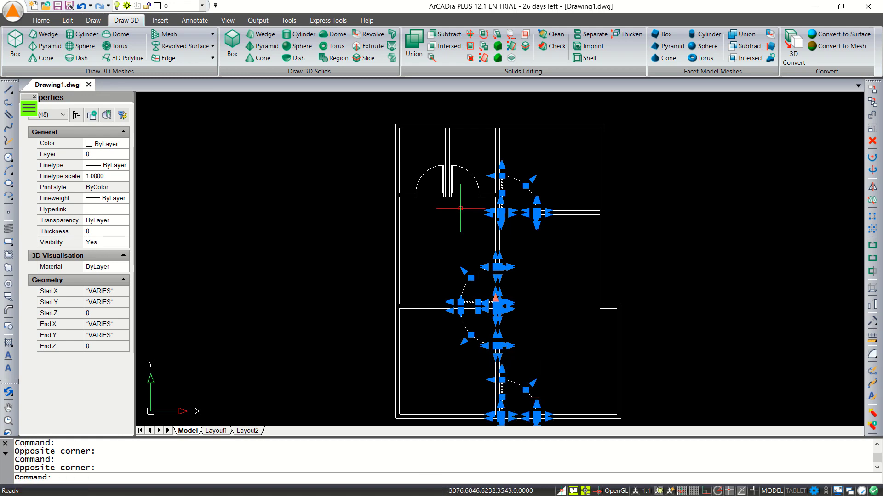
click(481, 154)
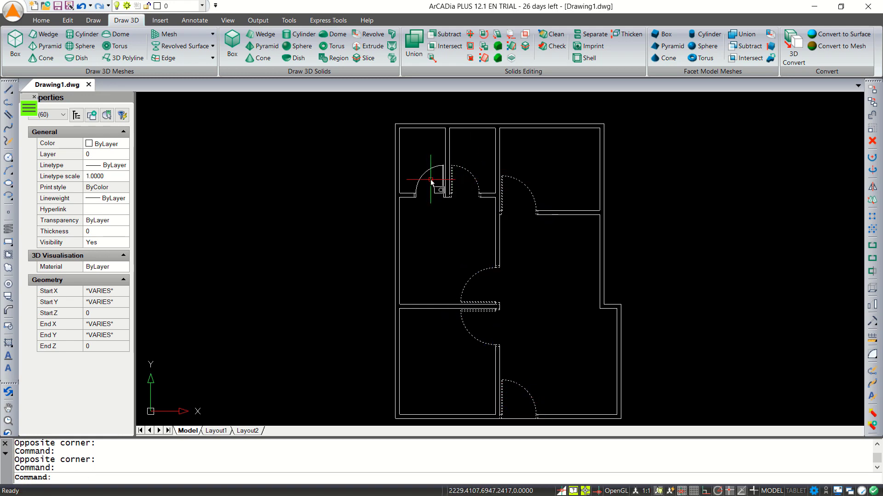
click(415, 161)
click(93, 144)
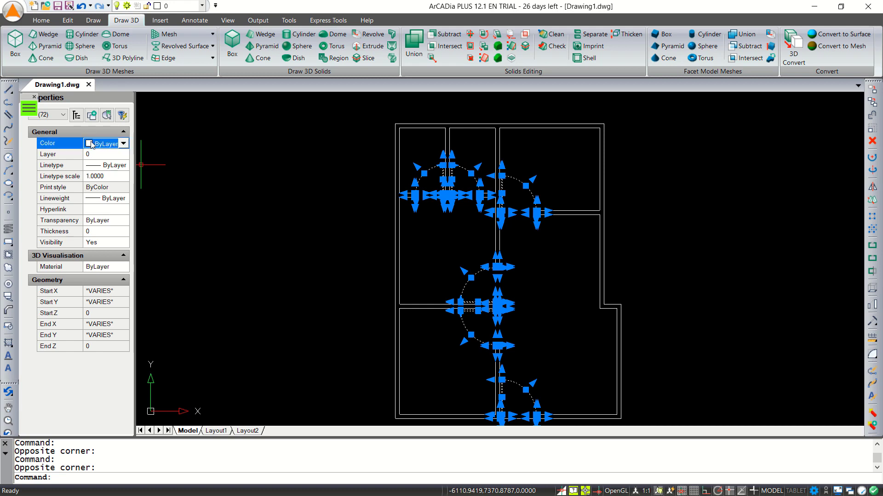
click(123, 144)
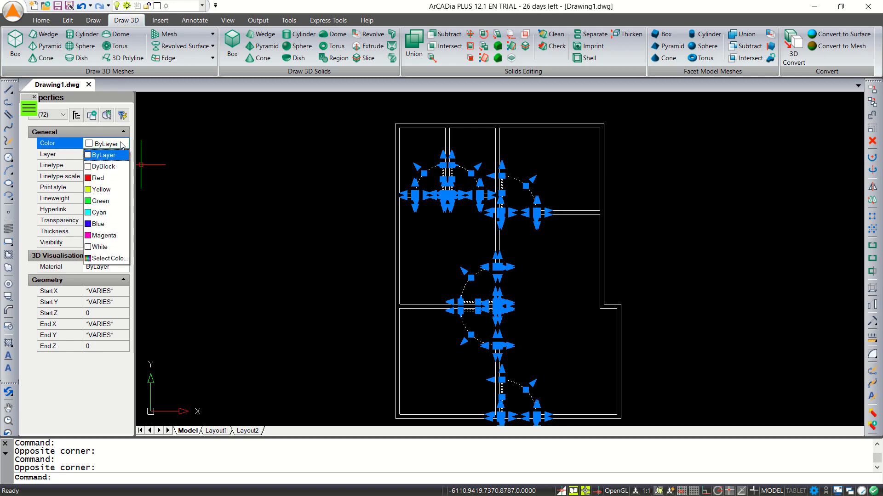
click(111, 228)
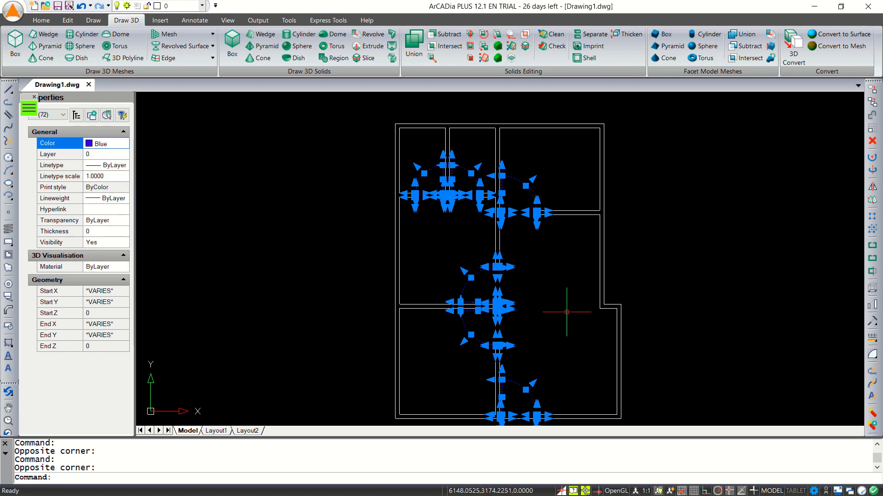
key(Escape)
scroll(509, 291, up, 5)
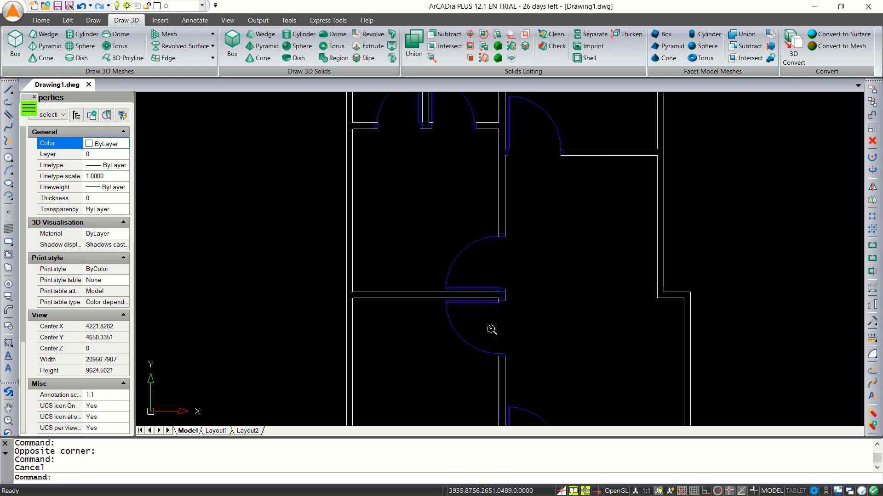
scroll(473, 312, down, 5)
scroll(528, 304, up, 3)
scroll(522, 292, down, 1)
scroll(526, 297, up, 2)
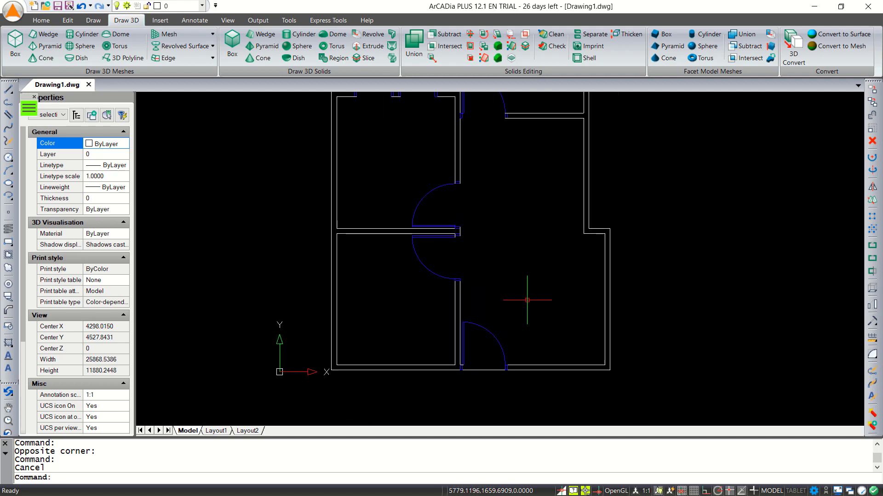
Step: Draw a closed horizontal rectangle of lines, 1000 mm long and 120 mm wide, inside the lower-right room
scroll(527, 300, up, 3)
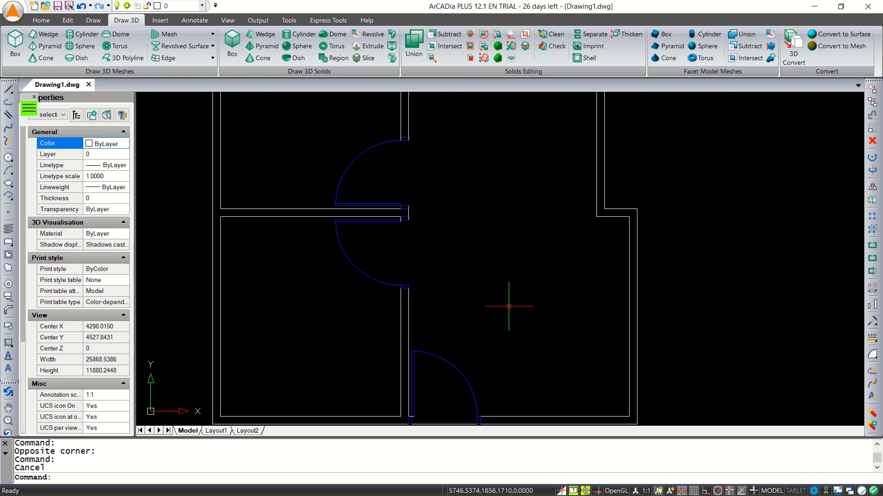
text(L)
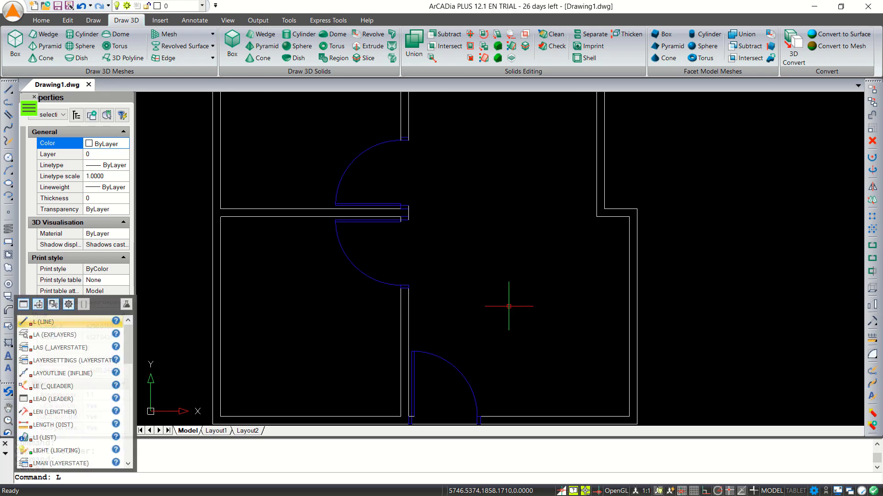
key(Return)
click(492, 288)
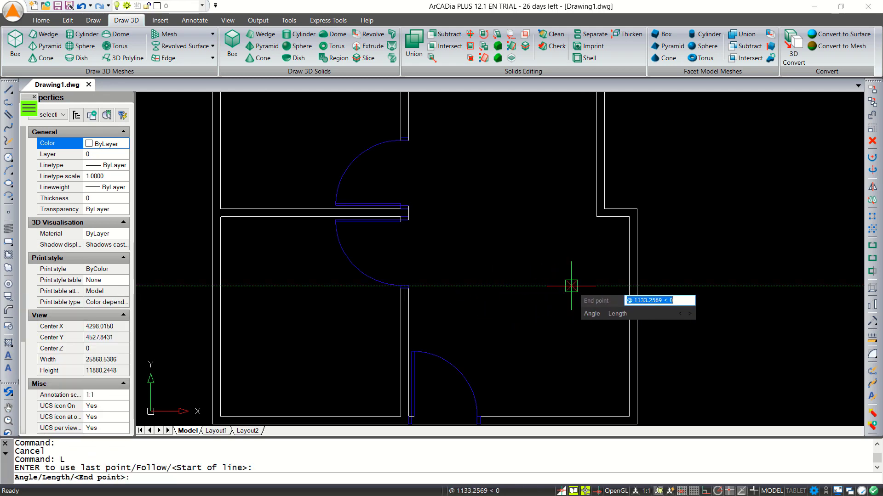
text(1)
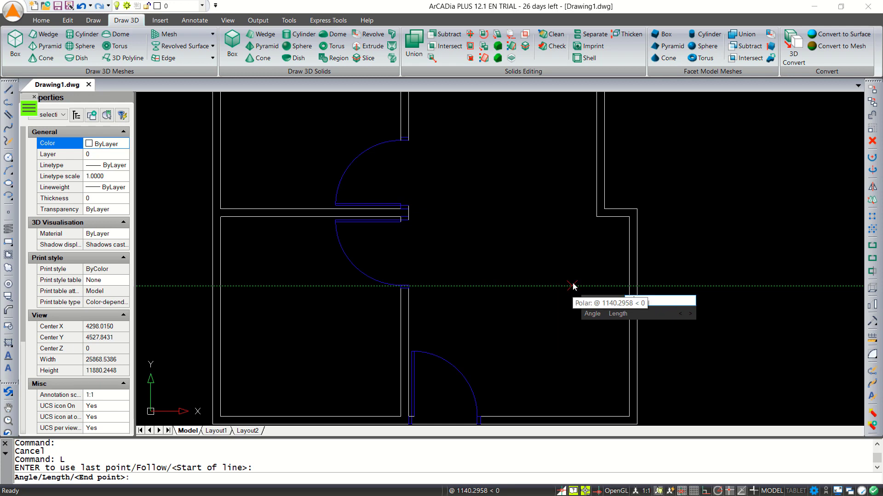
text(000)
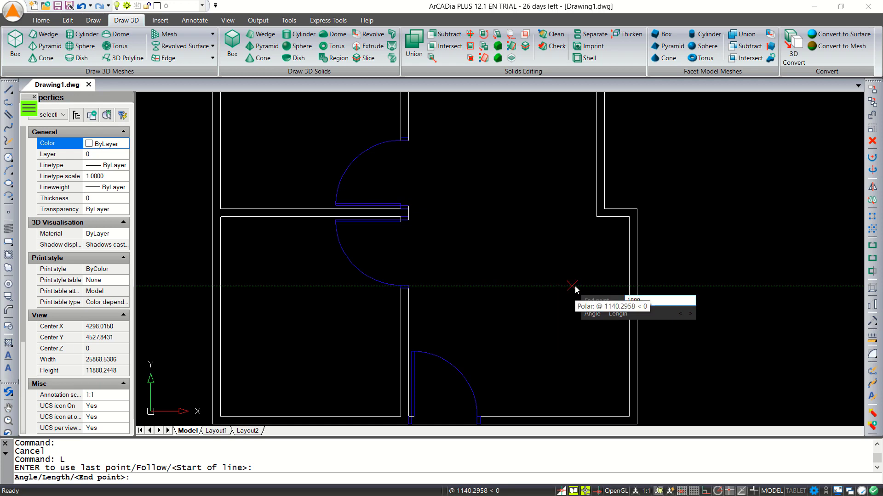
key(Return)
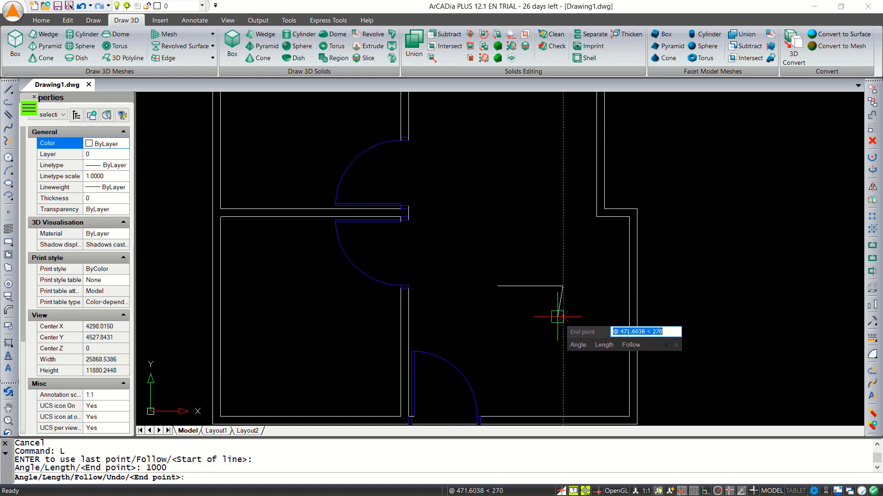
text(1)
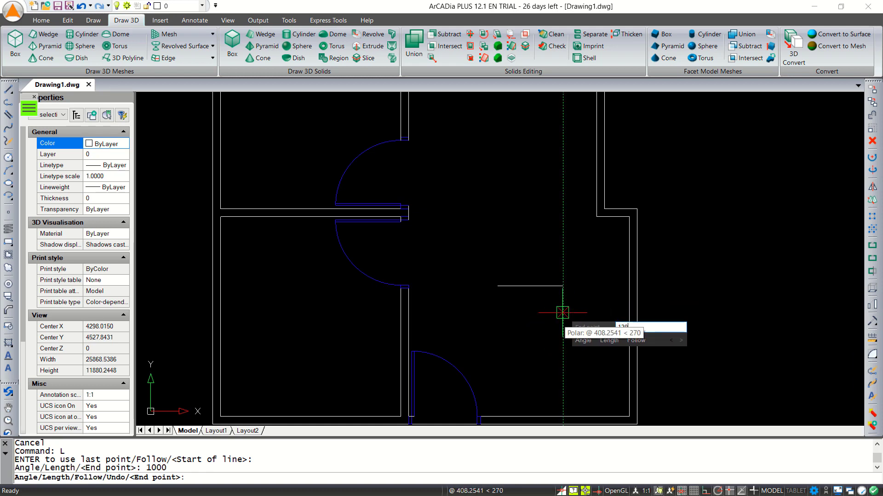
text(20)
key(Return)
text(1)
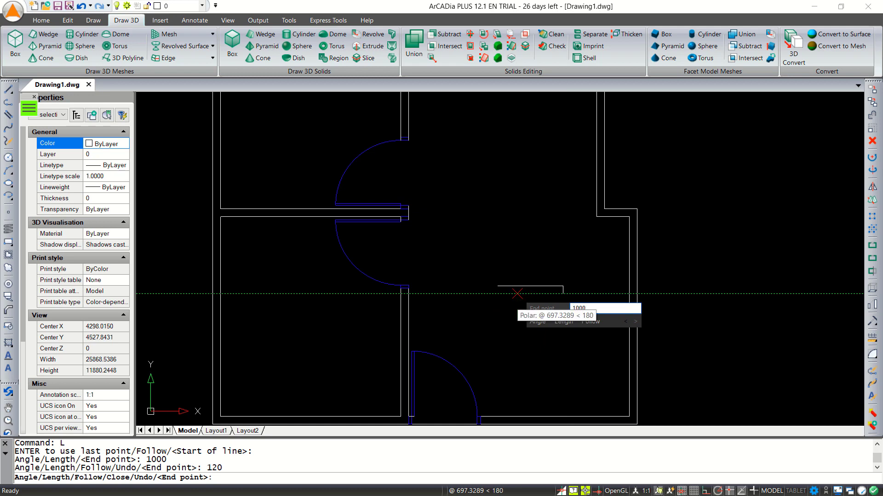
key(Return)
key(Escape)
Step: Copy the rectangle's bottom edge about 35 mm upward inside the rectangle
scroll(521, 288, up, 5)
text(CO)
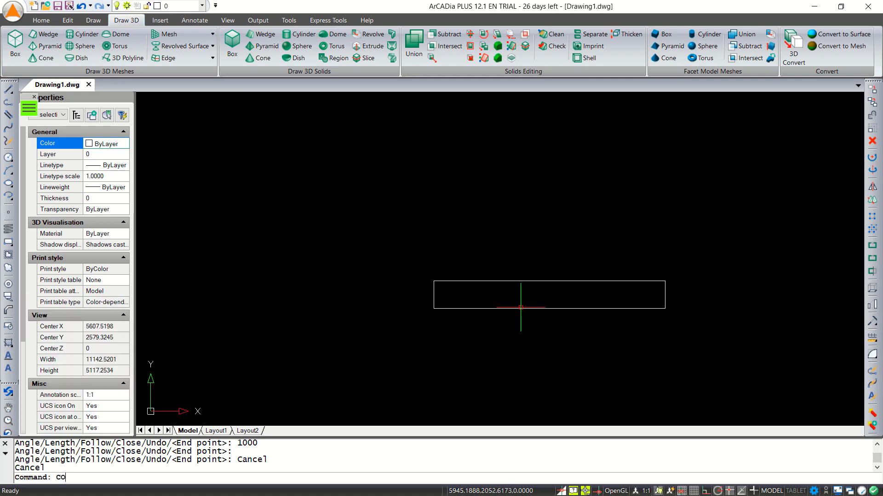
key(Return)
click(528, 307)
key(Return)
click(573, 370)
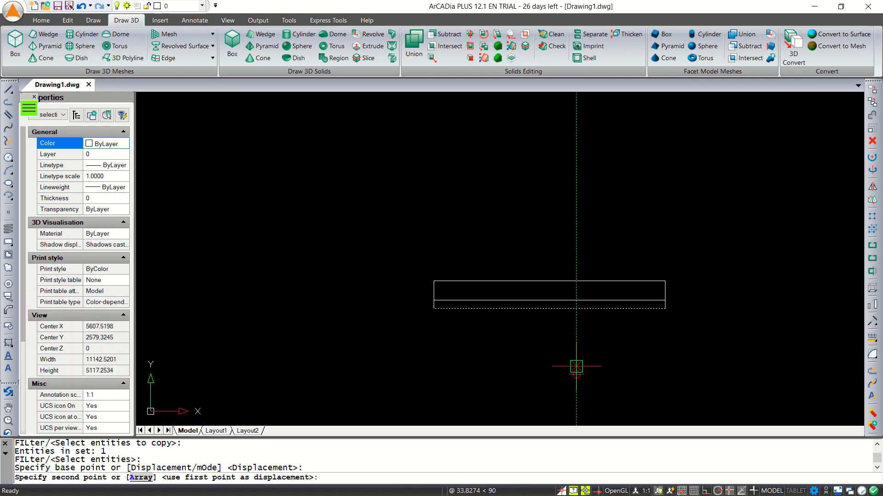
click(574, 368)
key(Return)
Step: Set the color of the rectangle's five lines to Blue
scroll(547, 352, down, 2)
middle_drag(547, 352, 546, 327)
click(657, 248)
click(459, 357)
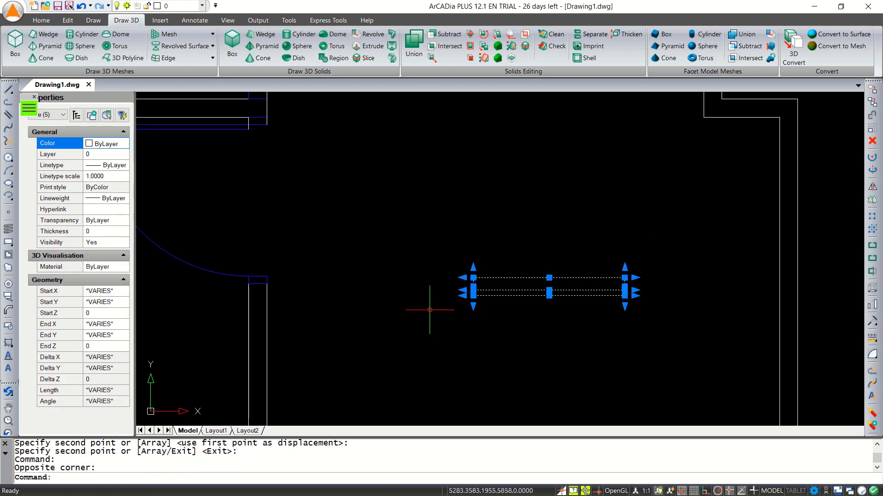
click(104, 146)
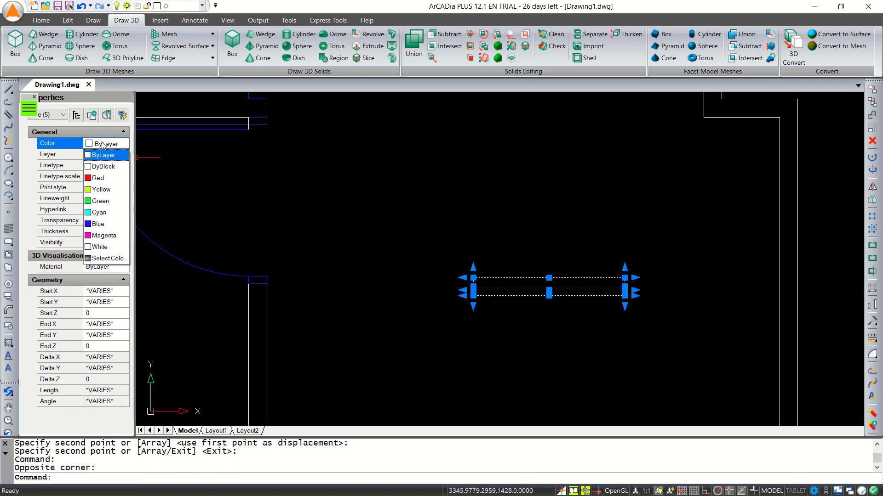
click(105, 221)
key(Escape)
Step: Create a selectable group named "window" from the five blue lines
scroll(526, 345, up, 2)
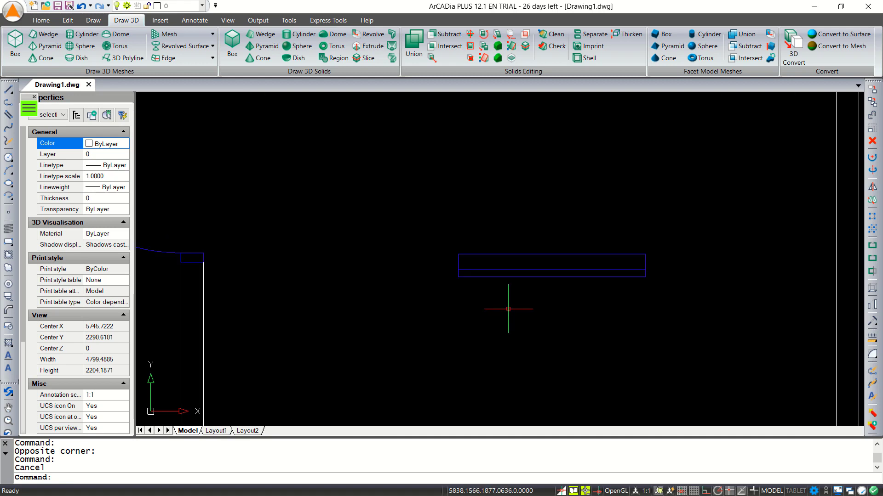
text(group)
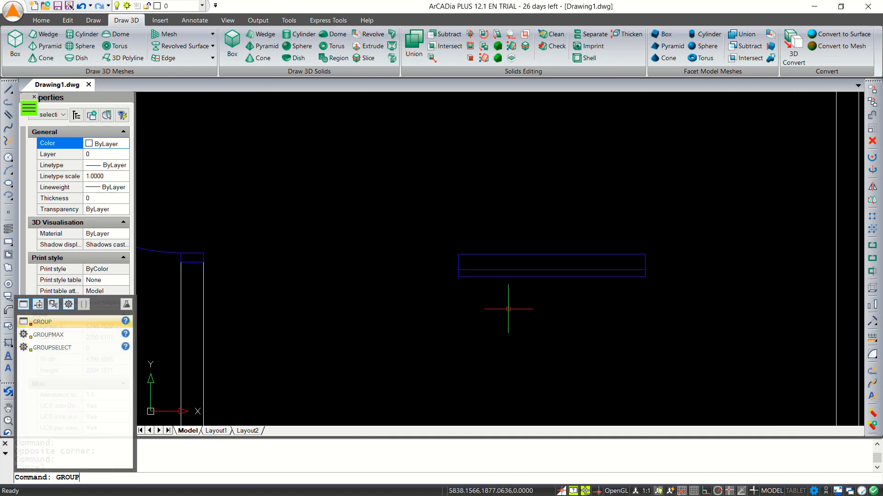
key(Return)
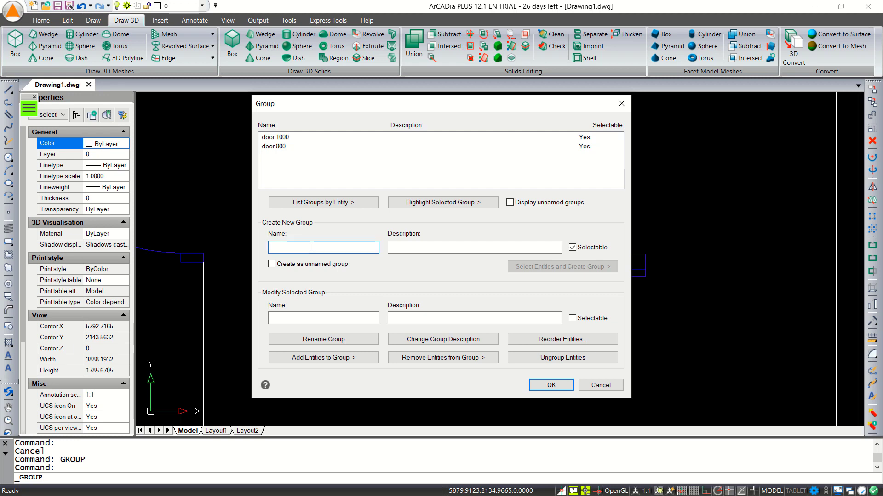
text(window)
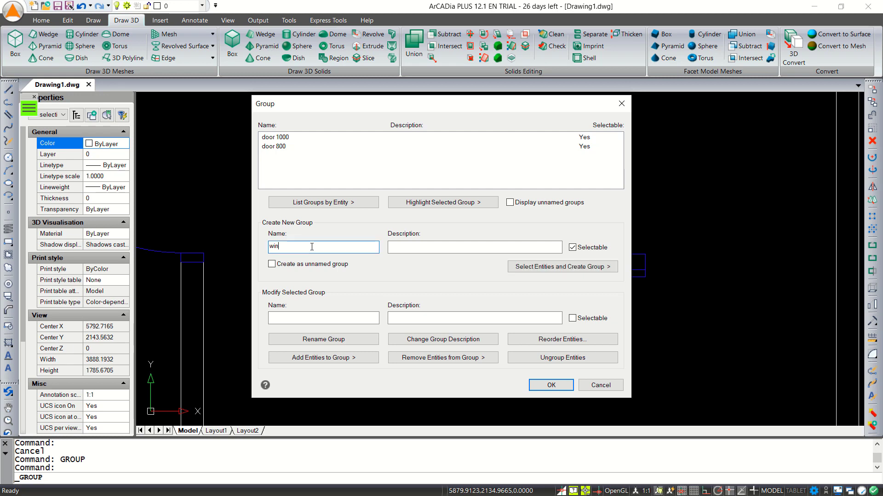
click(552, 267)
click(675, 212)
click(436, 305)
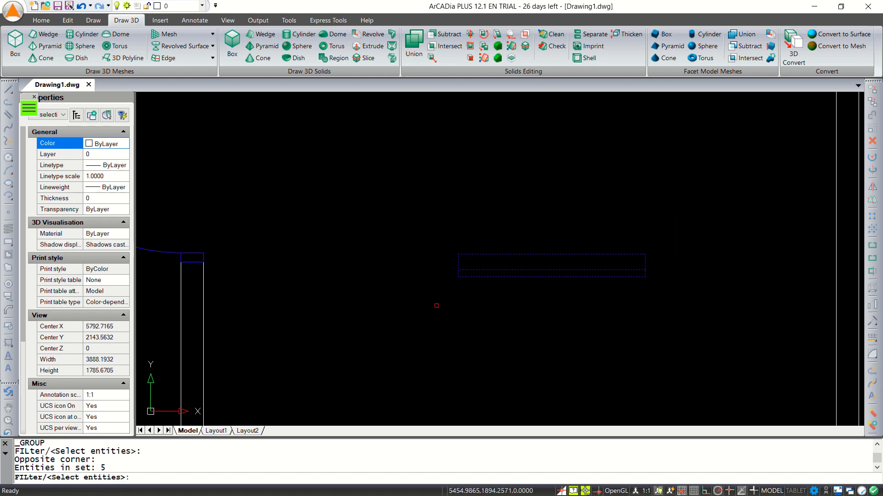
key(Return)
click(551, 387)
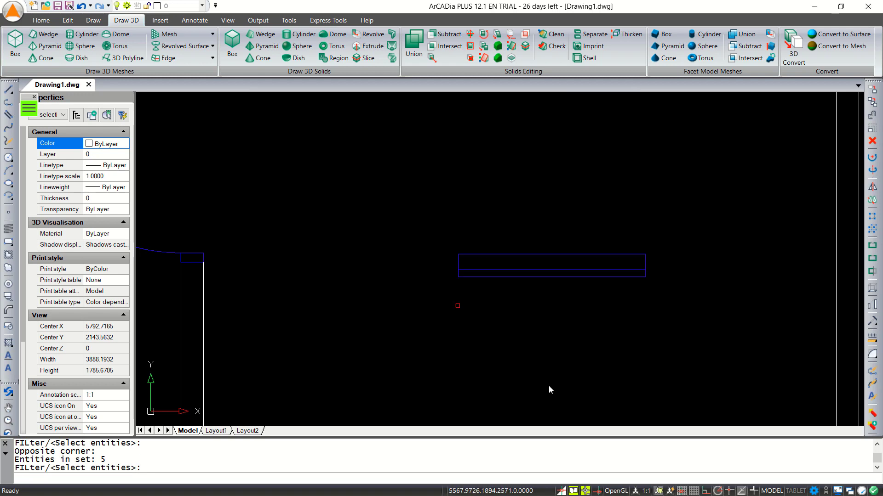
Step: Move the window by its upper edge's midpoint to the midpoint of the lower-right room's bottom inner wall line
scroll(602, 351, up, 5)
text(M)
key(Return)
click(592, 204)
key(Return)
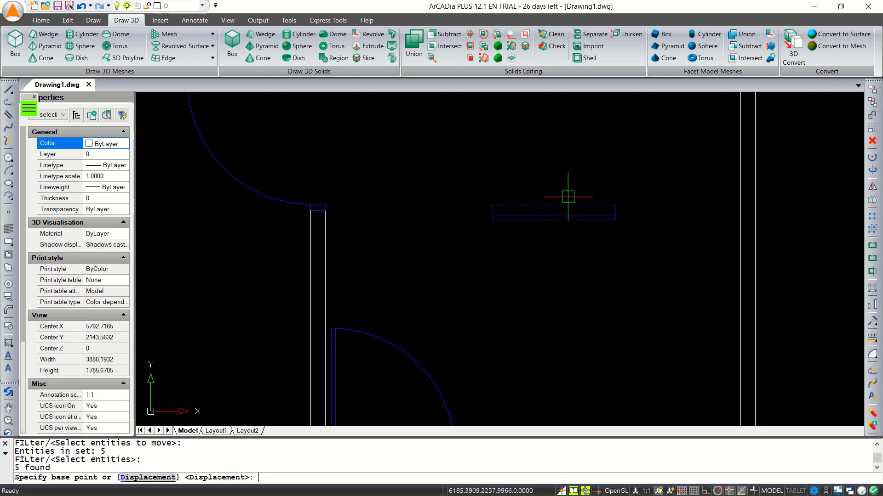
click(554, 206)
scroll(562, 246, down, 3)
scroll(561, 233, up, 3)
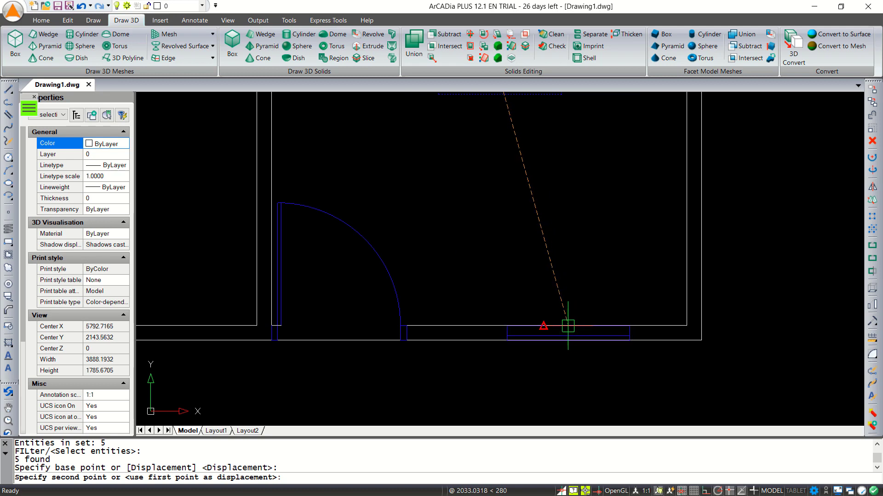
click(543, 326)
Step: Copy the window to the midpoint of the lower-left room's bottom inner wall line, and place another copy loose inside that room
scroll(602, 219, down, 2)
middle_drag(597, 222, 574, 260)
text(co)
key(Return)
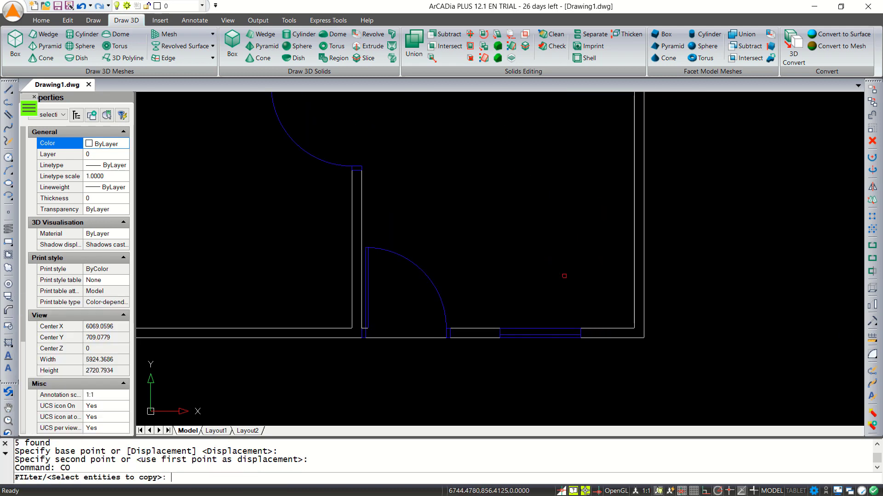
click(537, 335)
key(Return)
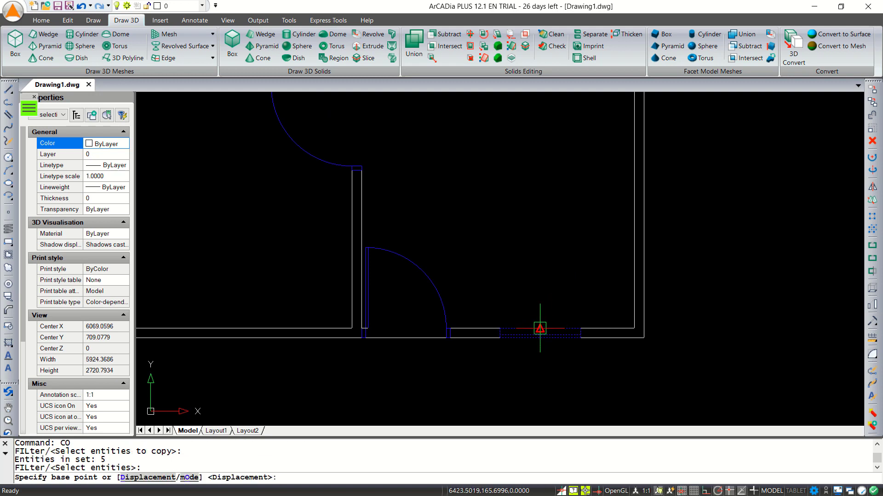
click(540, 328)
scroll(545, 299, down, 2)
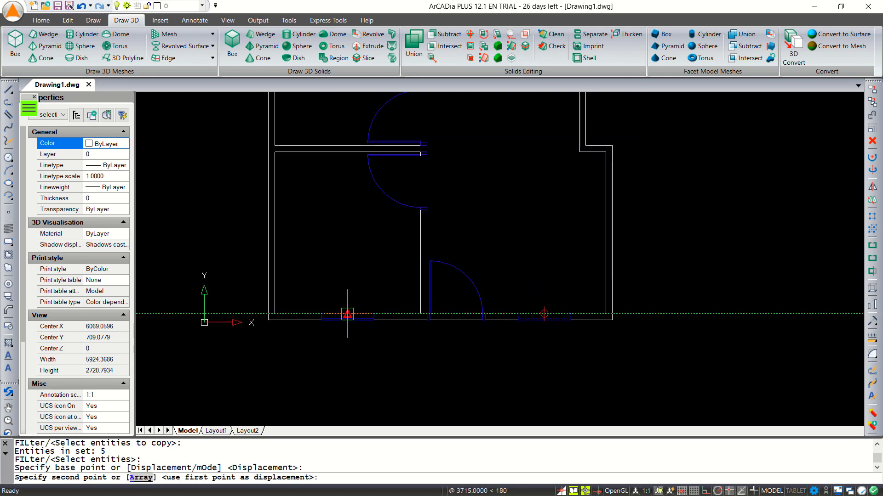
click(347, 314)
middle_drag(323, 231, 457, 299)
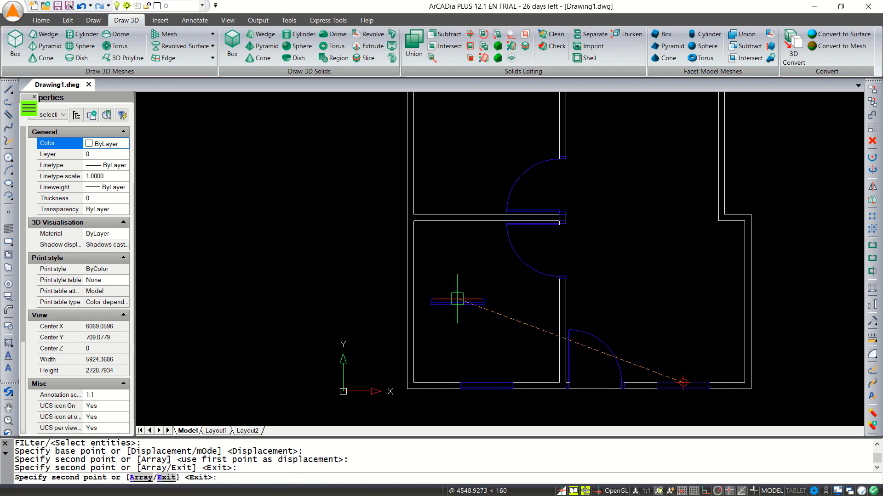
key(Escape)
Step: Rotate the loose window copy in the lower-left room a quarter turn clockwise so it stands vertical
text(RO)
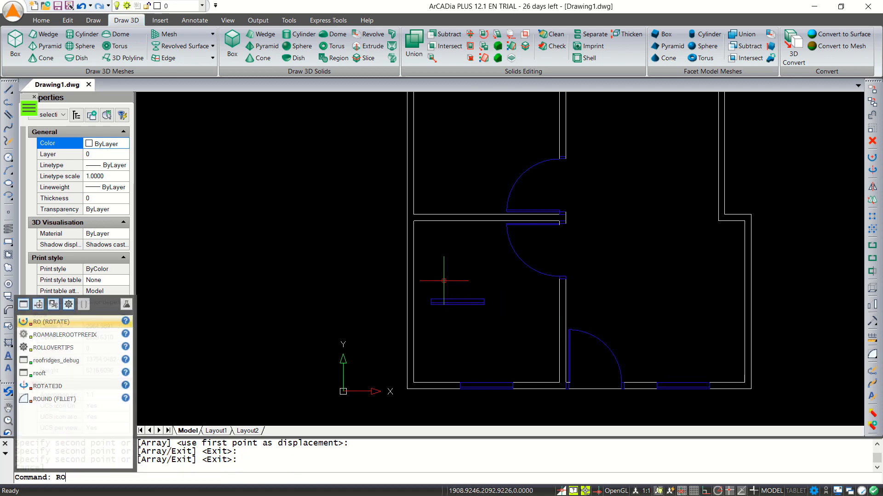
key(Return)
click(488, 277)
click(451, 310)
key(Return)
click(463, 286)
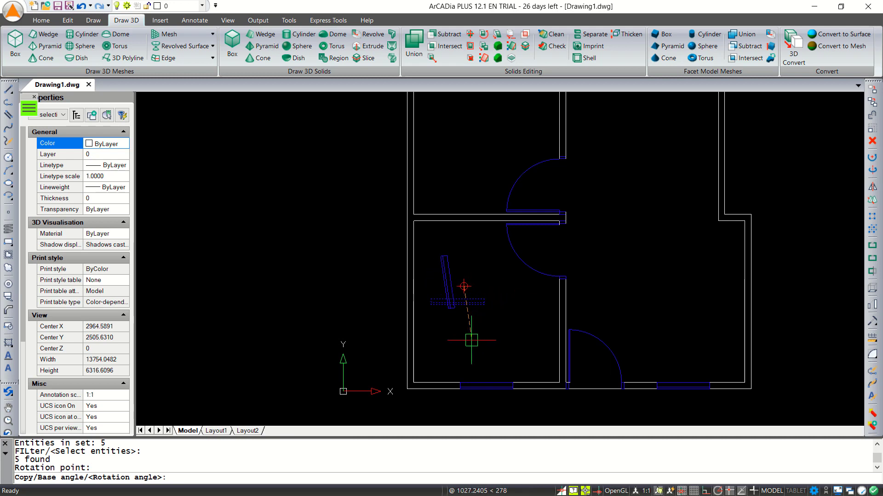
key(Escape)
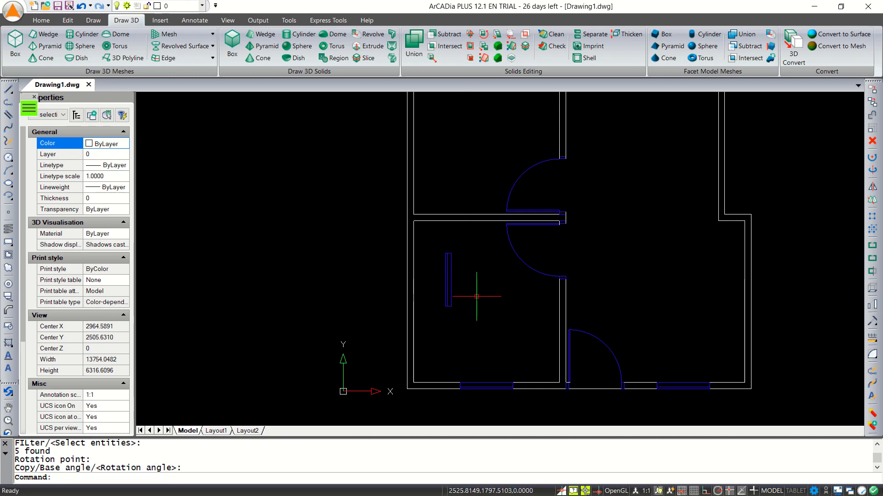
Step: Move the vertical window by its right edge's midpoint to the midpoint of the lower-left room's left inner wall line
text(m)
key(Return)
click(467, 270)
click(437, 307)
key(Return)
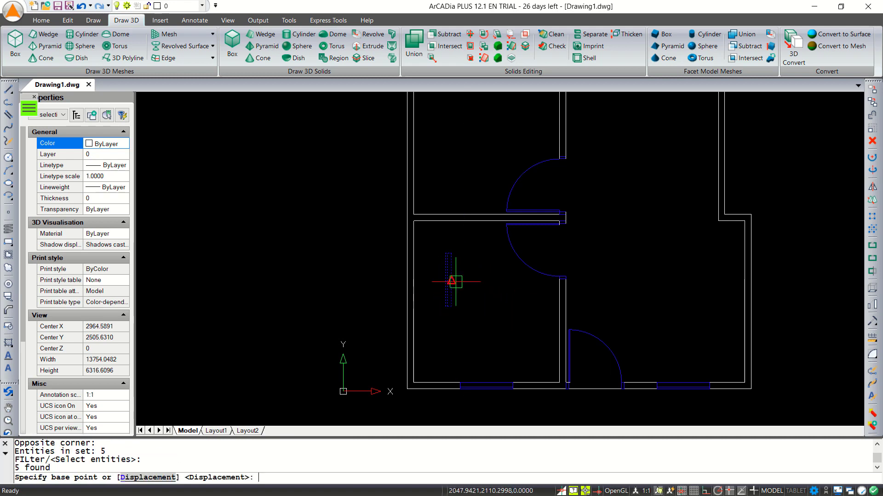
click(452, 280)
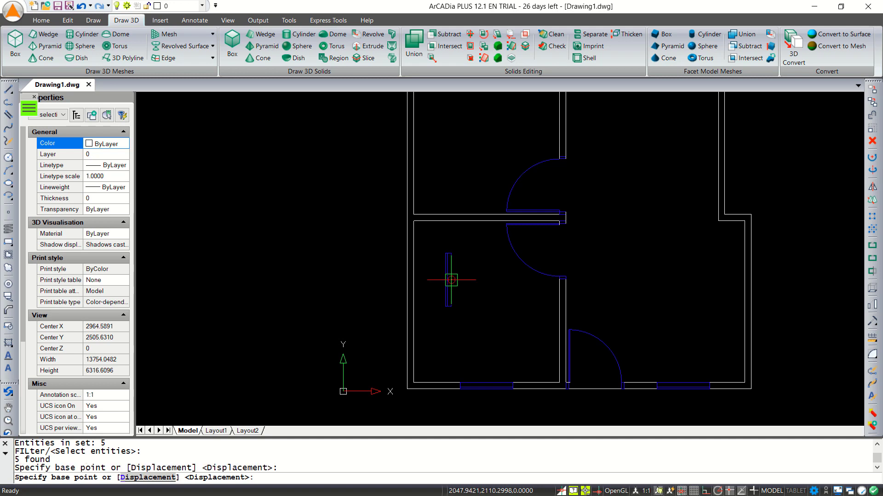
click(414, 307)
Step: Copy the vertical window 3190 mm straight up onto the left outer wall of the middle-left room
scroll(469, 269, down, 1)
middle_drag(469, 270, 471, 306)
text(c)
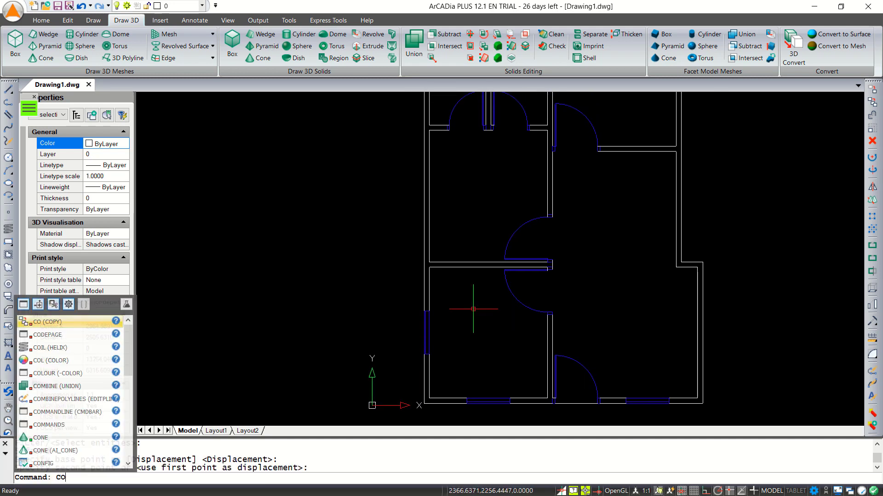
text(o)
key(Return)
key(Return)
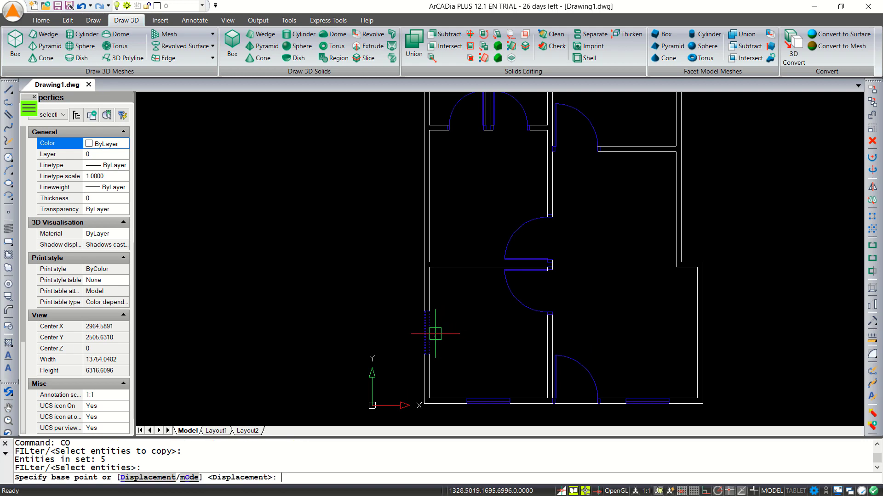
click(429, 333)
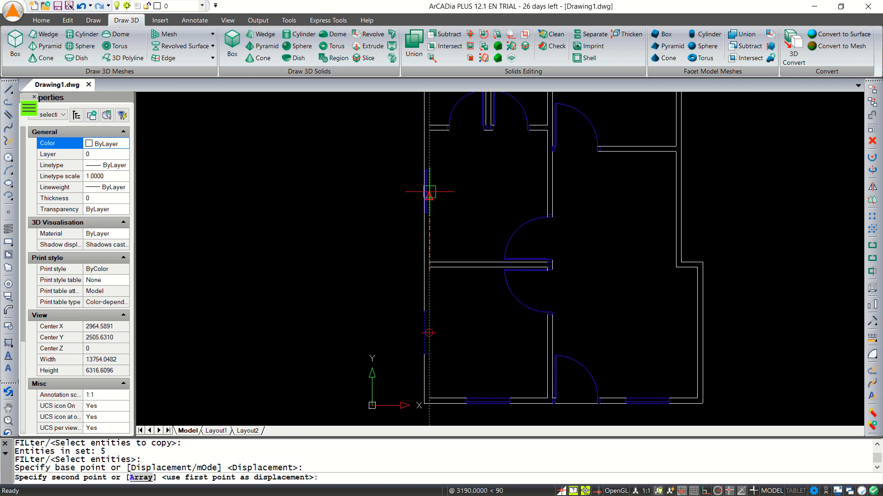
click(430, 199)
Step: Place another copy of the vertical window 6380 mm to the right, on the lower-right room's right outer wall
scroll(500, 239, down, 2)
scroll(547, 282, up, 3)
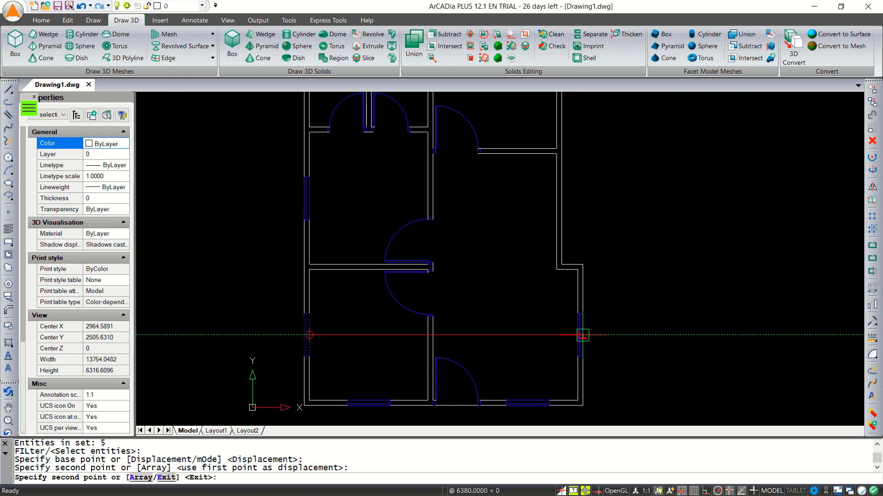
click(582, 337)
key(Escape)
scroll(641, 330, down, 1)
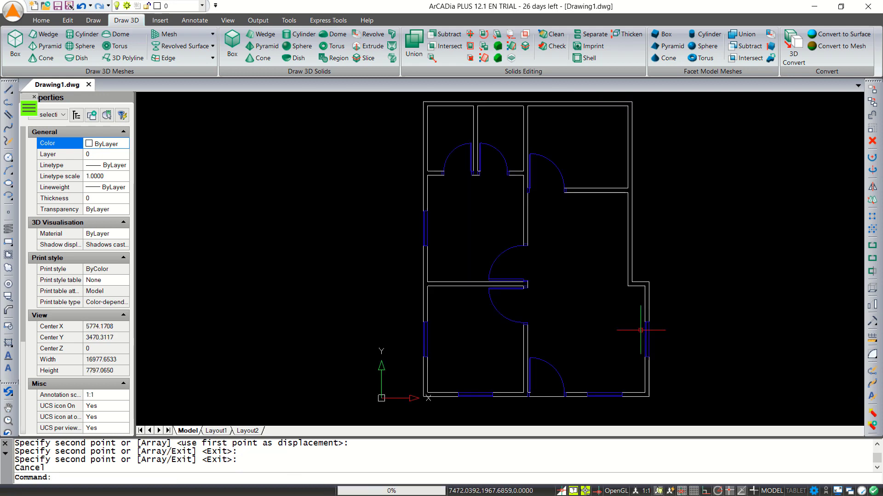
Step: Start a hatch with the ANSI31 pattern, colour Yellow and scale 150
scroll(641, 330, up, 1)
middle_drag(508, 320, 576, 312)
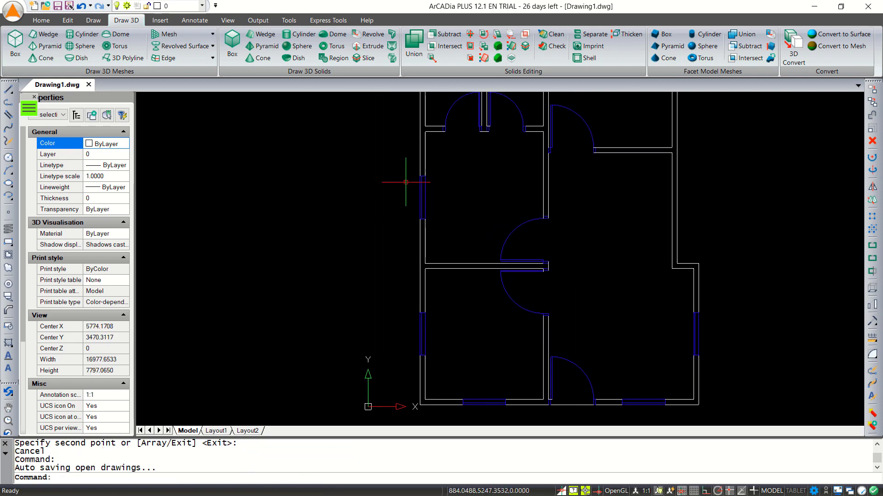
scroll(612, 223, down, 1)
middle_drag(611, 225, 606, 256)
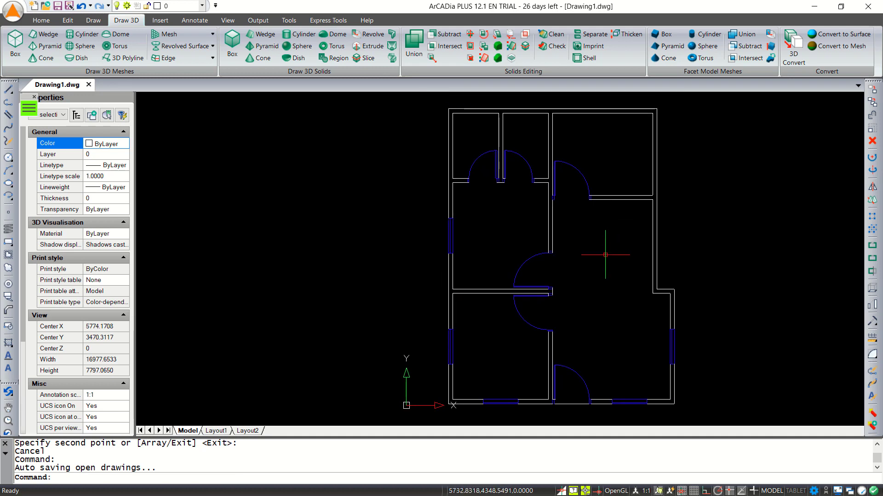
text(h)
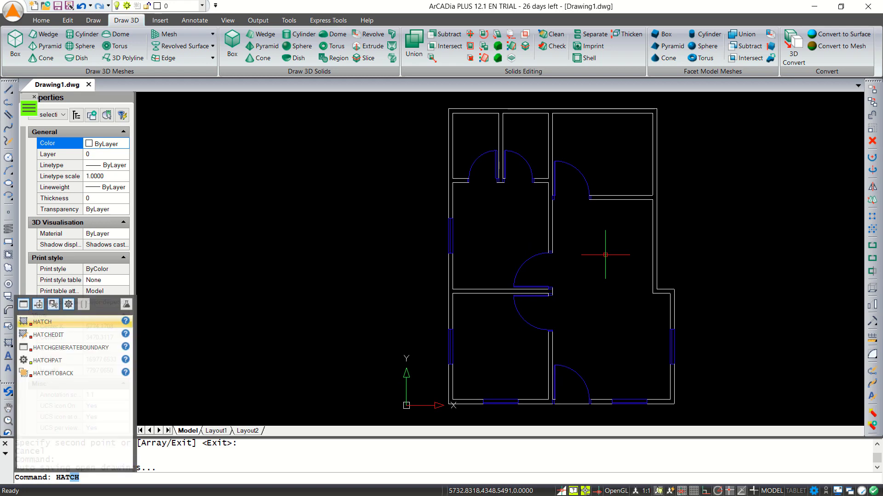
key(Return)
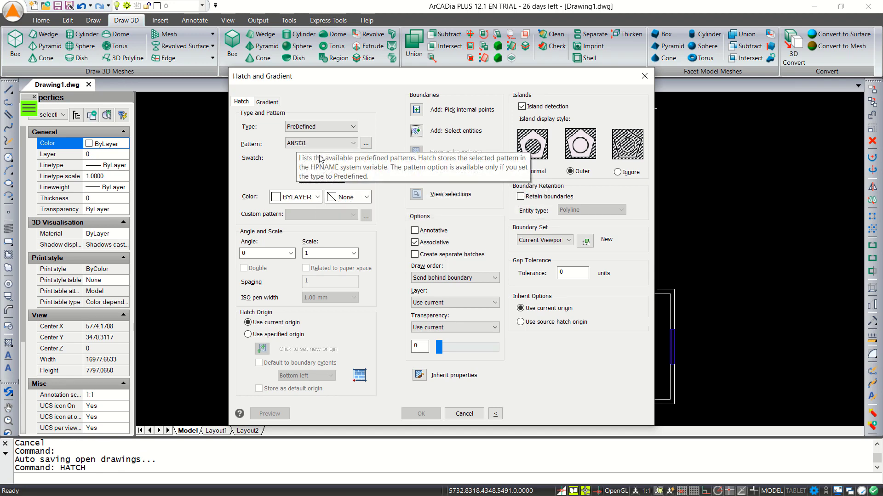
click(317, 197)
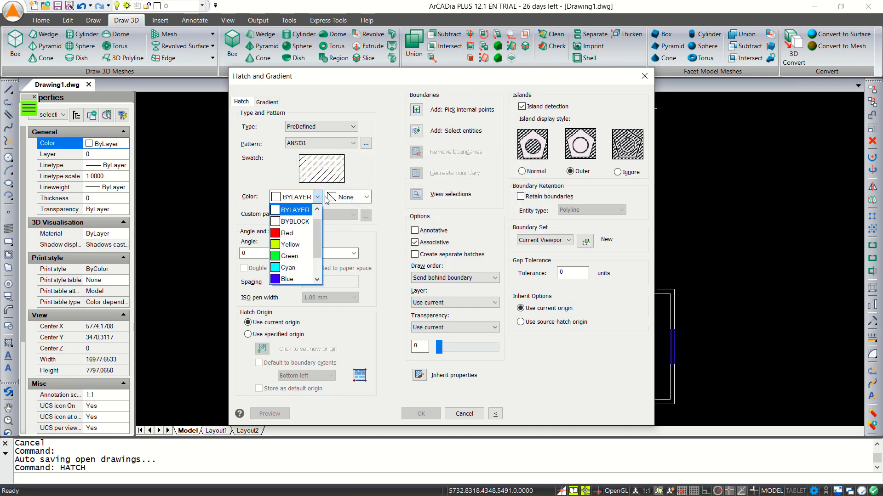
click(288, 245)
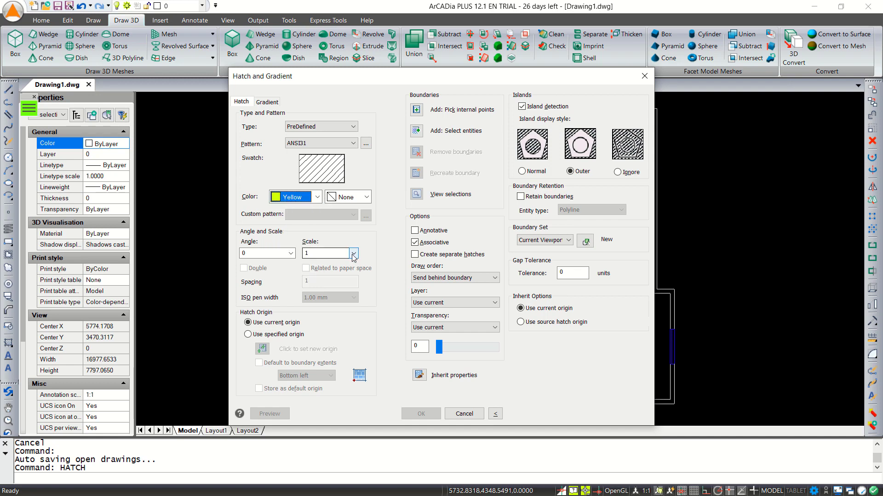
double_click(306, 253)
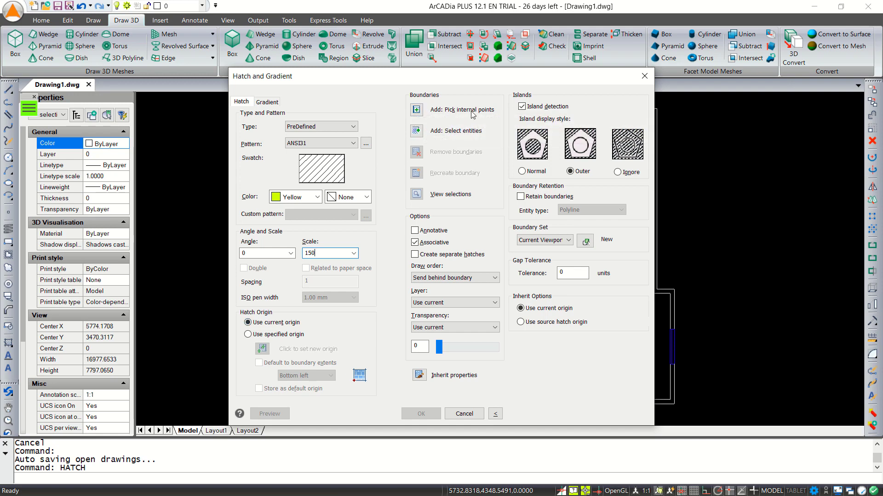
Step: Pick internal points inside every wall section between the doors and windows as hatch boundaries
click(417, 110)
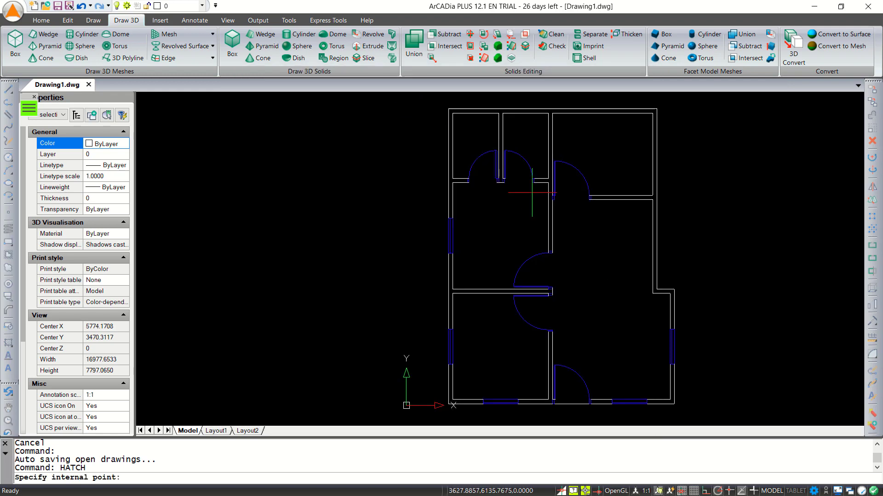
click(550, 218)
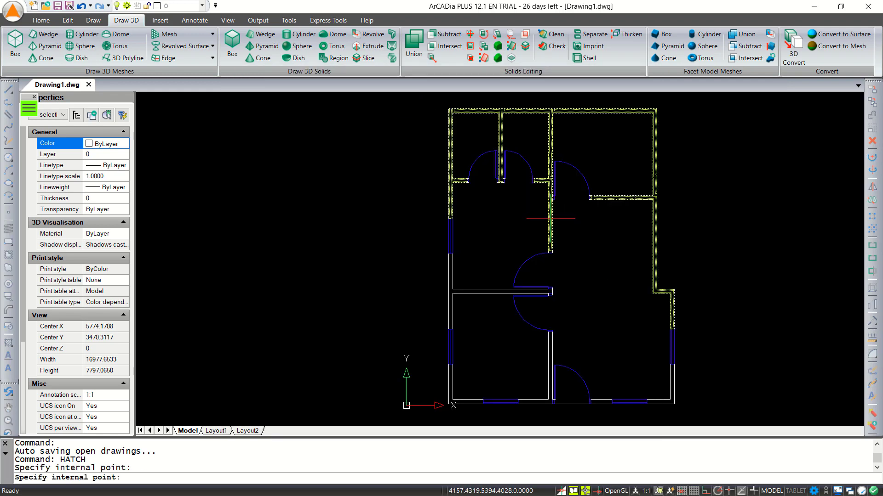
click(471, 291)
click(558, 359)
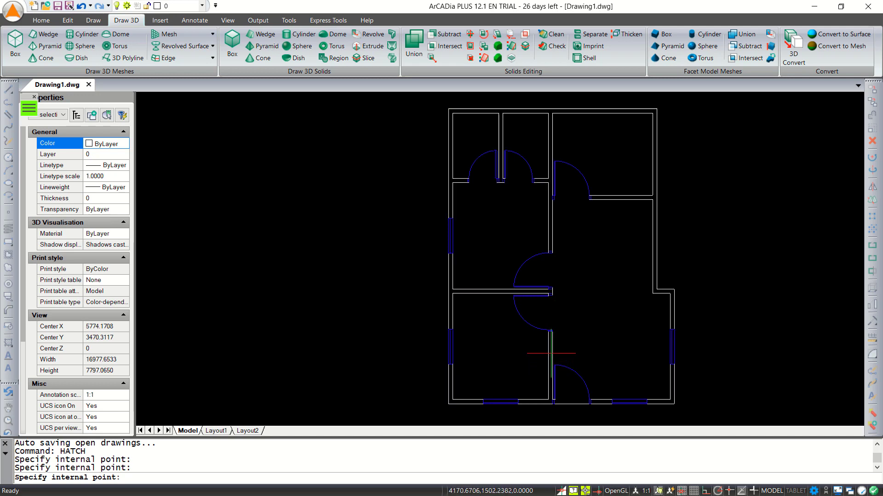
click(601, 402)
click(672, 386)
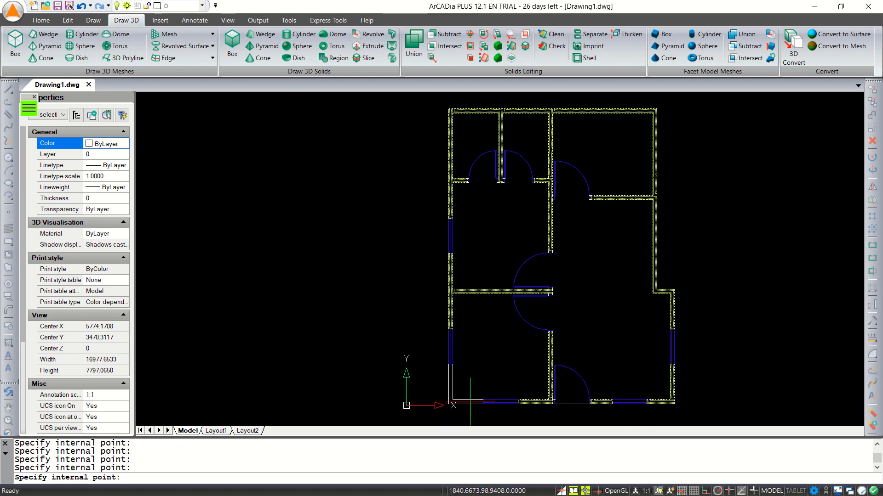
scroll(554, 389, up, 3)
scroll(553, 389, up, 3)
scroll(552, 371, down, 5)
scroll(550, 373, up, 1)
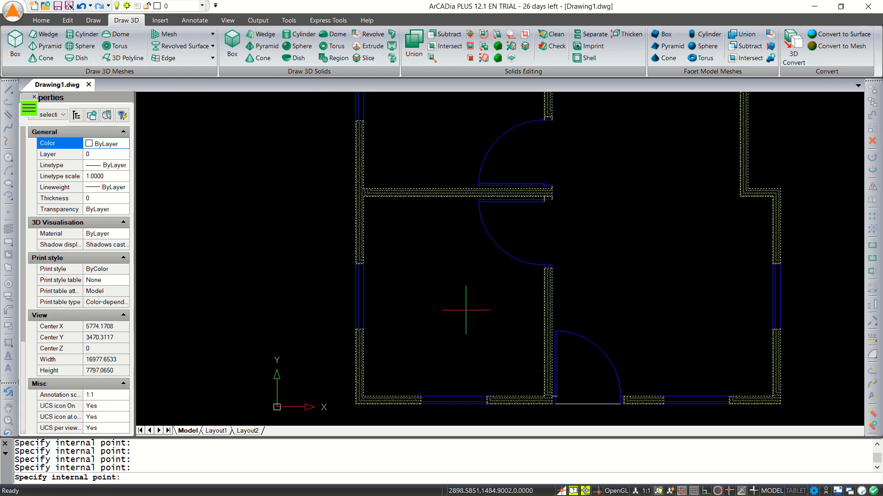
Step: Set the wall hatch scale to 300, preview the pattern and accept the hatch
key(Return)
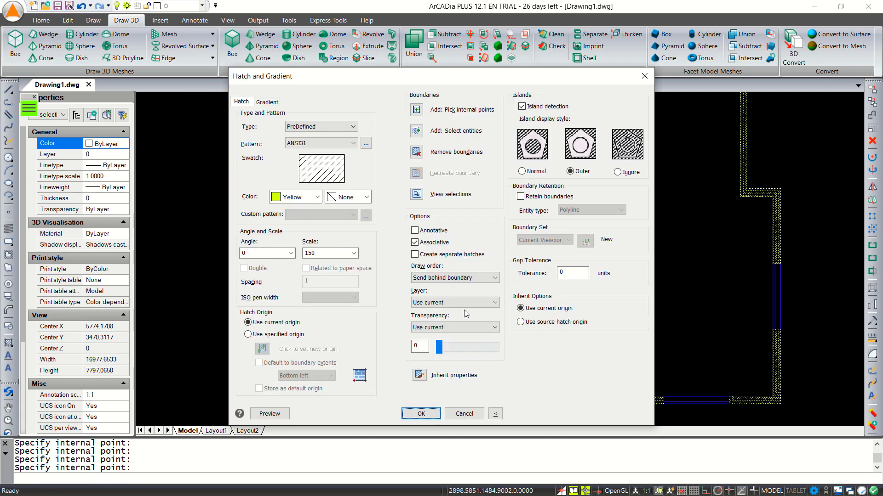
drag(329, 253, 302, 256)
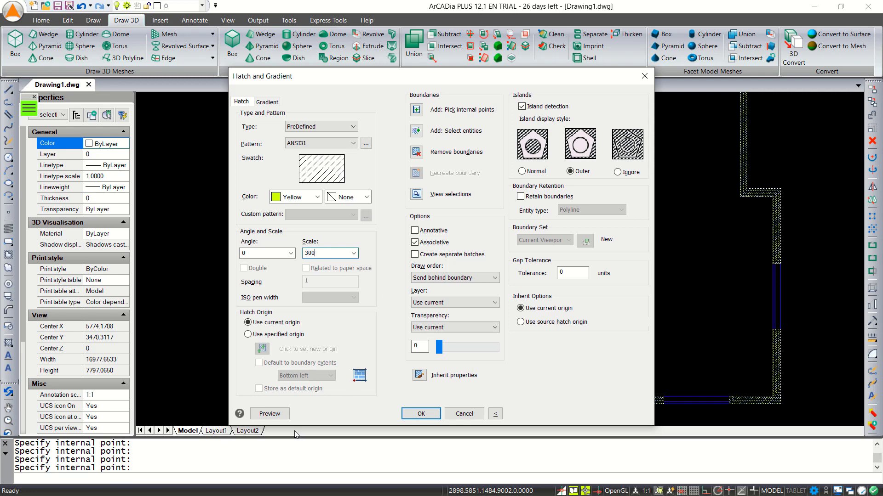
click(270, 413)
scroll(557, 368, up, 5)
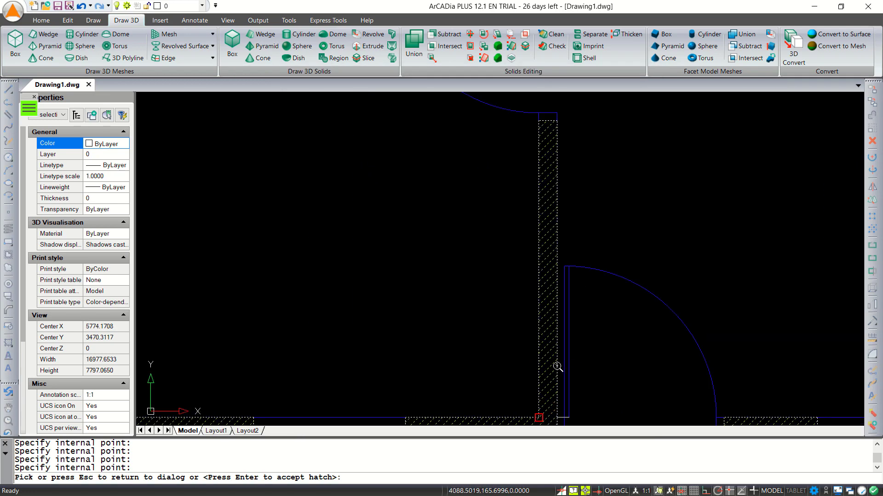
scroll(552, 299, down, 6)
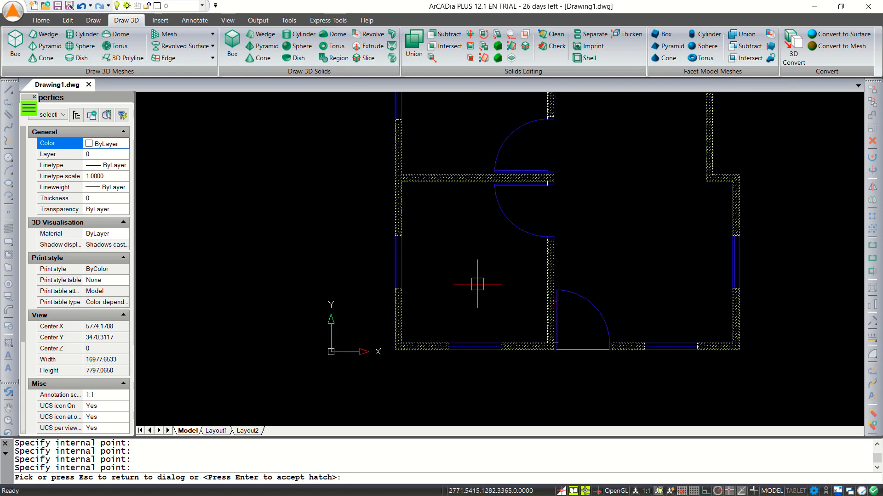
key(Return)
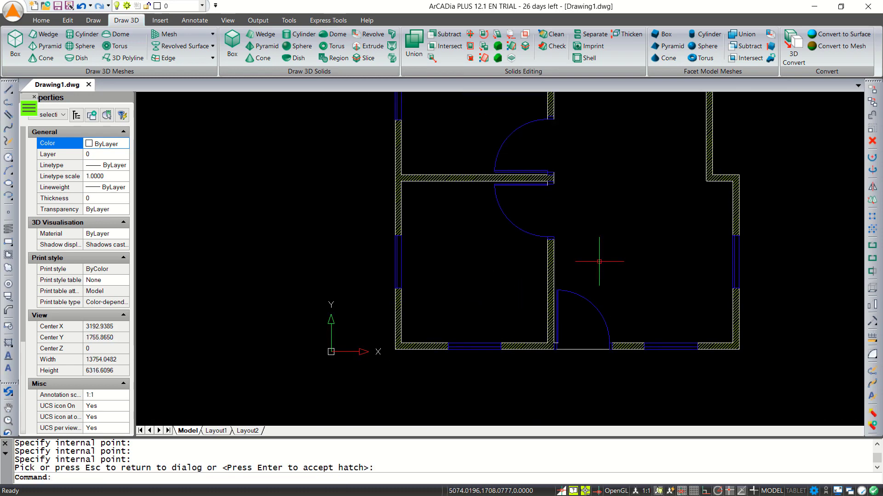
Step: Define a multiline text block in the middle of the lower-right room and set its text height to 150
scroll(597, 250, down, 3)
middle_drag(609, 242, 580, 331)
scroll(559, 256, up, 5)
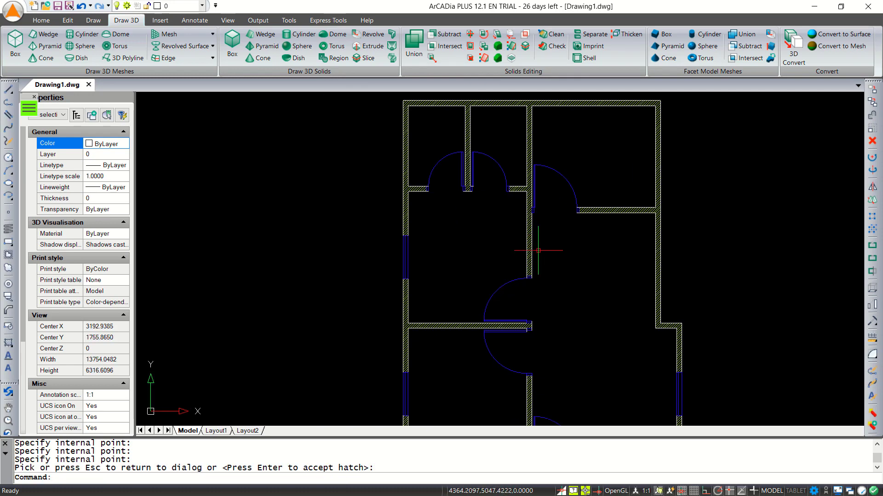
scroll(585, 319, down, 4)
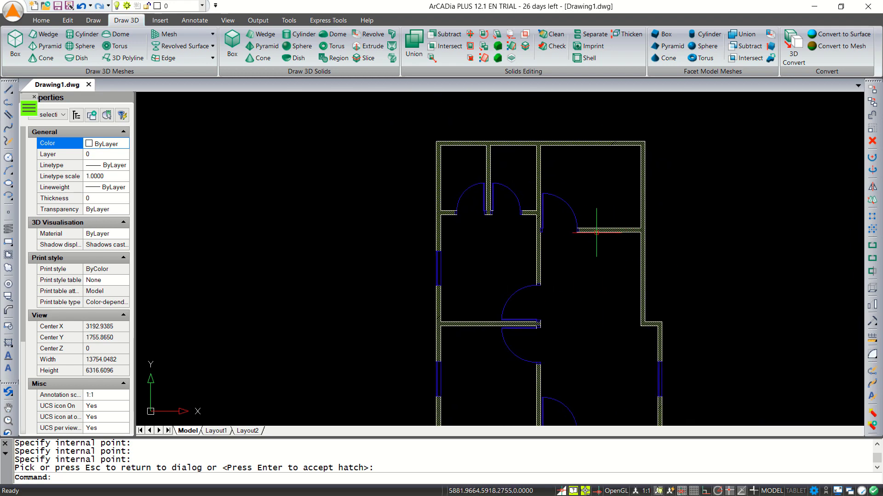
middle_drag(614, 317, 603, 290)
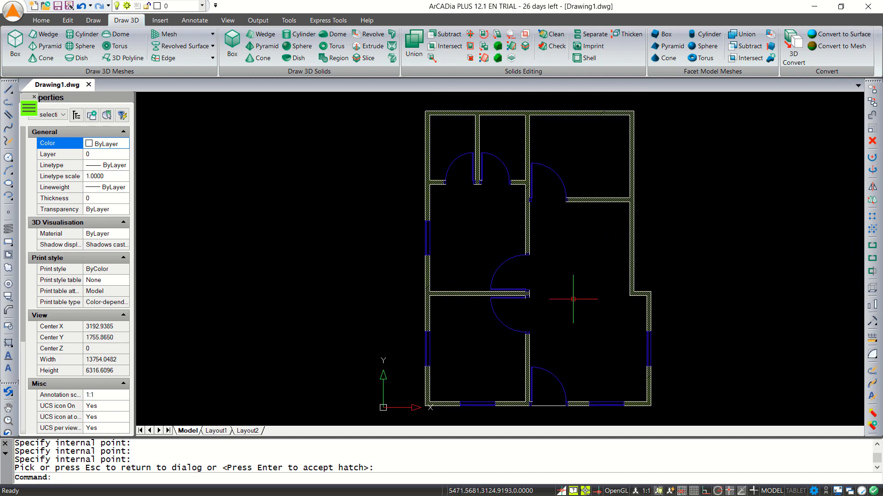
text(MTEXT)
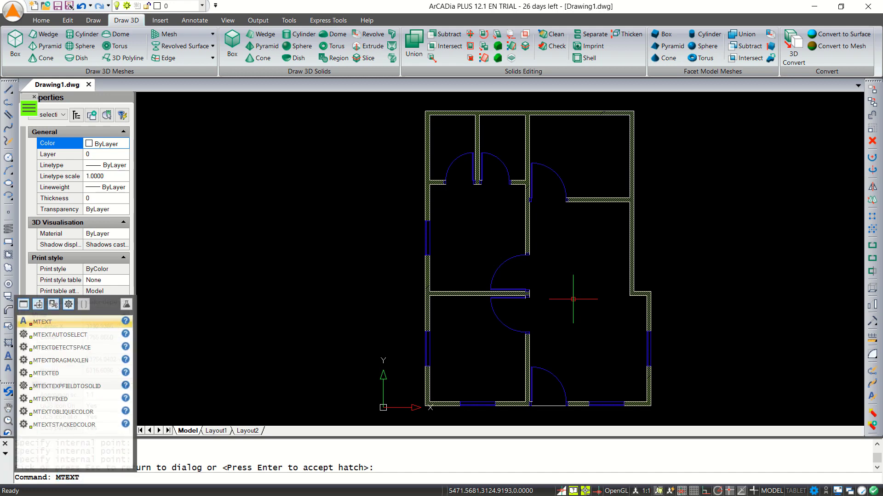
key(Return)
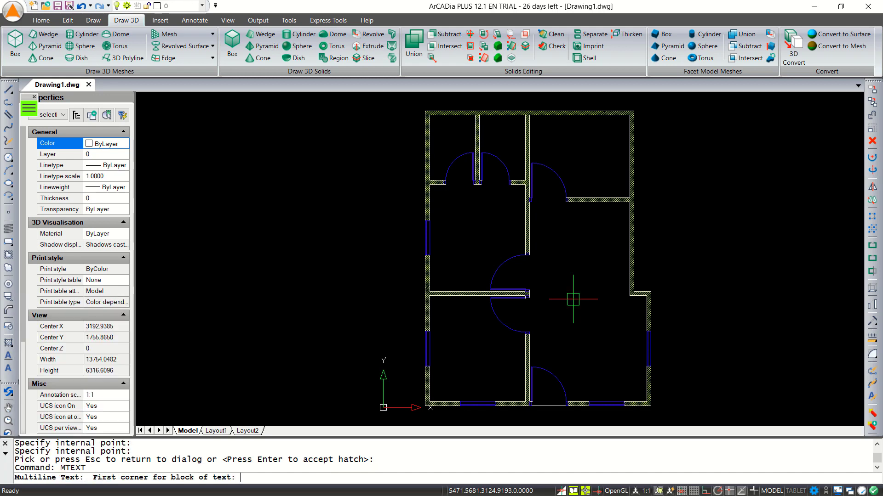
click(567, 332)
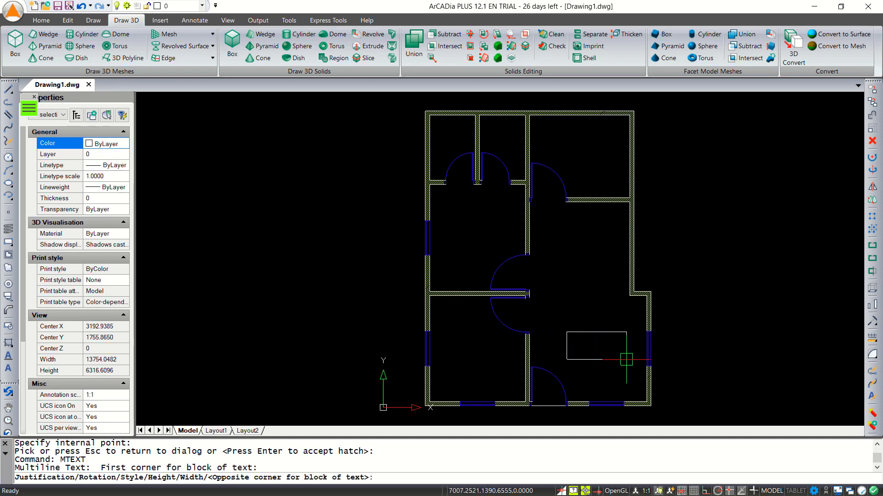
click(626, 360)
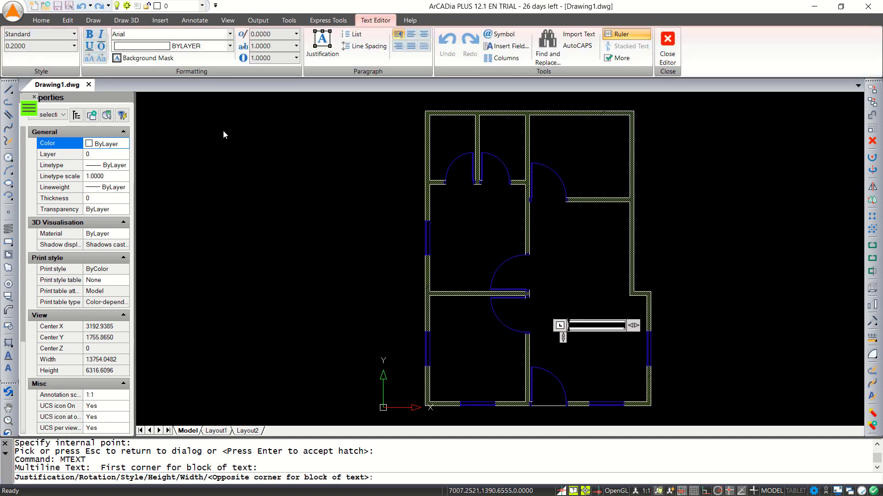
click(48, 46)
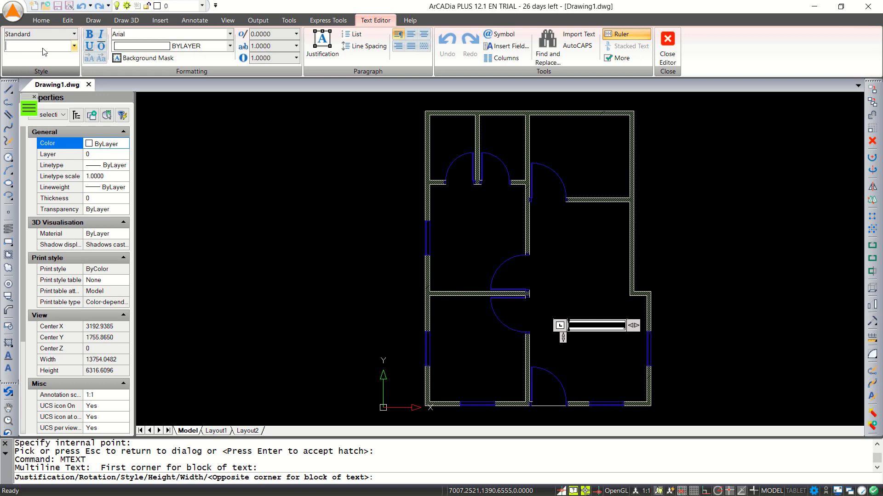
key(Return)
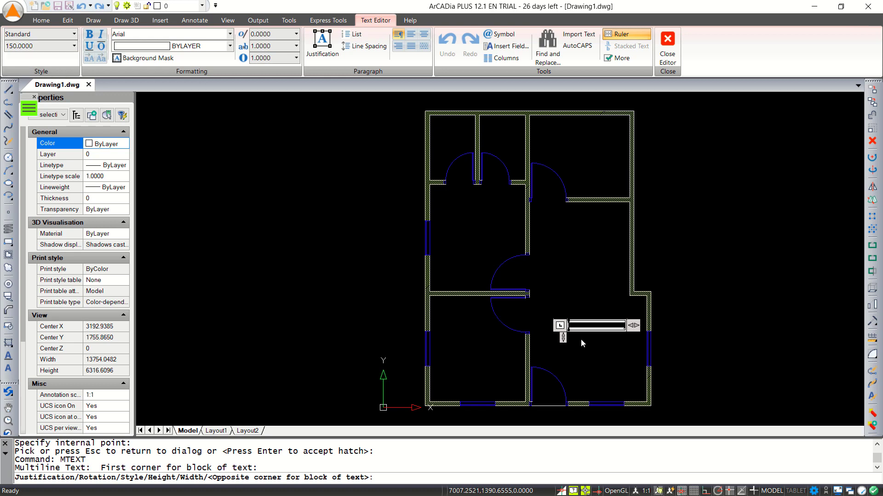
Step: Enter ROOM 1 as the room label and finish the text
key(Return)
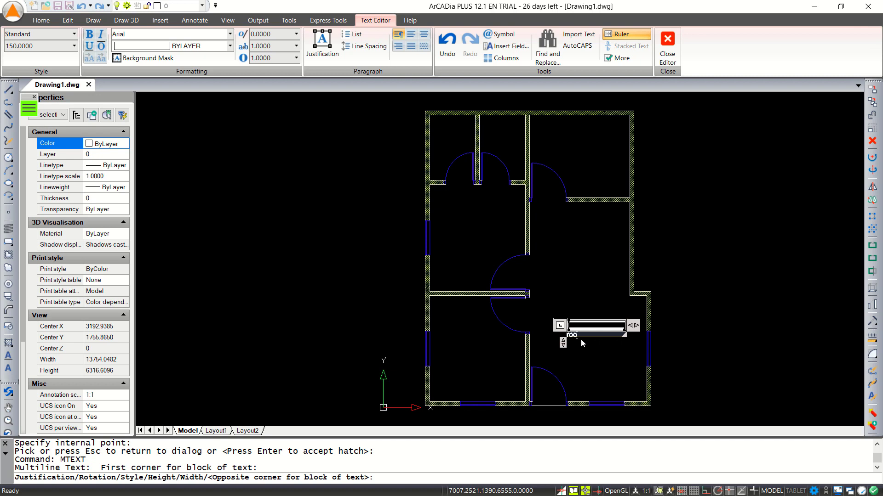
key(BackSpace)
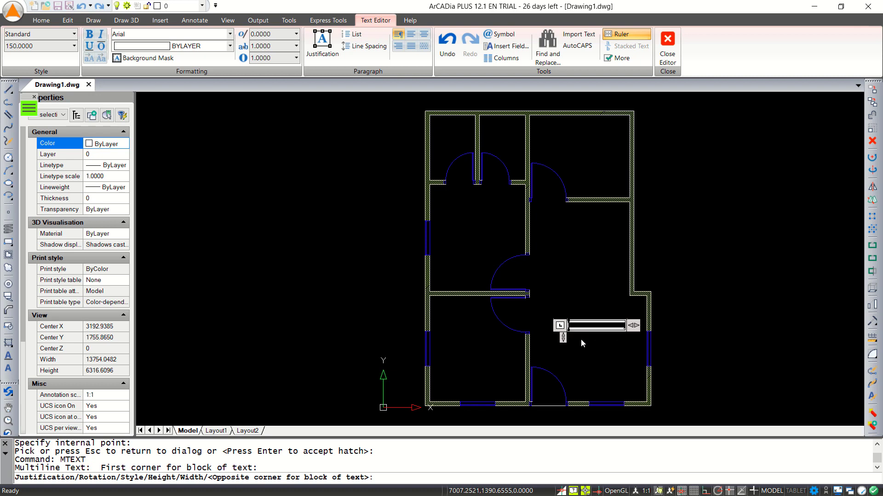
key(Return)
click(696, 326)
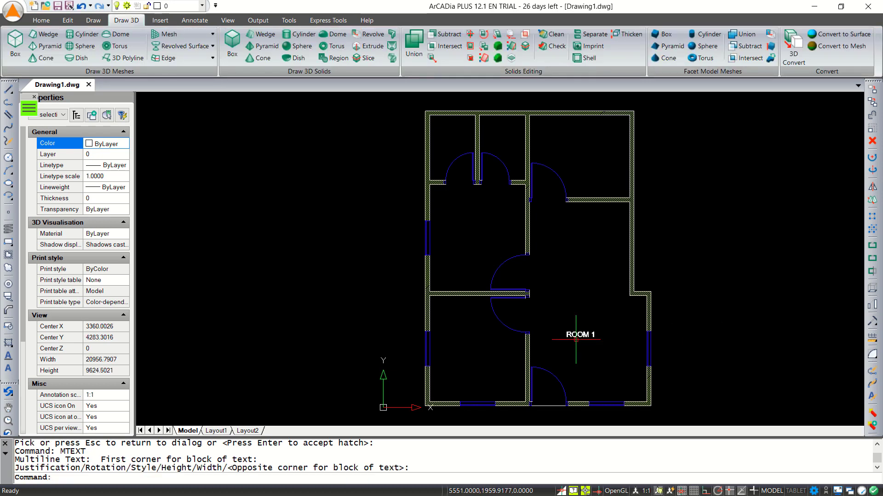
Step: Move the ROOM 1 label slightly to the right within the lower-right room
middle_drag(586, 356, 572, 346)
text(m)
key(Return)
click(565, 325)
key(Return)
click(691, 355)
click(702, 354)
Step: Move the ROOM 1 label about 318 mm straight down within the lower-right room
key(Return)
click(578, 325)
key(Return)
click(711, 302)
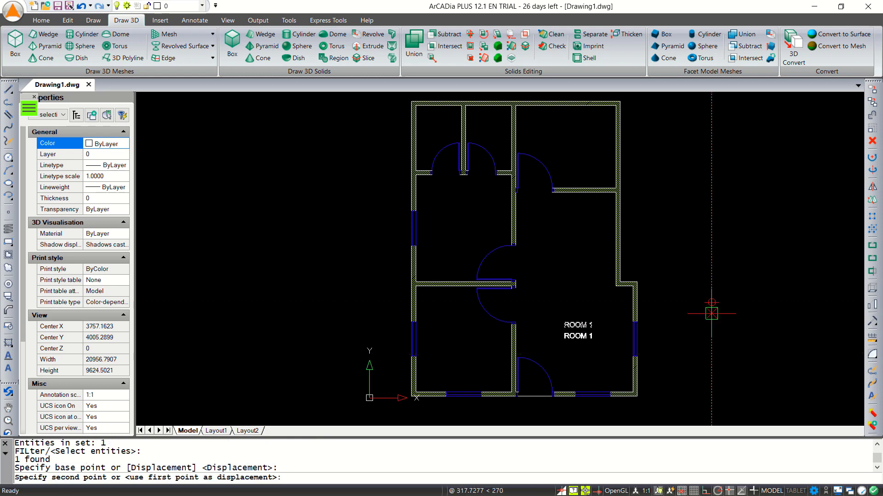
click(711, 314)
Step: Copy the ROOM 1 label once into each of the other six rooms of the floor plan
text(CO)
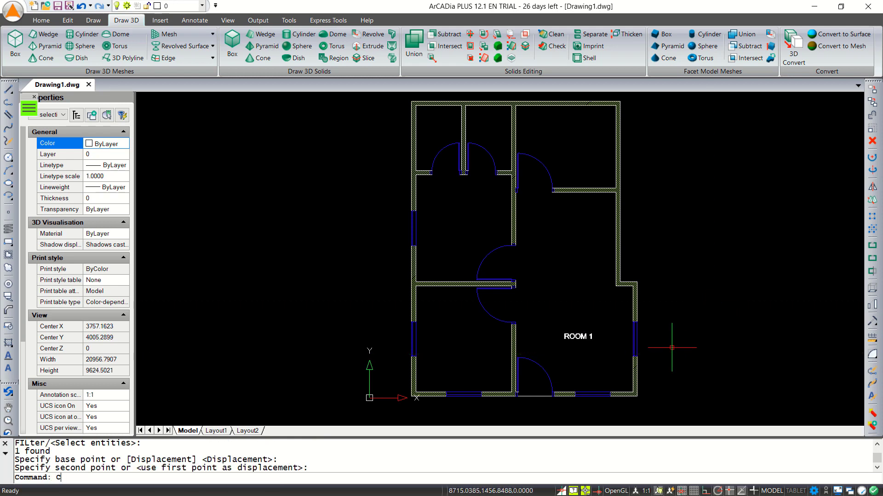
key(Return)
click(575, 337)
key(Return)
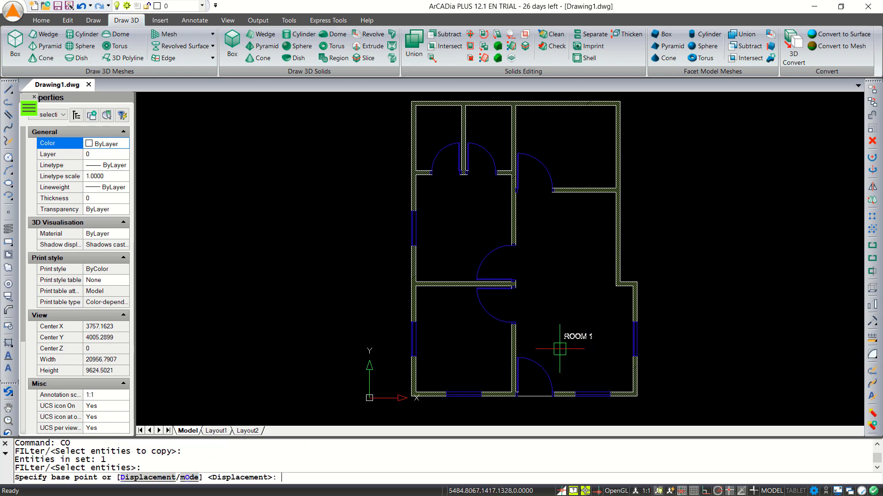
click(559, 349)
click(547, 252)
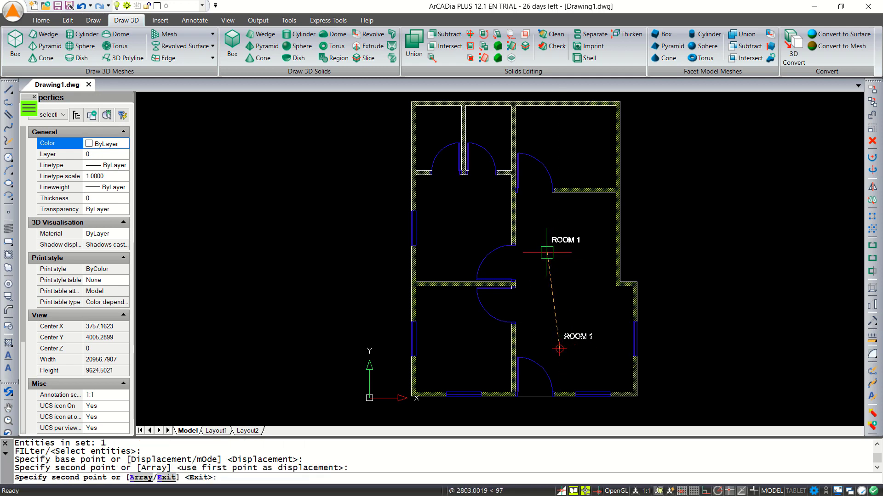
click(549, 155)
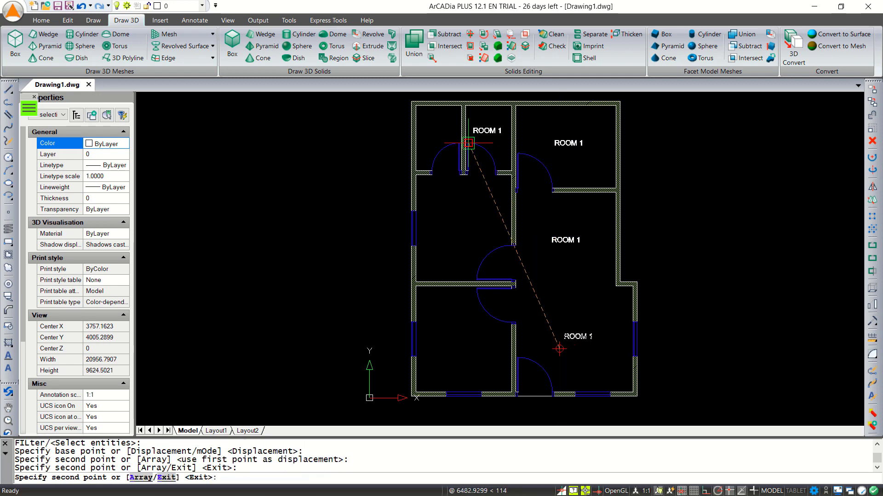
click(468, 143)
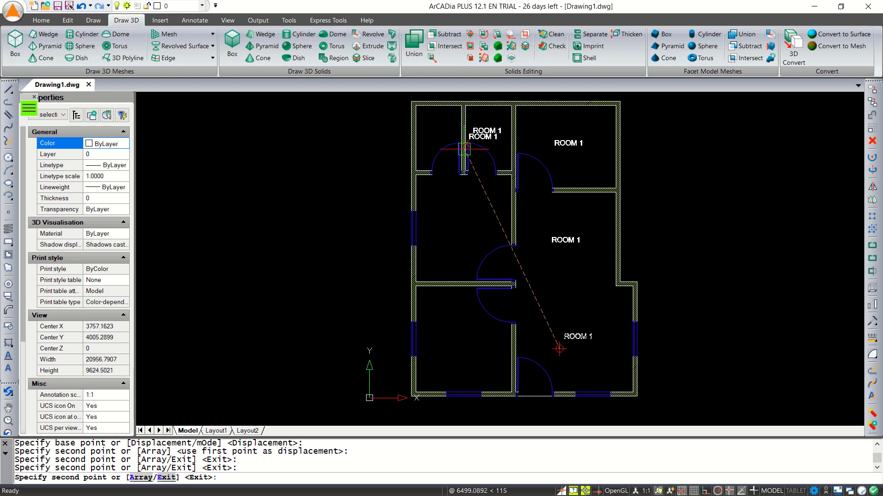
click(422, 143)
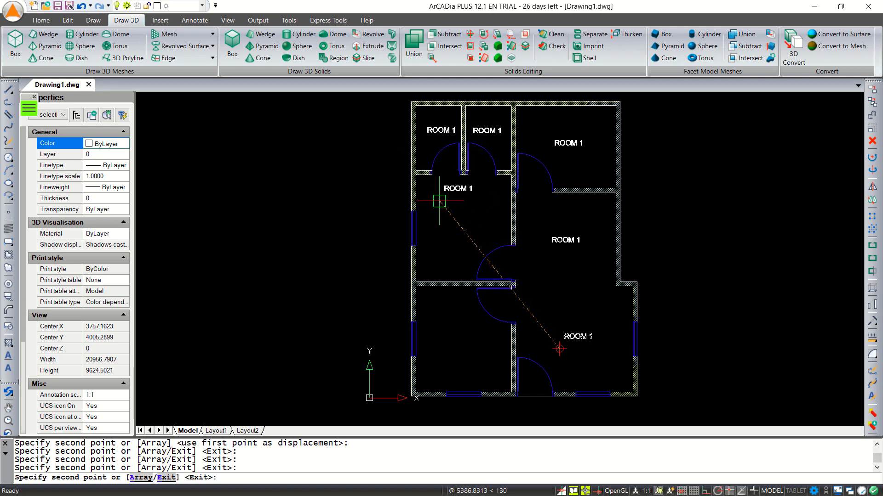
click(446, 237)
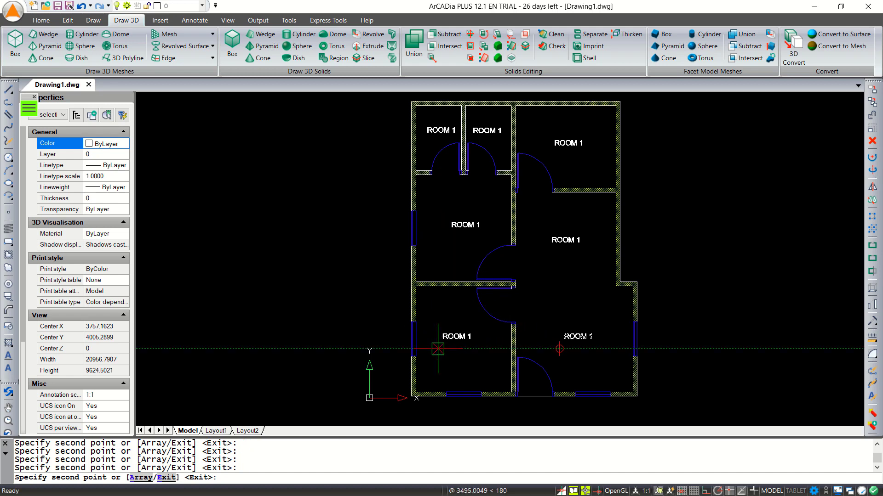
click(448, 349)
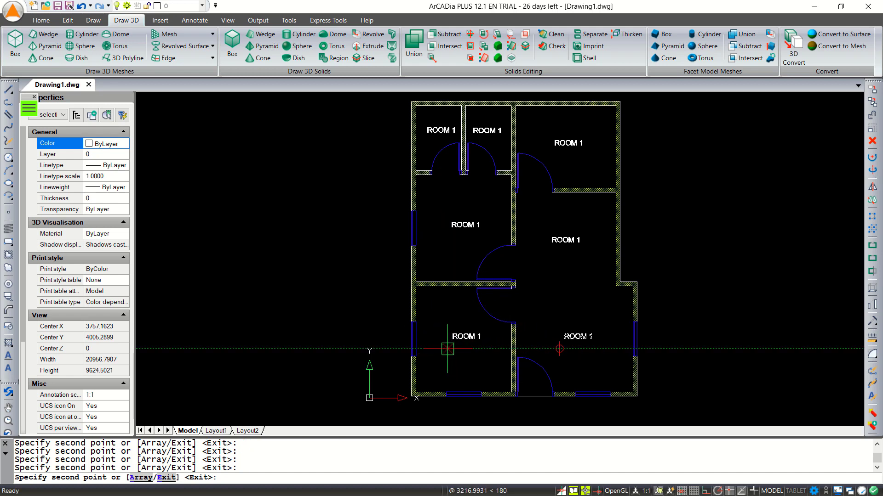
key(Return)
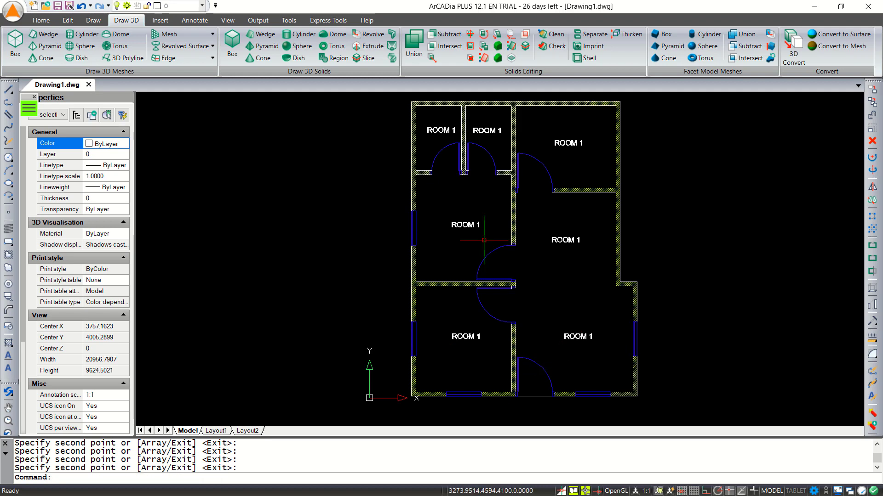
Step: Change the label in the middle-left room to ROOM 2
double_click(464, 225)
scroll(480, 211, up, 3)
scroll(480, 228, up, 1)
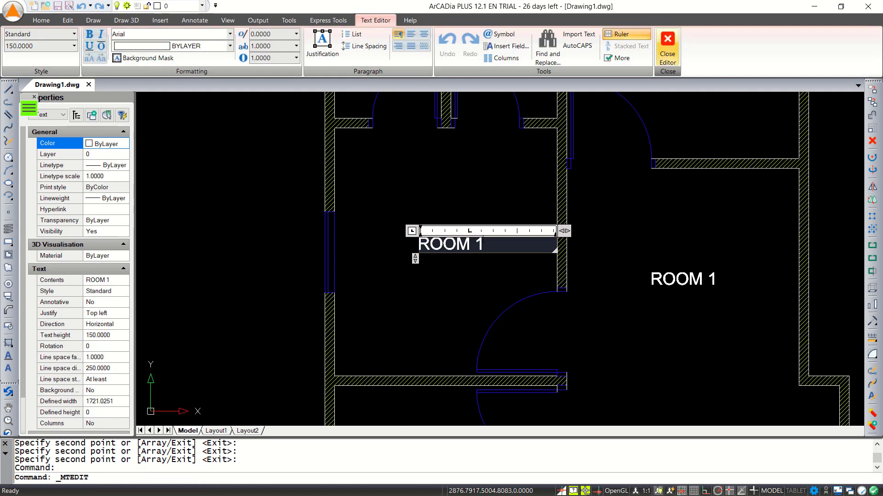
text(2)
click(630, 227)
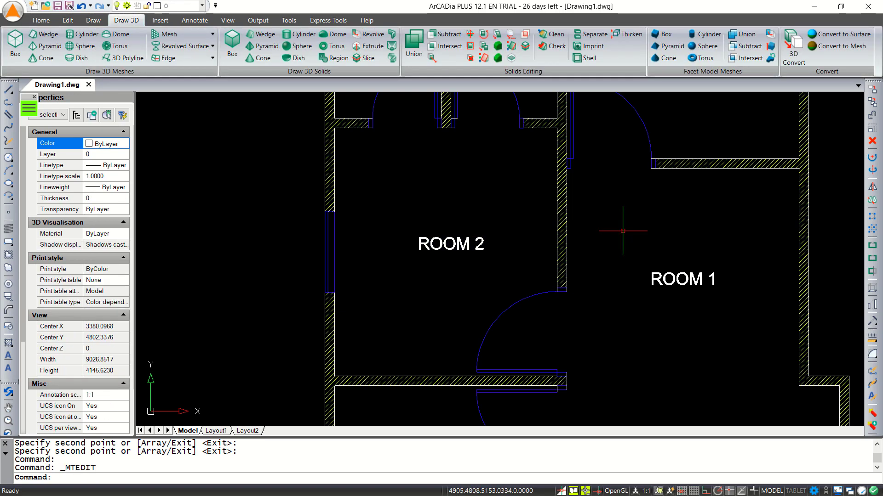
Step: Change the label in the upper-right room to ROOM 3
scroll(544, 260, down, 3)
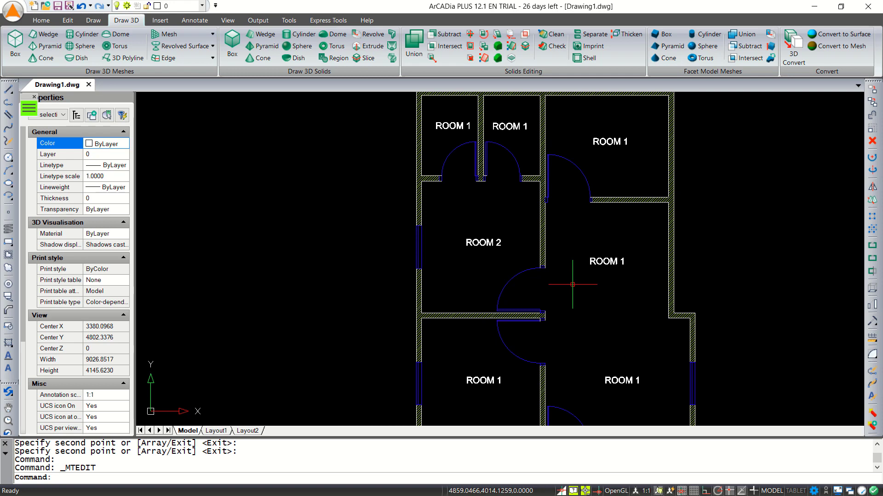
middle_drag(625, 242, 596, 287)
click(593, 187)
double_click(593, 187)
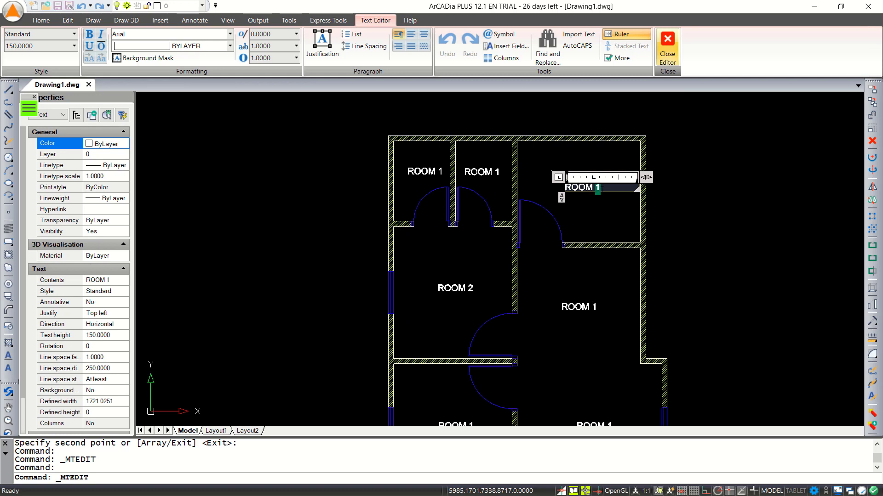
text(3)
click(606, 277)
Step: Change the label in the middle-right area to ROOM 4 and the one in the lower-right room to ROOM 5
middle_drag(605, 291, 594, 251)
double_click(568, 267)
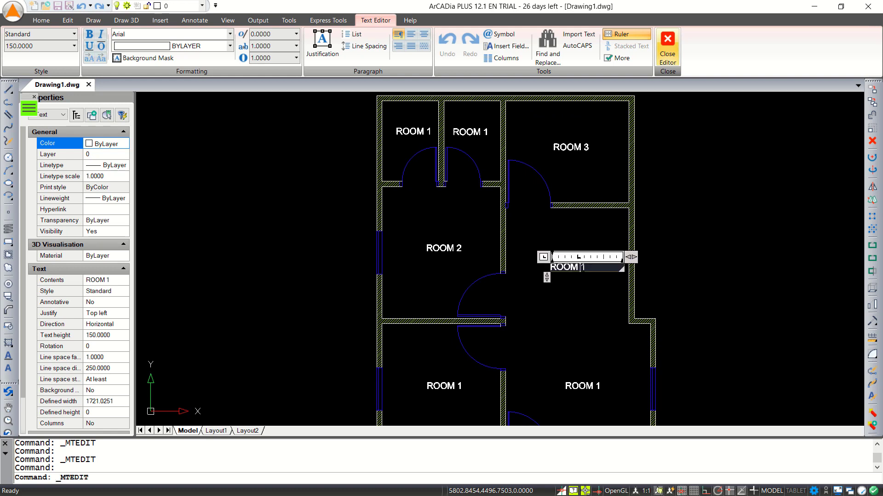
text(4)
click(596, 386)
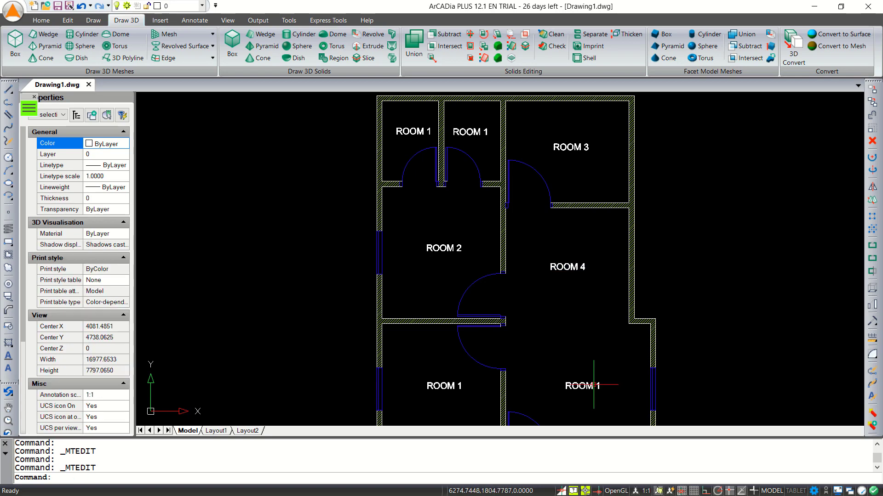
double_click(596, 386)
double_click(597, 386)
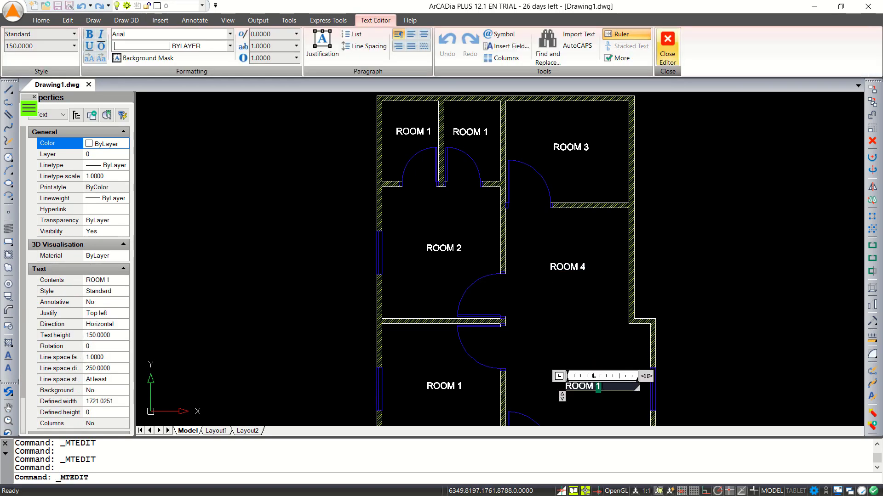
text(5)
click(601, 305)
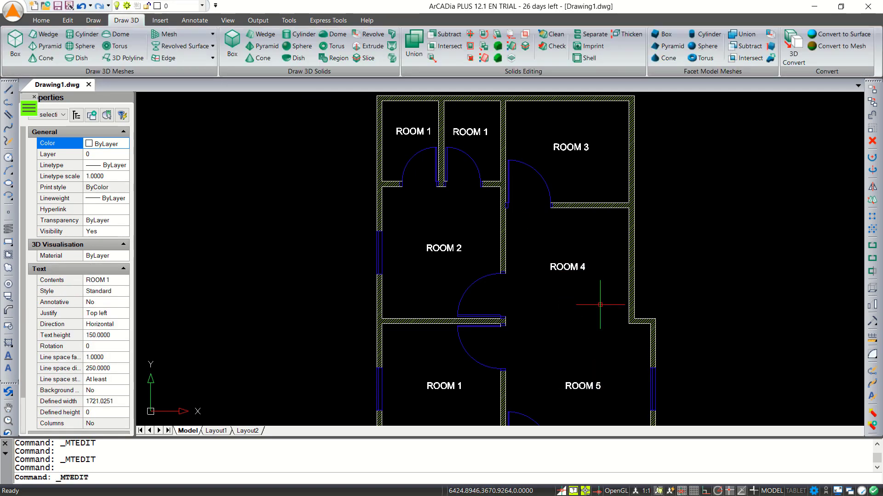
Step: Change the labels of the two small upper-left rooms to ROOM 6 for the inner one and ROOM 7 for the corner one
click(491, 131)
double_click(490, 131)
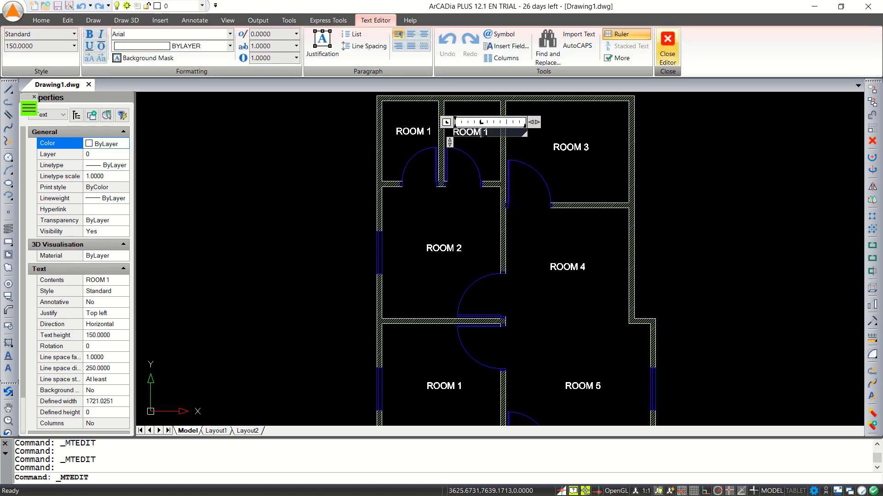
text(7)
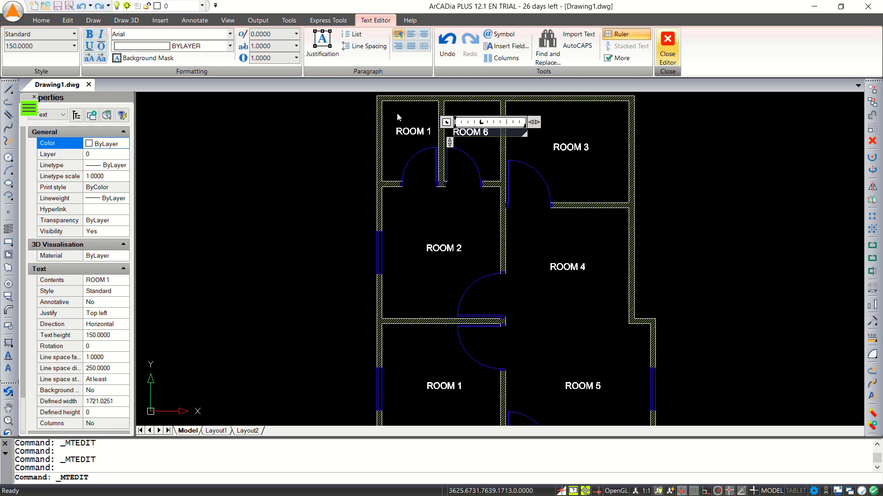
click(415, 130)
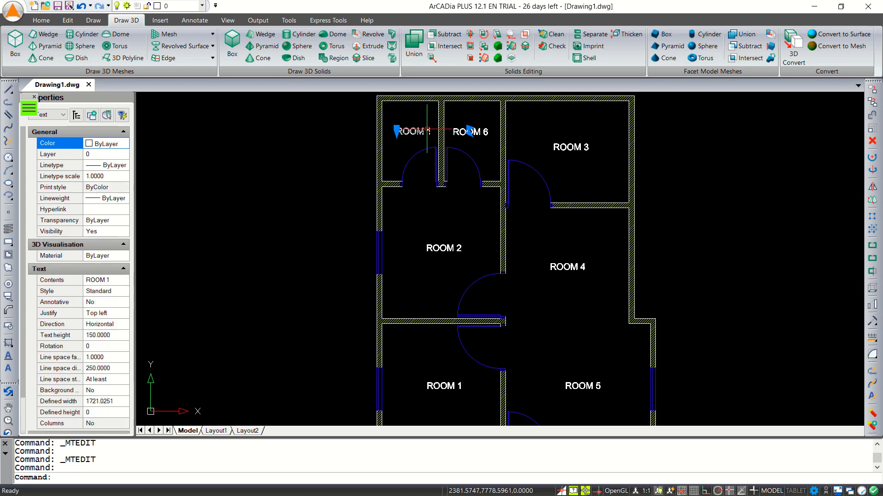
double_click(412, 131)
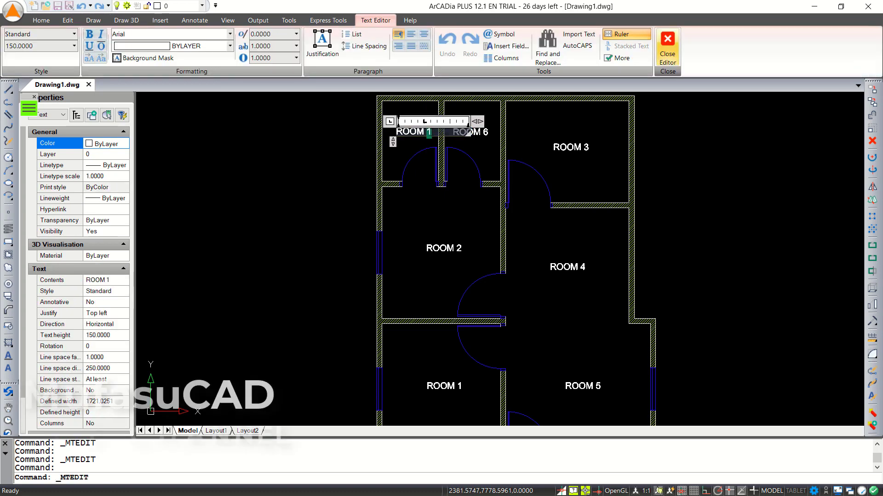
text(7)
click(585, 235)
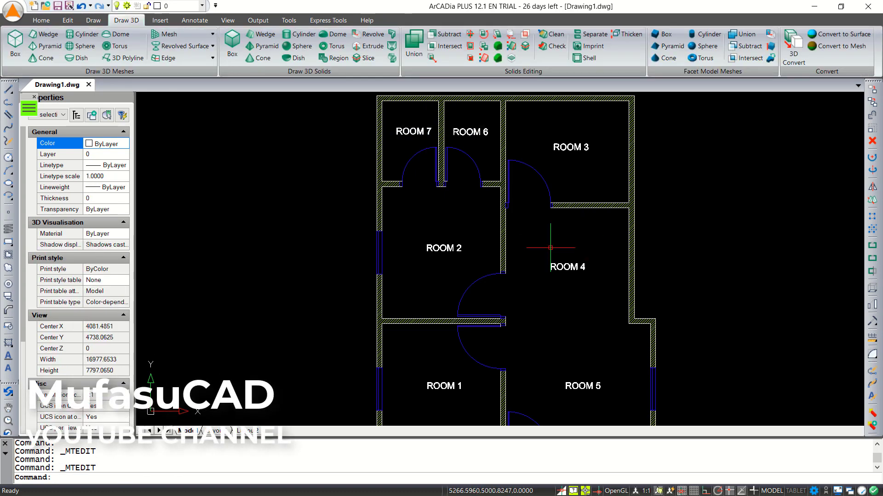
Step: Create a new dimension style named EXAMPLE DIMENSION based on Standard and continue to its settings
scroll(545, 249, down, 2)
middle_drag(545, 249, 513, 240)
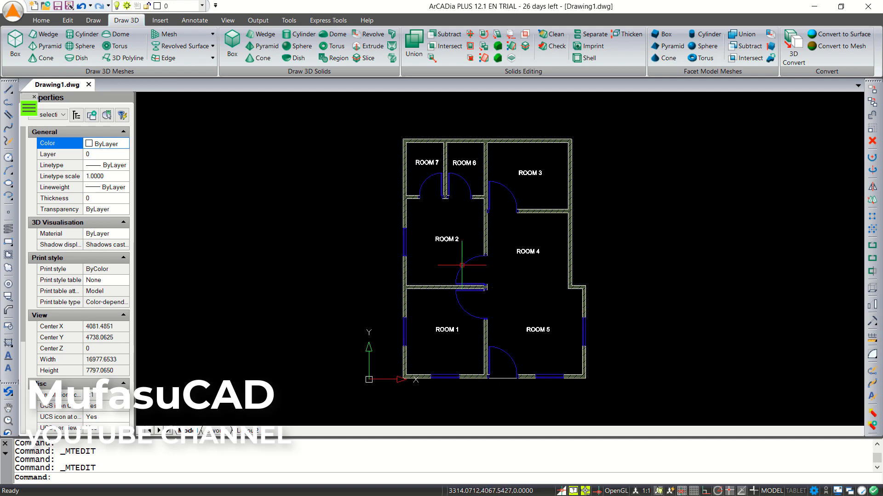
middle_drag(516, 295, 513, 290)
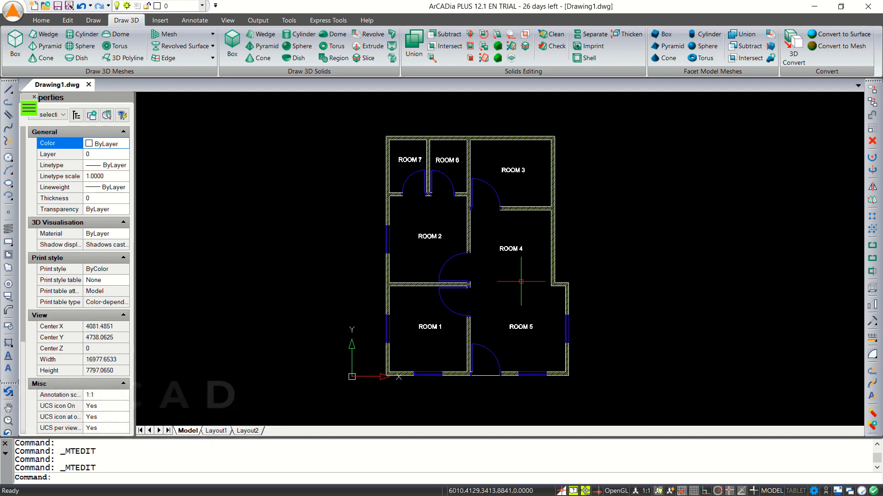
text(D)
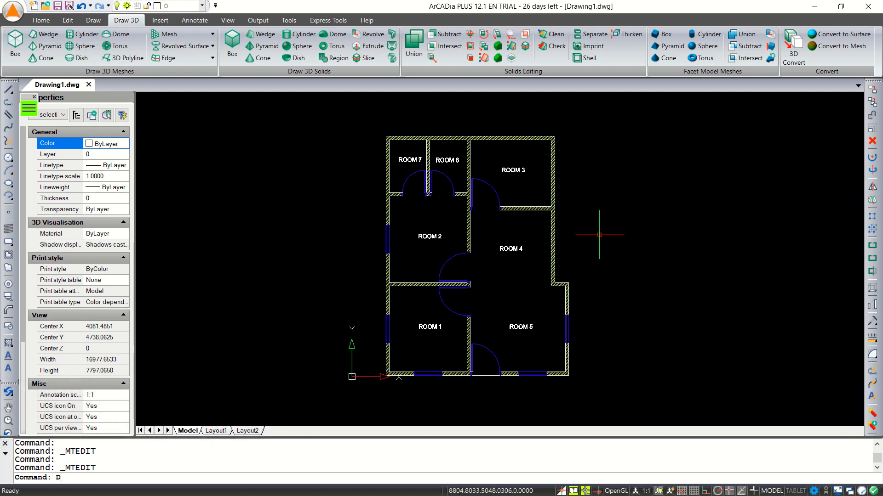
key(Return)
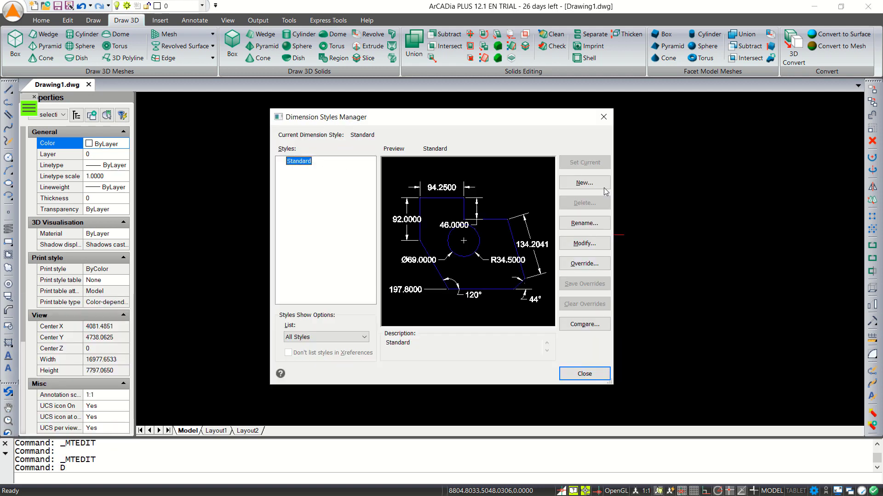
click(584, 183)
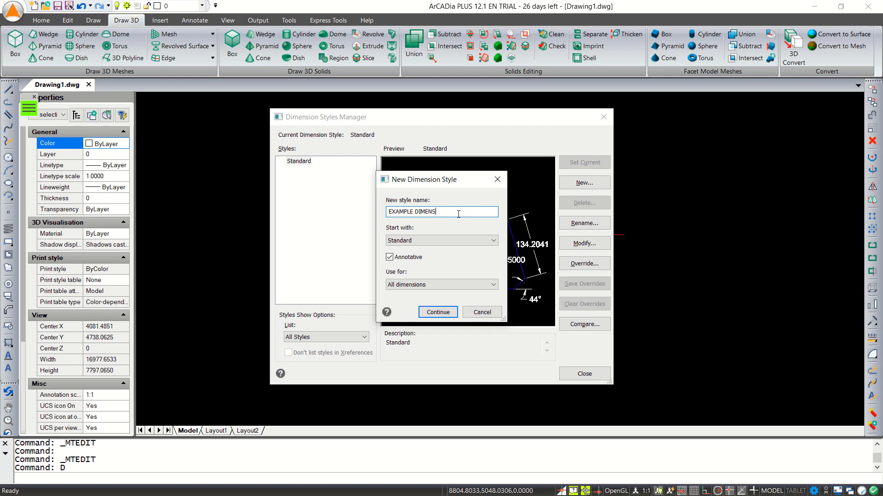
click(440, 313)
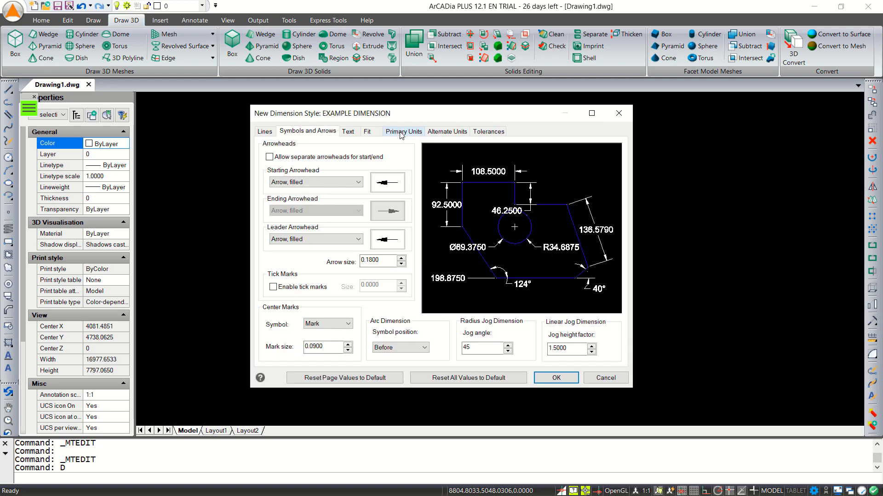
Step: Set the linear dimension precision of the EXAMPLE DIMENSION style to 0
click(401, 133)
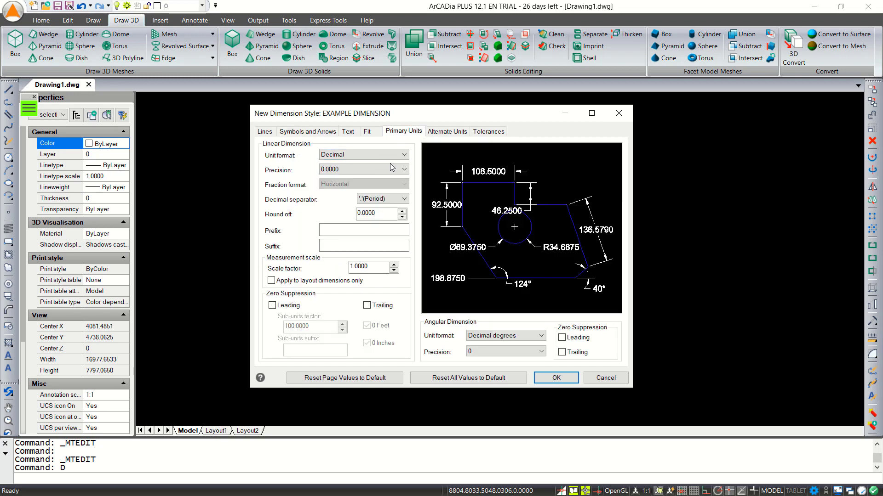
click(364, 172)
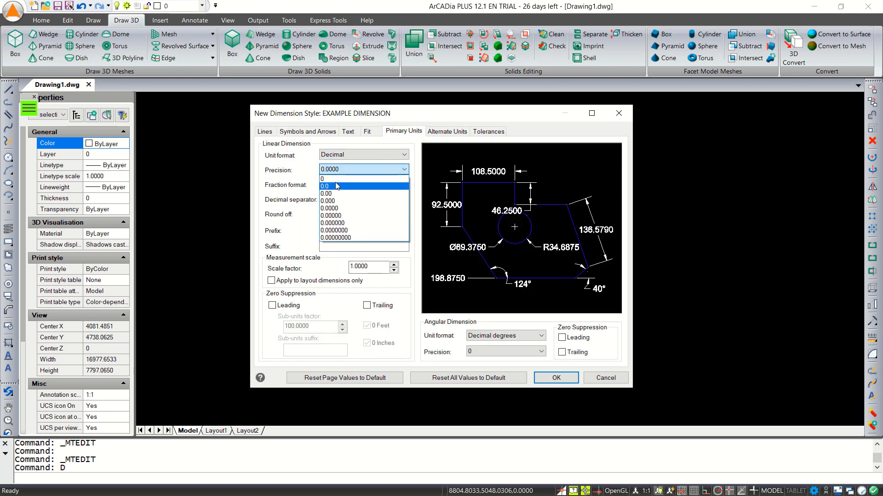
click(335, 182)
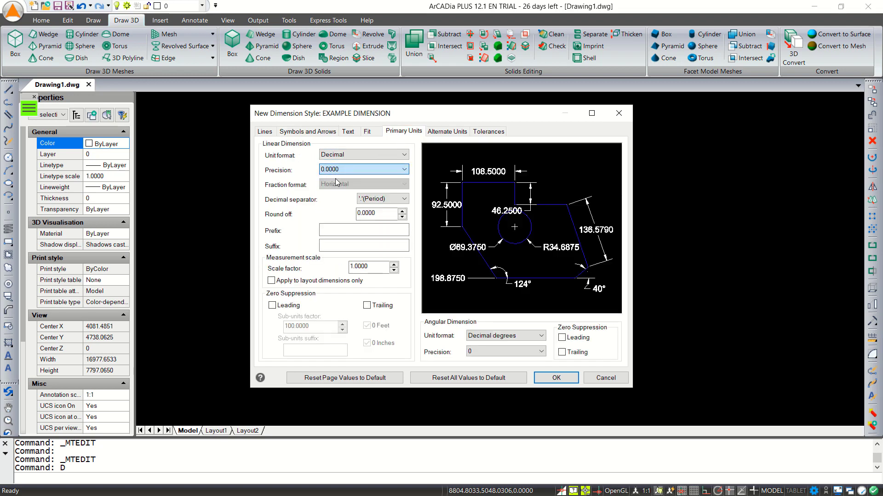
Step: Set the style's dimension text color to Green and open its dimension and extension line settings
click(348, 132)
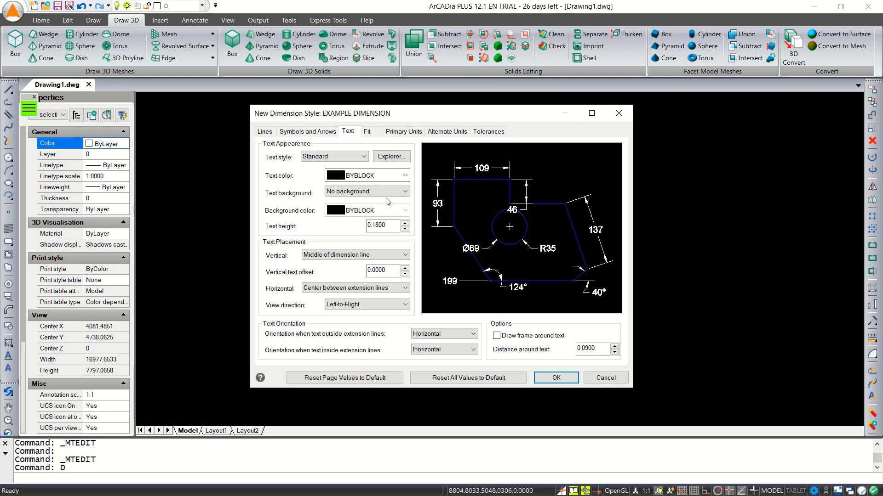
click(394, 177)
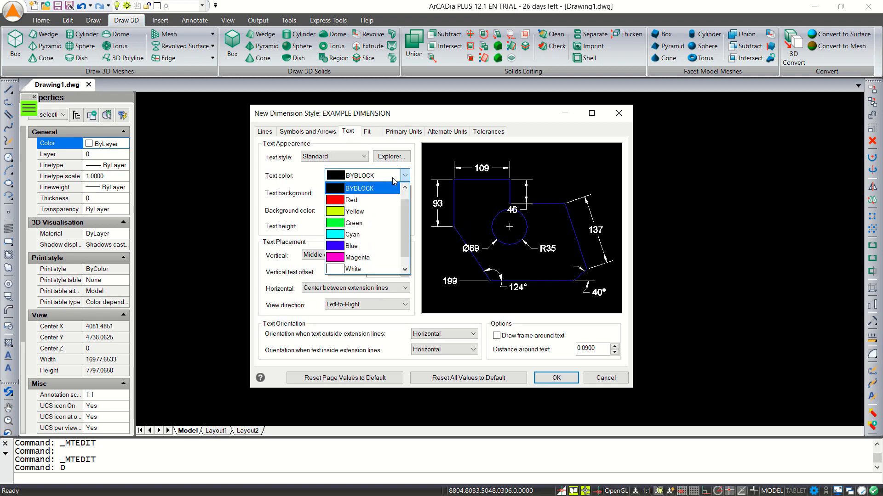
click(372, 223)
click(265, 132)
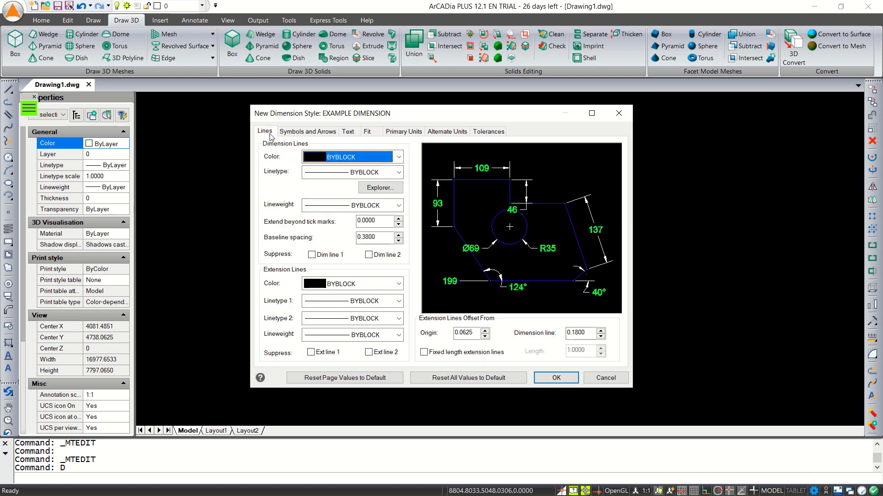
Step: Set the color of both the extension lines and the dimension lines to Red in the EXAMPLE DIMENSION style
click(385, 174)
click(386, 175)
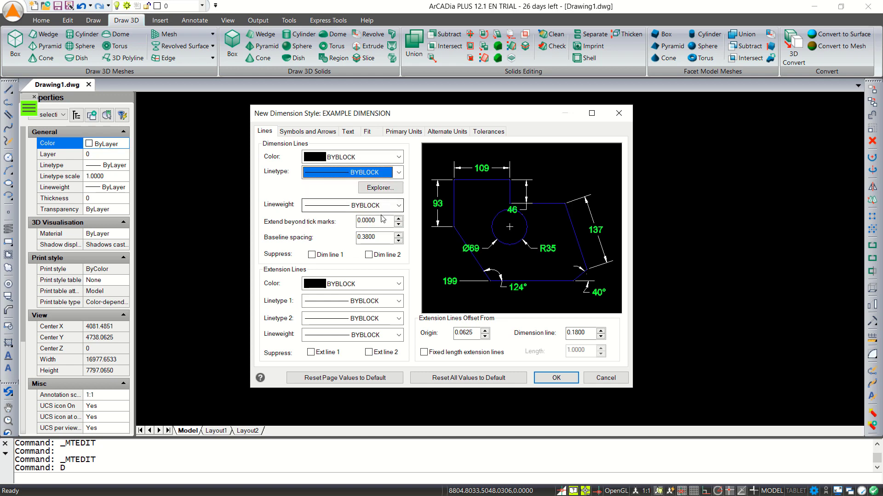
click(364, 287)
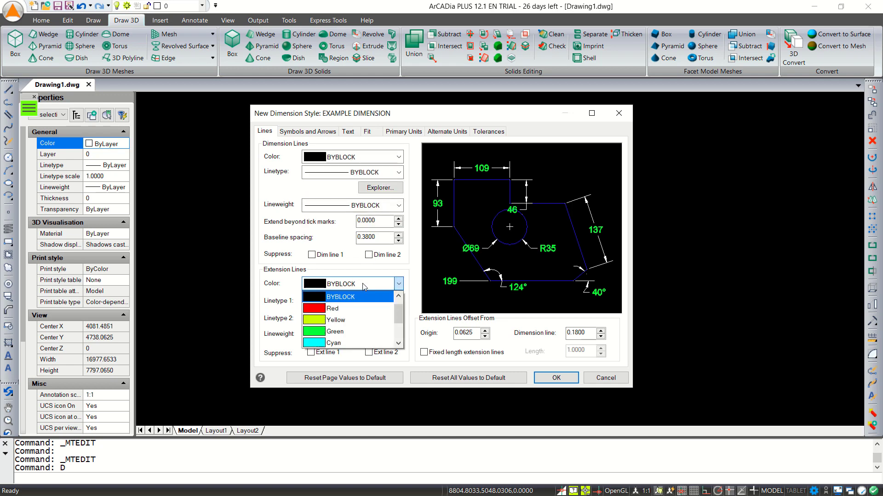
click(352, 309)
click(386, 162)
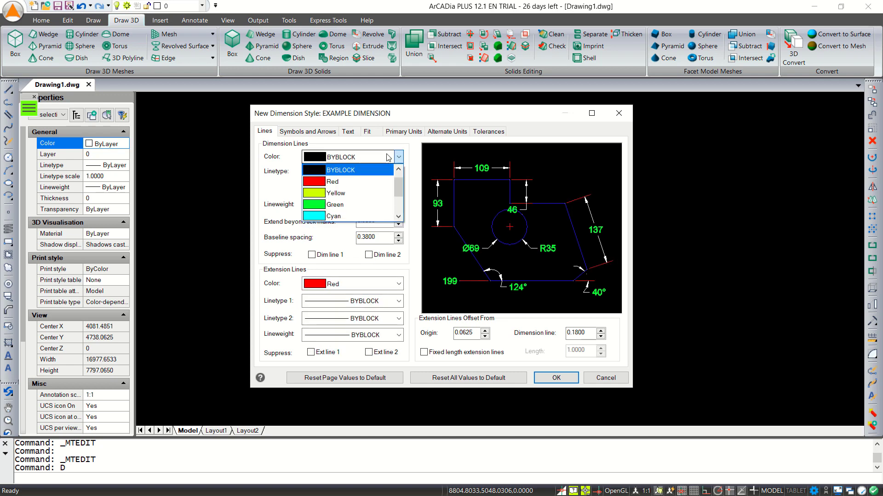
click(359, 186)
Step: Set the style's starting arrowhead to Architectural tick and accept the new dimension style
click(303, 133)
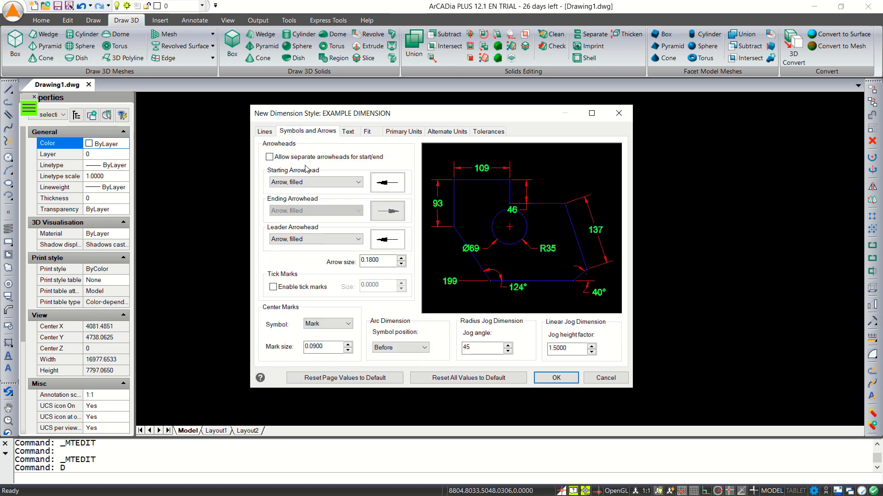
click(357, 183)
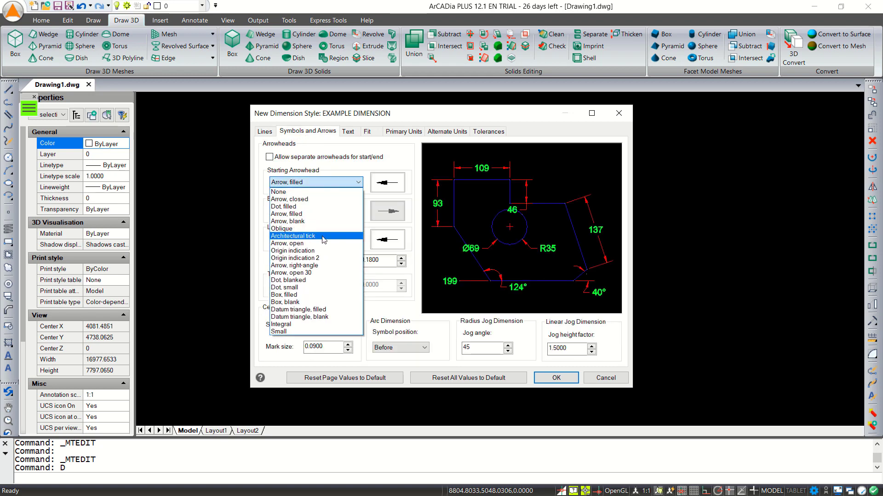
click(311, 237)
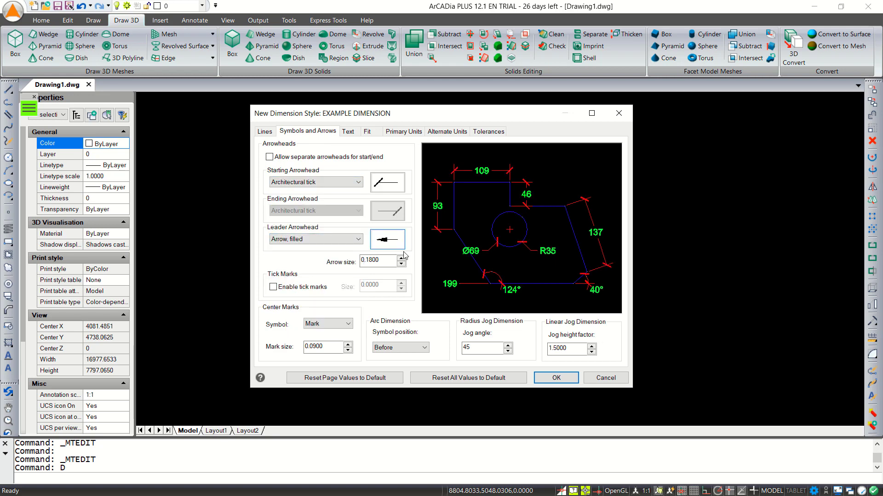
click(566, 382)
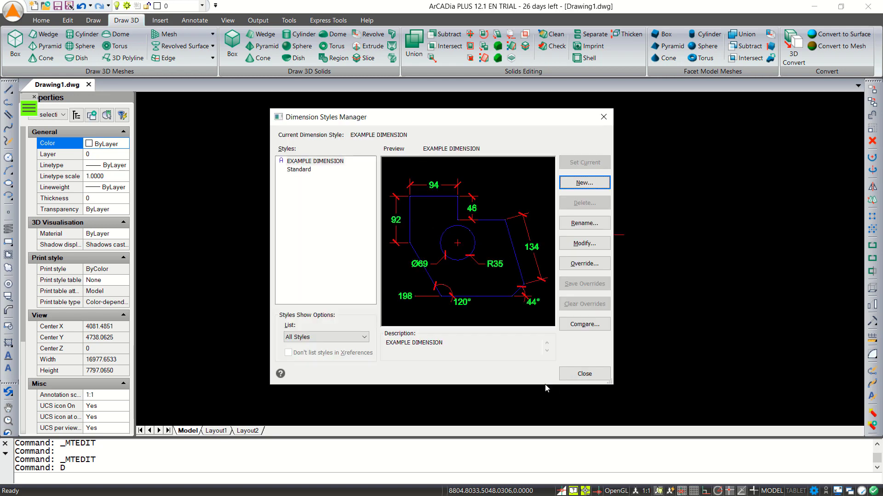
Step: Make EXAMPLE DIMENSION the current dimension style and close the style manager
click(323, 163)
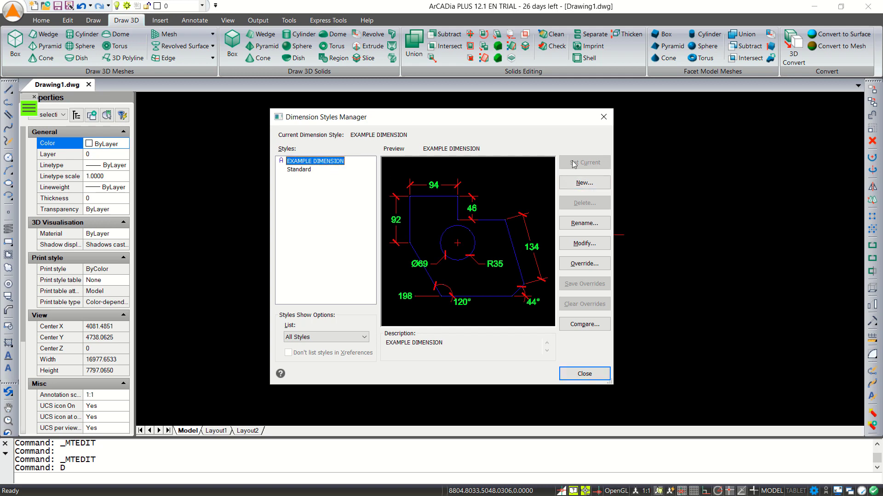
click(299, 170)
click(592, 164)
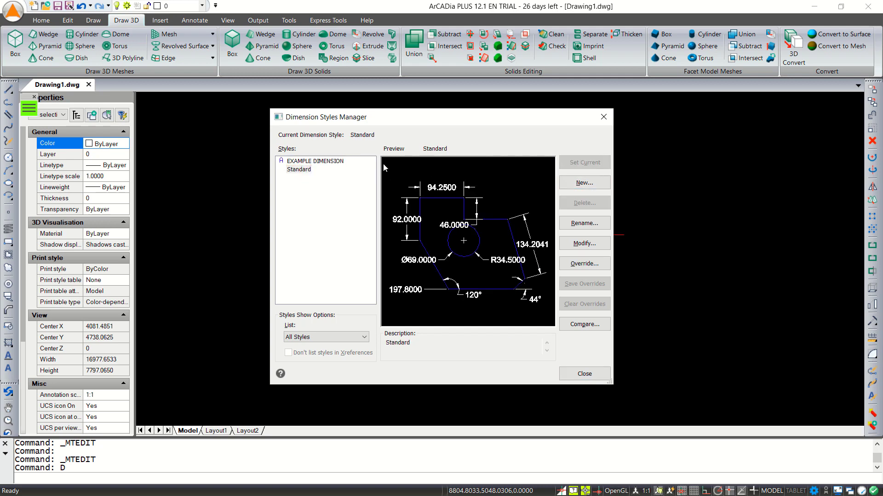
click(331, 162)
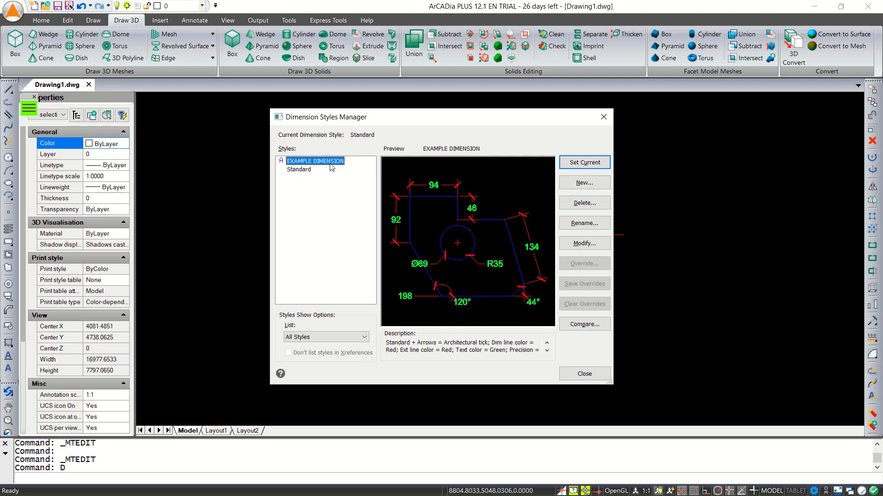
click(584, 164)
click(593, 375)
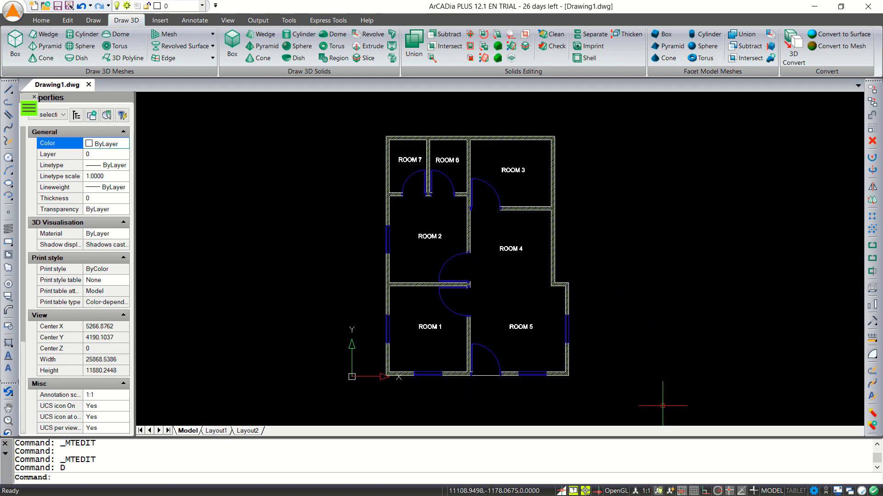
Step: Add a drawing scale named 1:500, with 1 paper unit equal to 500 drawing units, to the annotation scale list
click(646, 492)
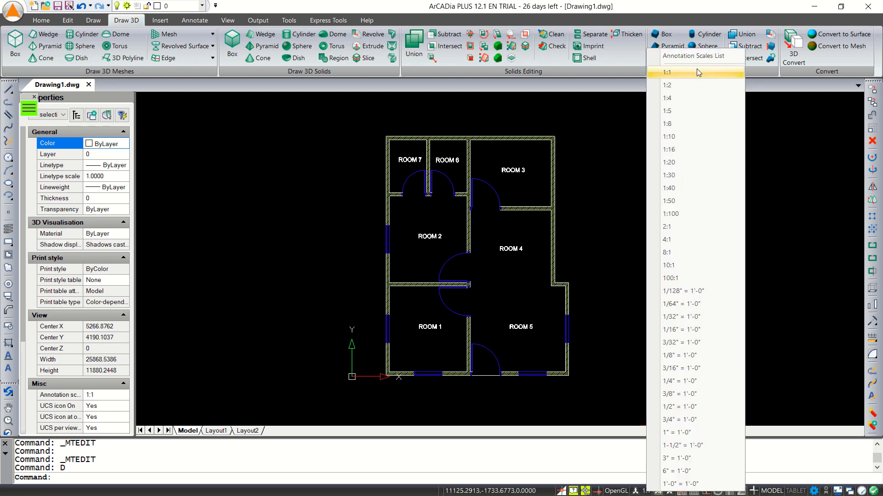
click(711, 57)
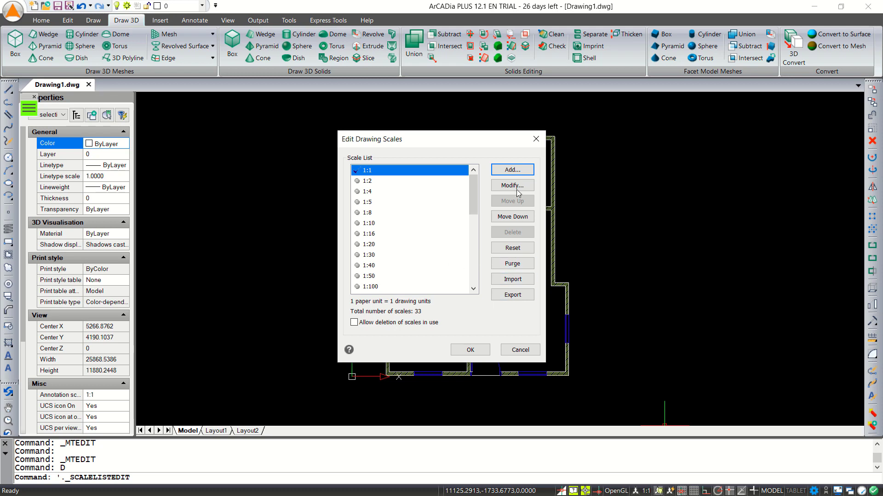
click(499, 171)
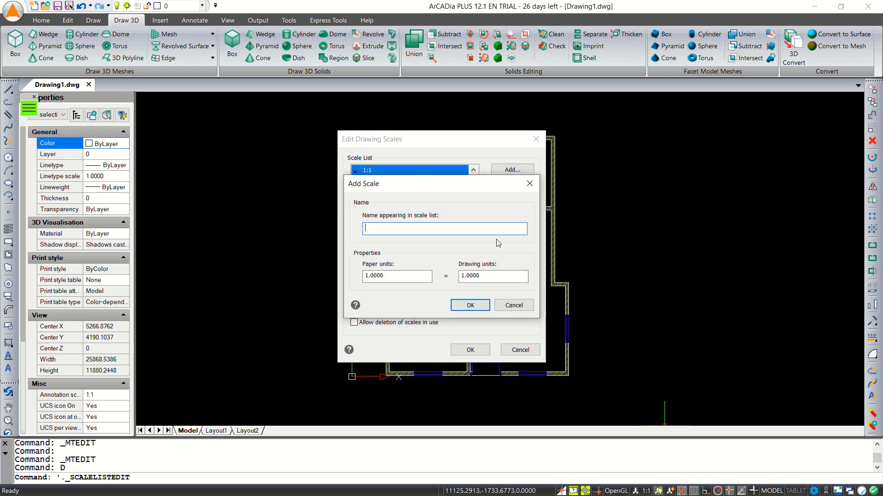
double_click(498, 277)
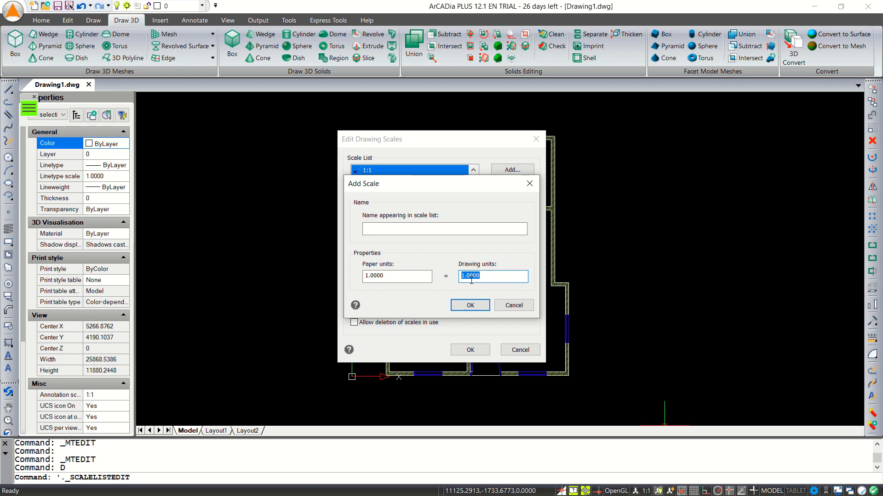
click(466, 228)
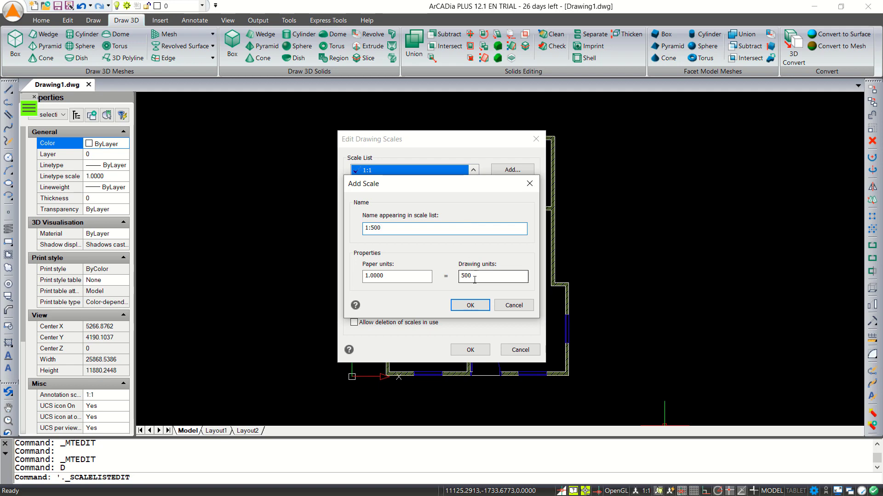
click(470, 305)
click(469, 350)
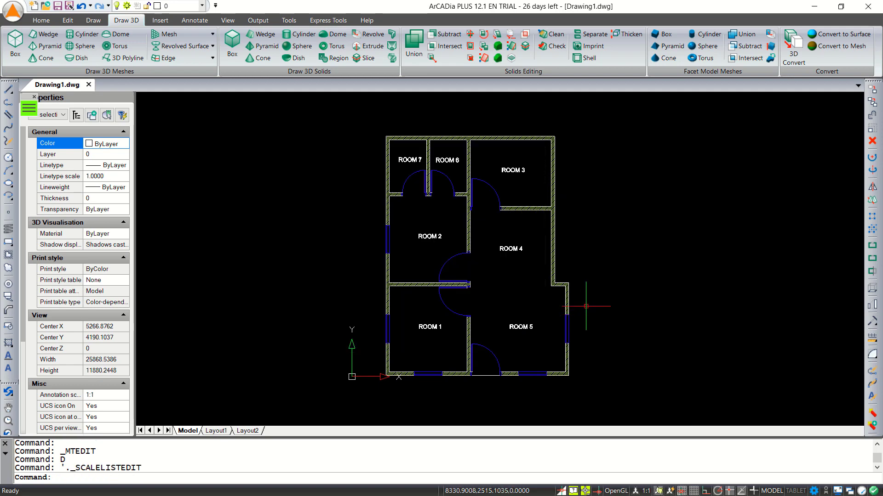
Step: Set the current annotation scale to 1:500 and regenerate the drawing
click(647, 491)
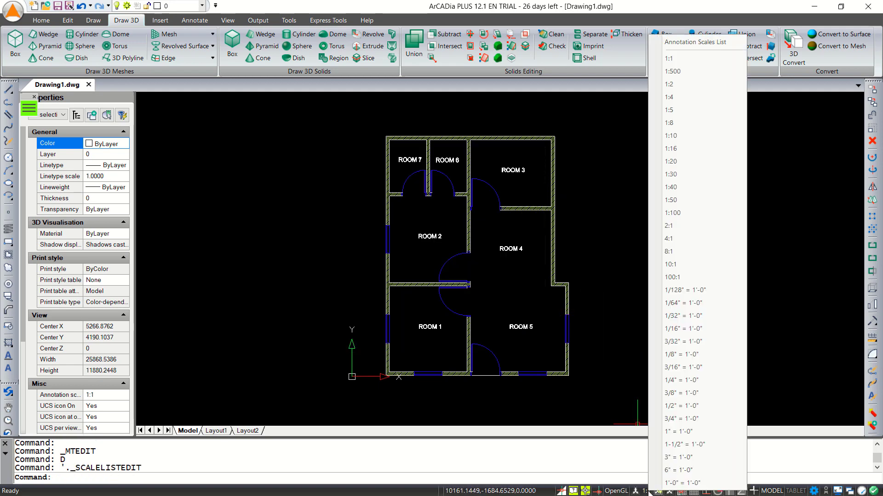
click(674, 72)
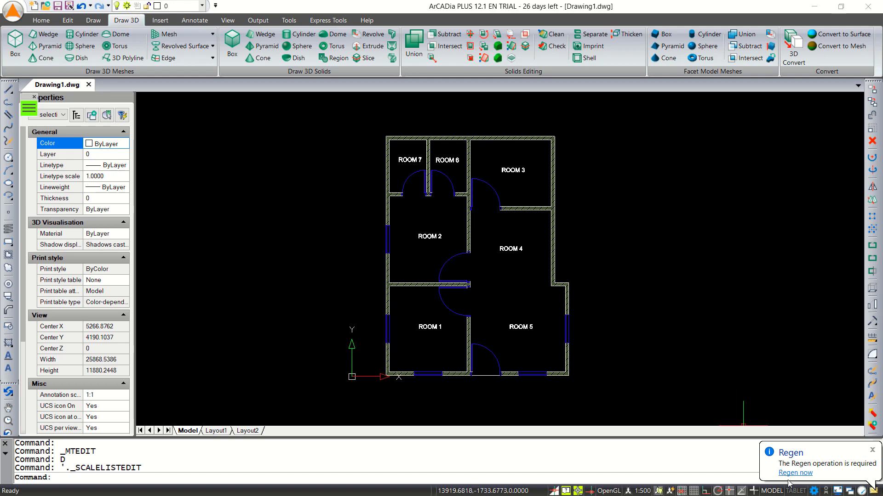
click(791, 473)
Step: Add a horizontal linear dimension below ROOM 1, from the plan's lower-left outer corner to the ROOM 5 side of the partition
middle_drag(601, 315, 606, 309)
text(DIMLI)
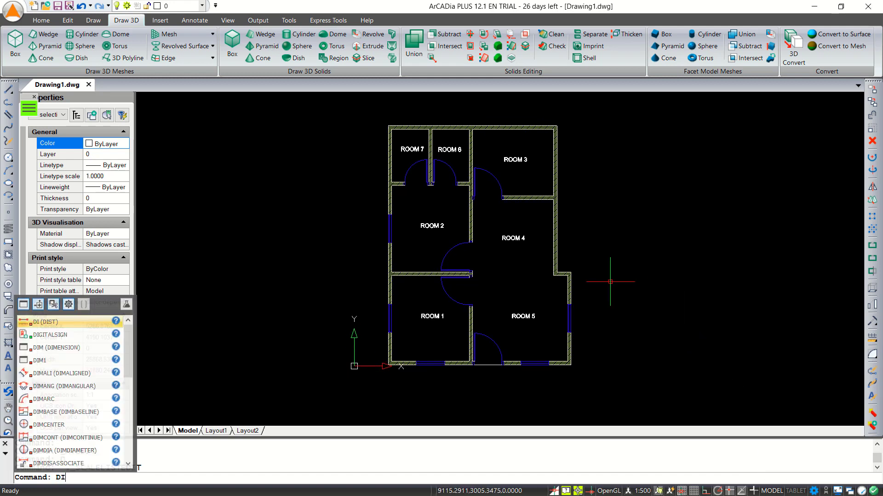
text(N)
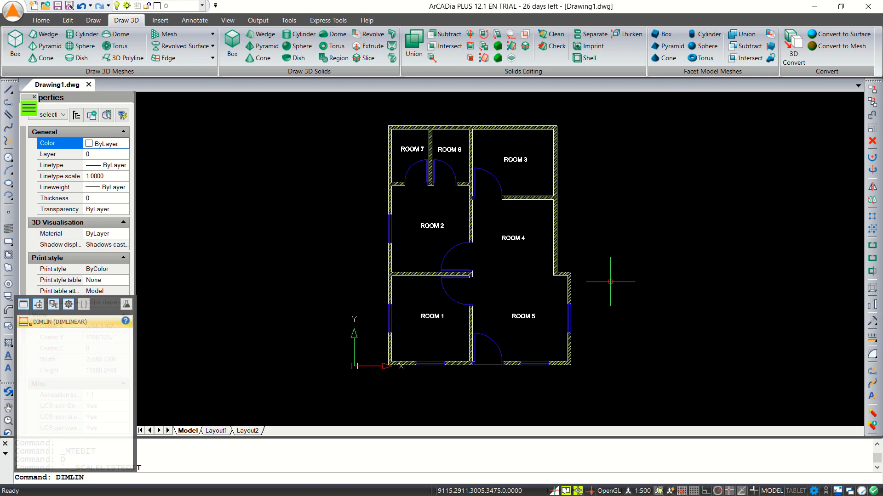
key(Return)
scroll(404, 386, up, 3)
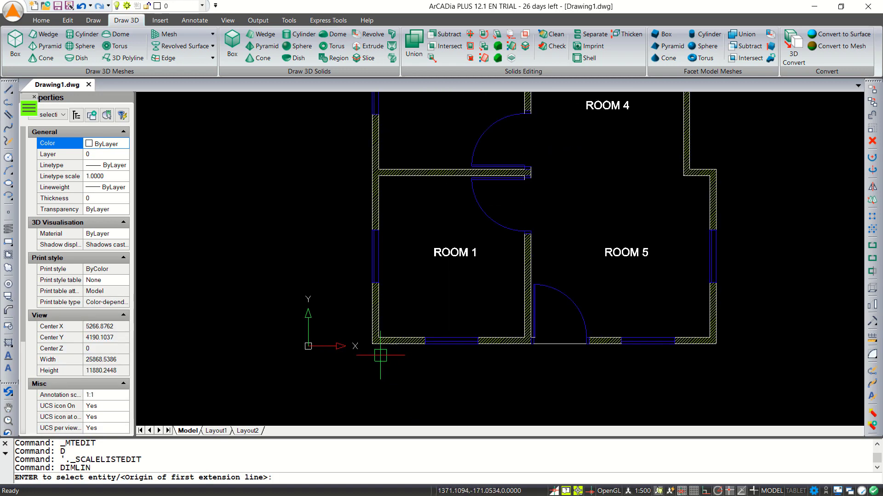
click(372, 343)
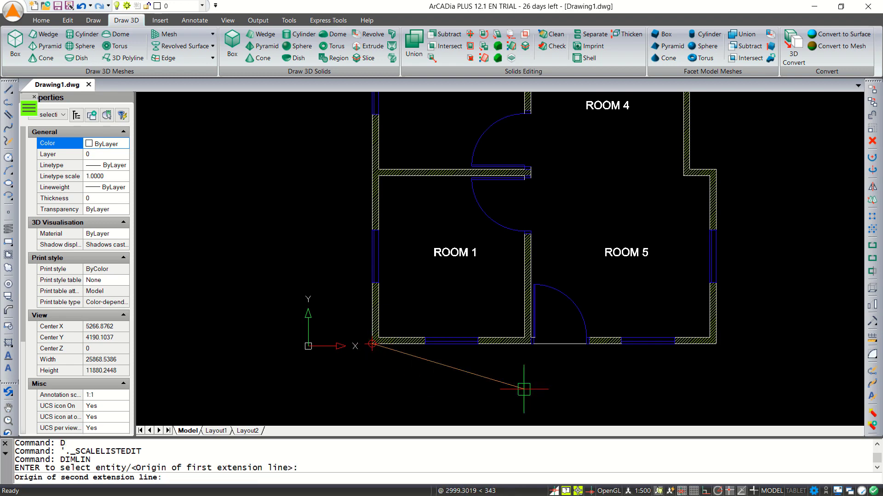
click(530, 338)
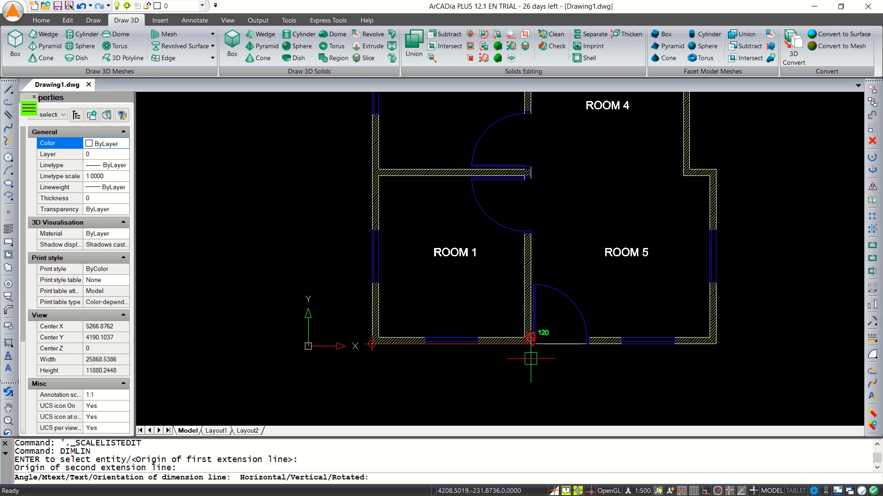
click(487, 360)
Step: Dimension the bottom wall below ROOM 5 from the partition to the lower-right corner, aligned with the ROOM 1 dimension
scroll(552, 348, up, 3)
key(Return)
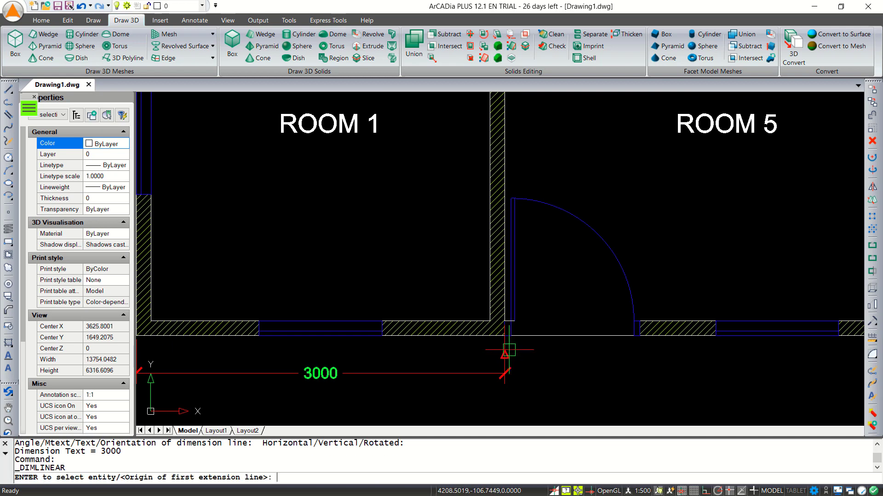
click(504, 321)
scroll(528, 370, down, 4)
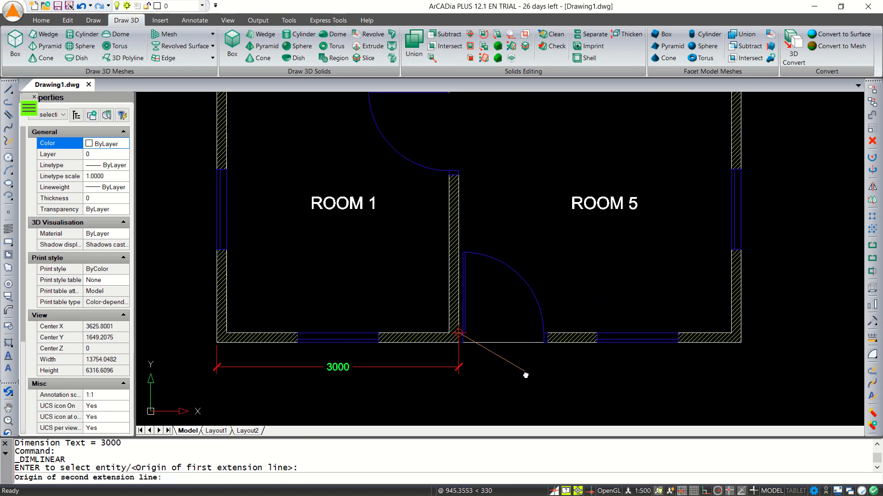
click(738, 343)
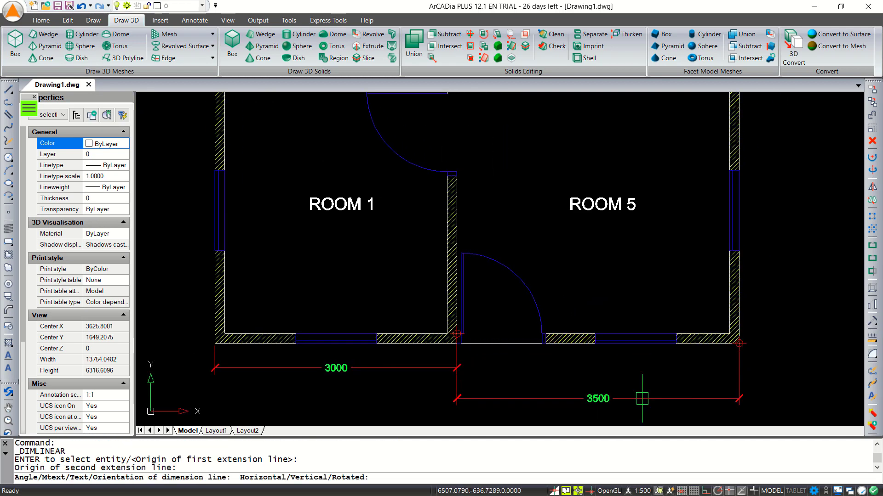
click(456, 368)
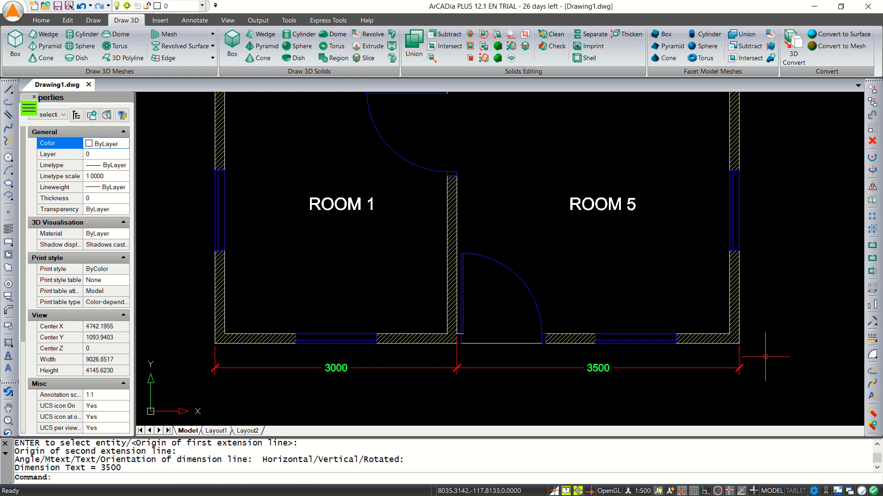
Step: Add an overall horizontal dimension of the bottom wall between both outer corners, placed below the two partial dimensions
key(Return)
click(739, 344)
middle_drag(404, 399, 481, 387)
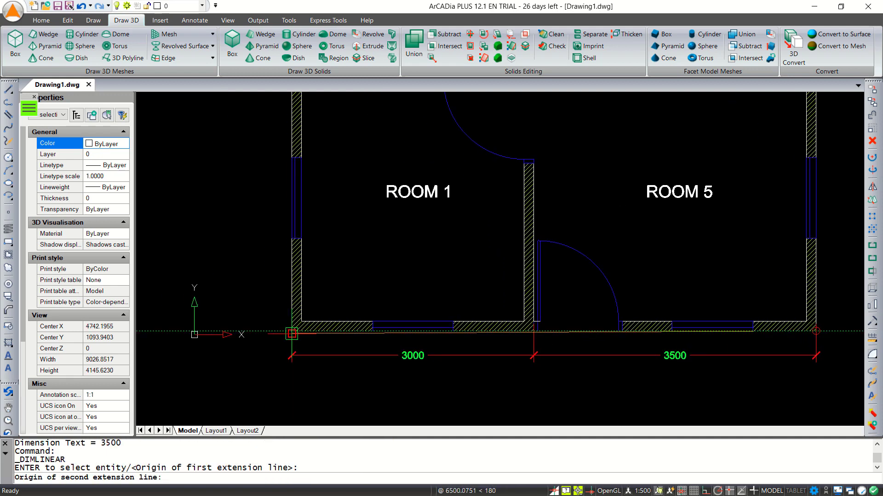
click(291, 333)
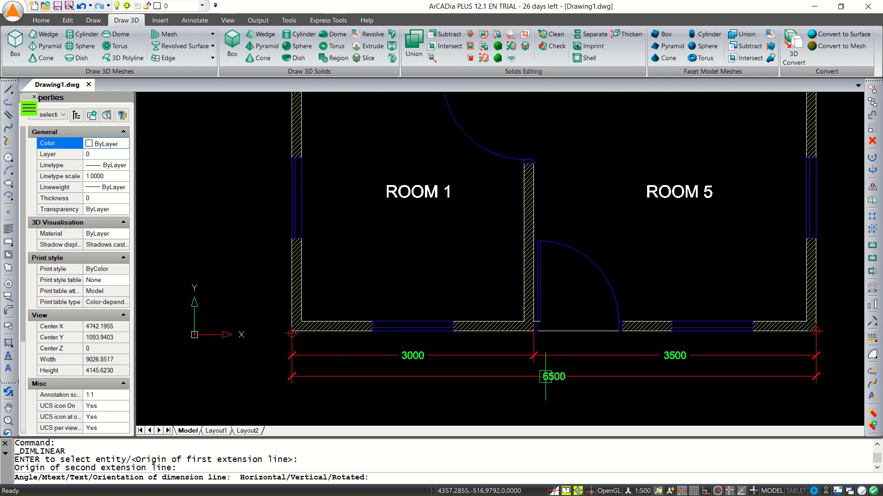
click(544, 378)
Step: Stretch the extension line origin at the ROOM 1 and ROOM 5 partition down to the bottom wall's outer face
scroll(531, 335, up, 2)
click(580, 358)
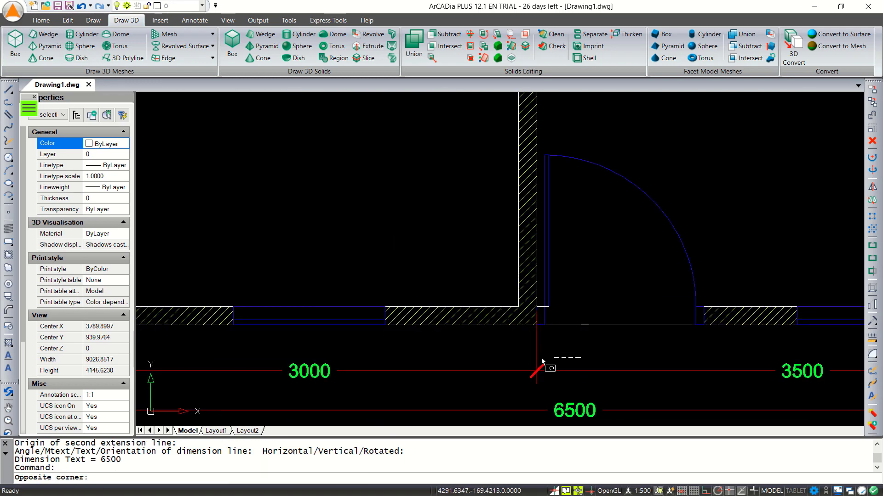
click(504, 337)
scroll(527, 345, up, 1)
click(541, 288)
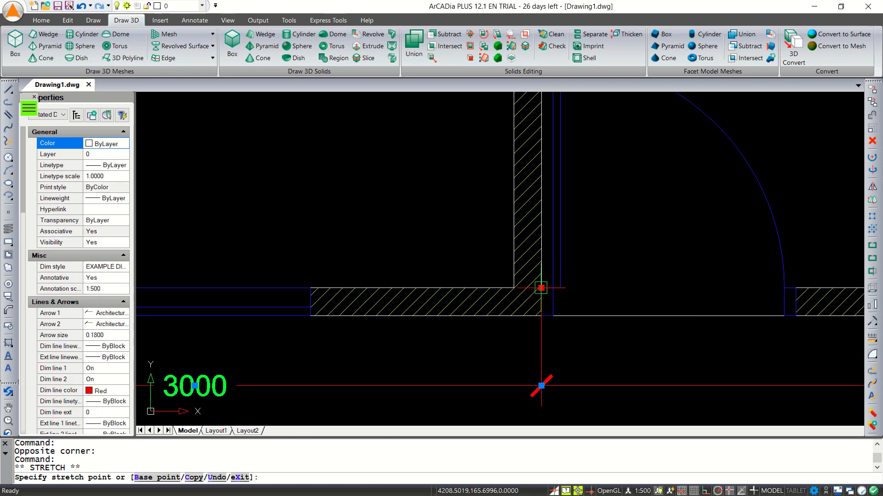
click(541, 316)
key(Escape)
Step: Add a vertical linear dimension along ROOM 5's right outer wall, from the lower-right corner to the wall offset
scroll(582, 367, down, 5)
text(dli)
key(Return)
scroll(622, 354, up, 1)
click(580, 346)
scroll(643, 276, down, 1)
click(599, 238)
click(608, 343)
key(Return)
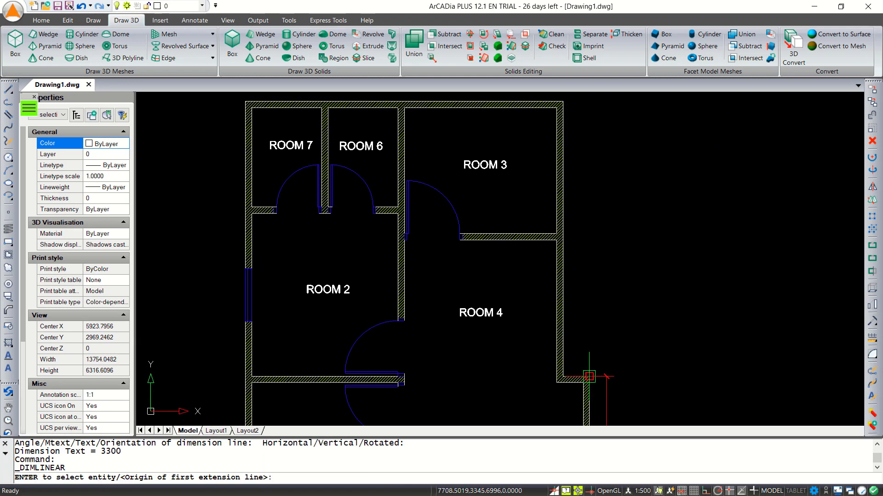
click(589, 377)
scroll(592, 300, up, 1)
click(536, 290)
scroll(587, 317, down, 2)
key(Escape)
key(Return)
scroll(588, 317, up, 1)
click(581, 358)
click(552, 216)
key(Escape)
Step: Add a vertical linear dimension beside ROOM 4, from the outer wall offset to the partition below ROOM 3
key(Return)
click(581, 358)
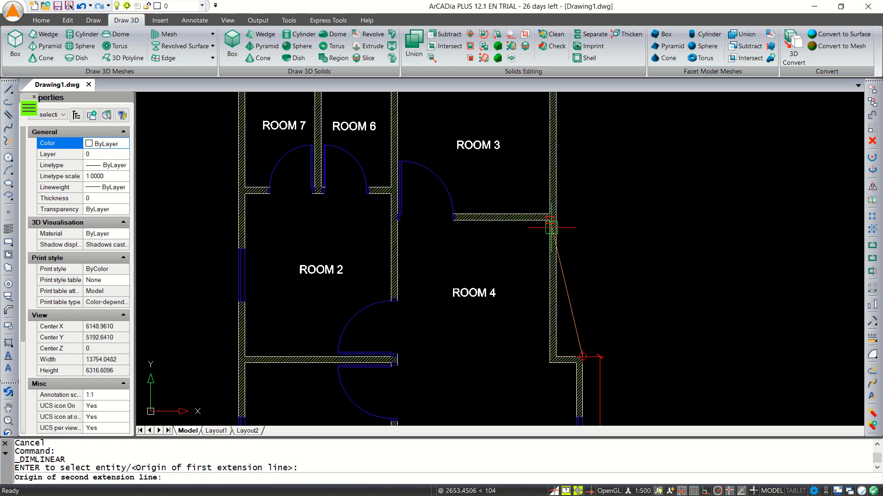
scroll(574, 321, up, 1)
click(552, 216)
click(594, 295)
Step: Add a vertical linear dimension beside ROOM 3, from its lower partition to the plan's upper-right outer corner
scroll(594, 295, down, 1)
key(Return)
scroll(547, 222, up, 1)
click(507, 339)
click(517, 128)
click(583, 335)
Step: Add an overall vertical dimension from the upper-right to the lower-right outer corner, placed outside the partial dimensions
key(Return)
click(517, 128)
scroll(586, 207, down, 1)
middle_drag(587, 237, 547, 83)
click(511, 381)
click(550, 322)
Step: Stretch the extension line origin of the vertical dimensions at the ROOM 3 and ROOM 4 partition to the wall's outer face
scroll(533, 184, up, 3)
drag(460, 207, 496, 239)
scroll(506, 255, up, 2)
click(489, 253)
scroll(511, 253, down, 2)
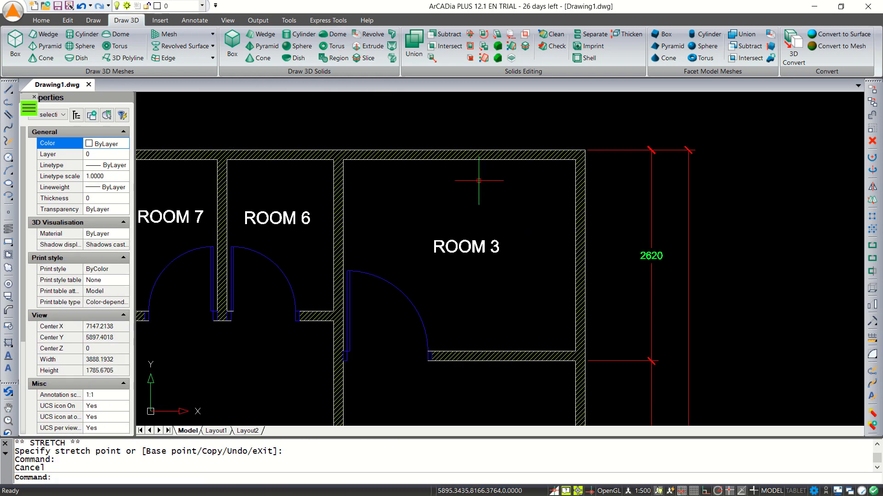
Step: Add a horizontal linear dimension above ROOM 3, from the plan's upper-right outer corner to the partition between ROOM 6 and ROOM 3
key(Escape)
middle_drag(457, 138, 508, 236)
key(Return)
click(697, 248)
click(455, 248)
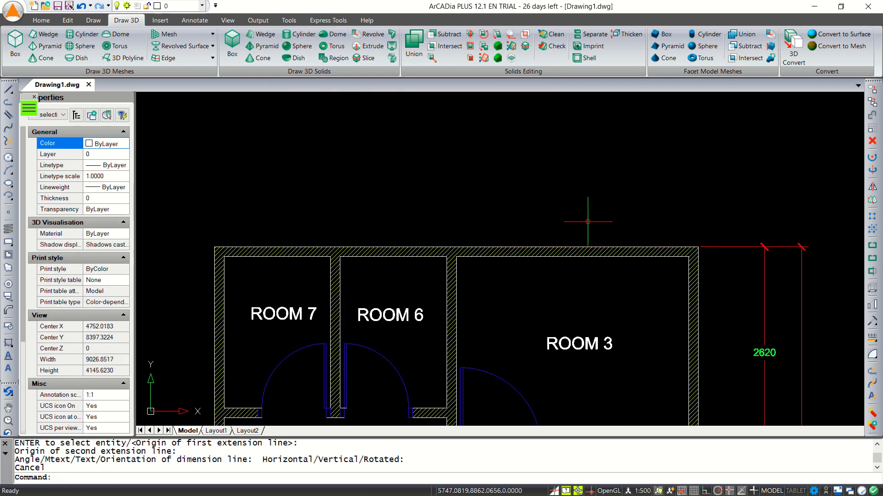
click(473, 220)
Step: Add a horizontal linear dimension above ROOM 6, from the ROOM 3 partition to the midpoint between the faces of the ROOM 7 partition
key(Return)
click(455, 256)
shift+right_click(345, 204)
click(395, 255)
click(330, 257)
click(340, 257)
click(456, 219)
Step: Add a horizontal linear dimension above ROOM 7, from the middle of its partition with ROOM 6 to the plan's upper-left outer corner
key(Return)
click(335, 257)
click(214, 247)
click(305, 219)
Step: Stretch the extension line origin of the horizontal dimensions at the ROOM 7 and ROOM 6 partition to the wall's outer face
scroll(314, 233, up, 2)
drag(469, 225, 276, 212)
click(346, 270)
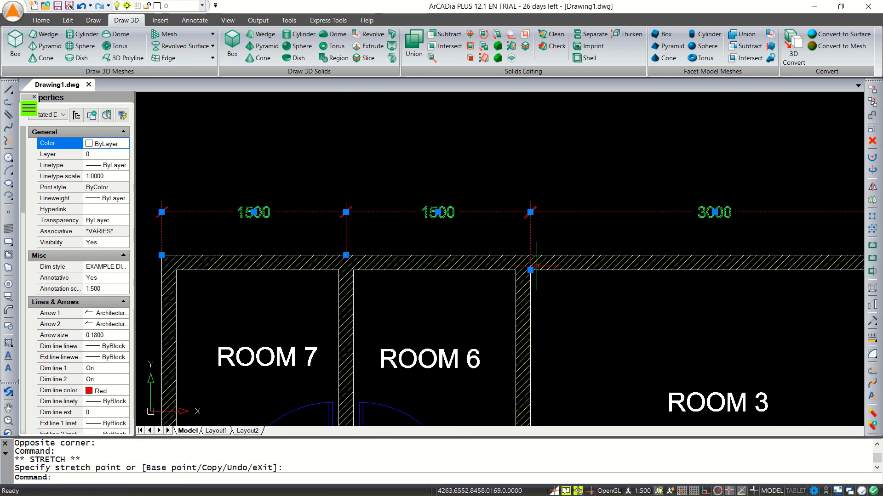
key(Escape)
scroll(423, 244, down, 2)
Step: Add an overall horizontal dimension from the upper-left to the upper-right outer corner, placed outside the partial dimensions
text(DIMLIN)
key(Return)
click(252, 252)
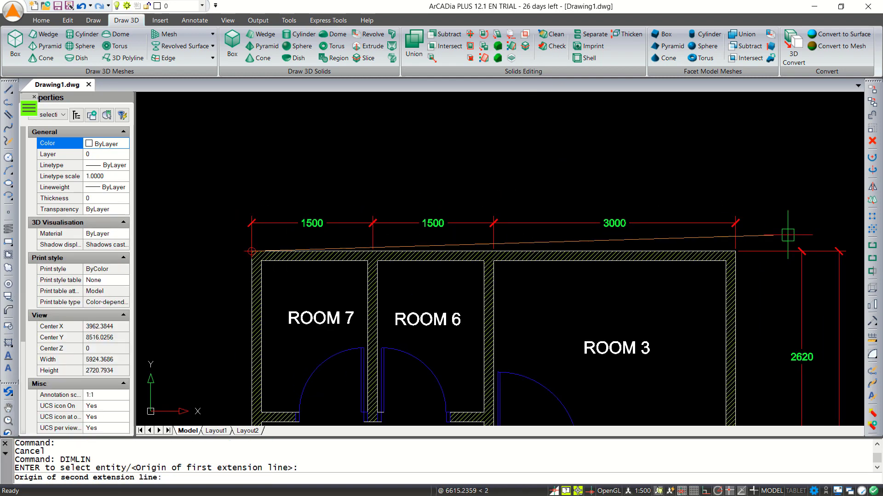
click(735, 252)
click(736, 193)
scroll(735, 193, down, 2)
scroll(482, 142, up, 2)
key(Return)
click(489, 141)
click(490, 311)
key(Escape)
Step: Add a vertical linear dimension beside ROOM 7, from the plan's upper-left outer corner to the partition below ROOM 7
key(Return)
click(489, 140)
click(499, 302)
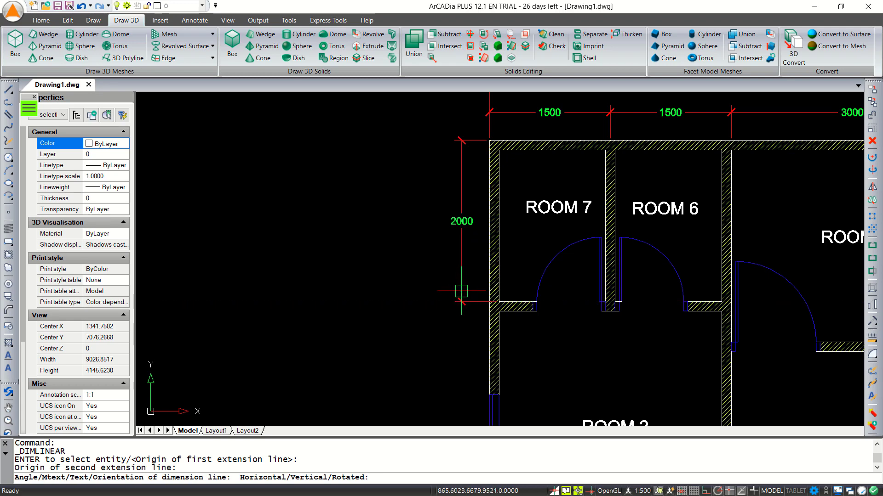
click(461, 299)
Step: Add a vertical linear dimension beside ROOM 2, from its upper partition to its lower partition, aligned with the ROOM 7 dimension
key(Return)
click(499, 302)
scroll(498, 302, down, 2)
scroll(499, 302, up, 2)
scroll(497, 301, down, 1)
click(482, 301)
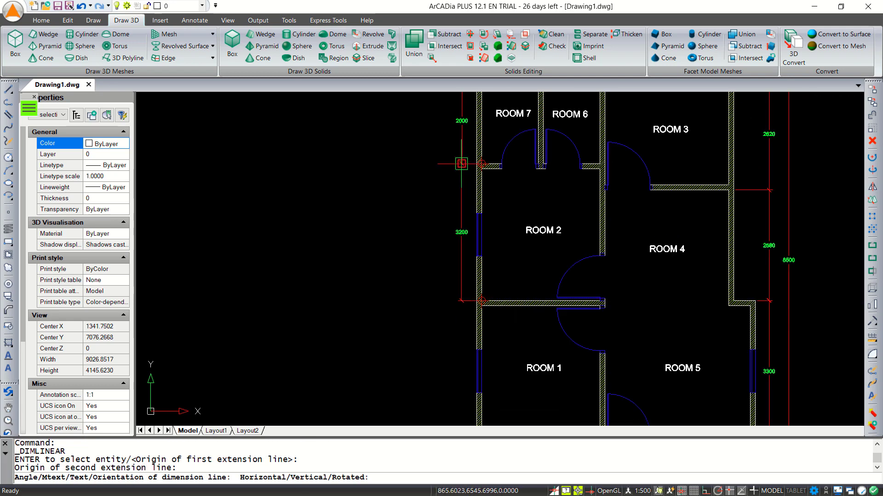
click(460, 166)
Step: Add a vertical linear dimension beside ROOM 1, from the partition above it to the plan's lower-left outer corner
key(Return)
scroll(462, 405, up, 2)
click(494, 133)
click(487, 348)
click(461, 130)
Step: Stretch the extension line origins of the vertical dimensions at ROOM 2's upper and lower partitions to the wall's outer face
scroll(461, 130, down, 2)
click(487, 276)
click(515, 303)
scroll(467, 368, up, 2)
click(465, 368)
scroll(464, 368, down, 2)
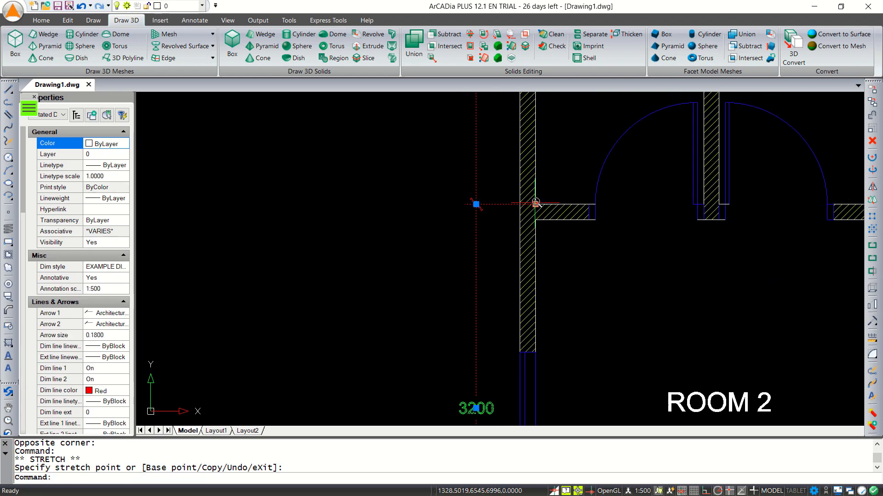
key(Escape)
Step: Add an overall vertical dimension from the upper-left to the lower-left outer corner, placed outside the partial dimensions
scroll(575, 262, down, 2)
key(Return)
click(518, 103)
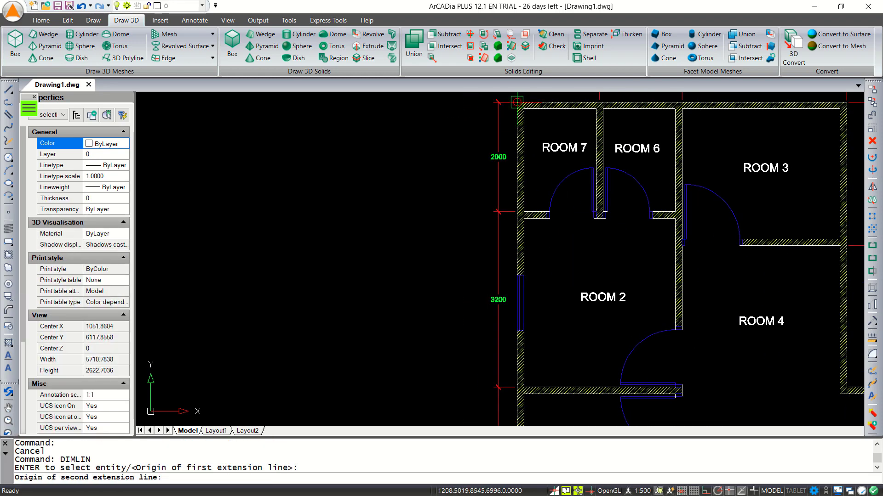
scroll(520, 103, down, 2)
scroll(536, 413, up, 3)
click(502, 407)
click(455, 363)
scroll(514, 284, down, 4)
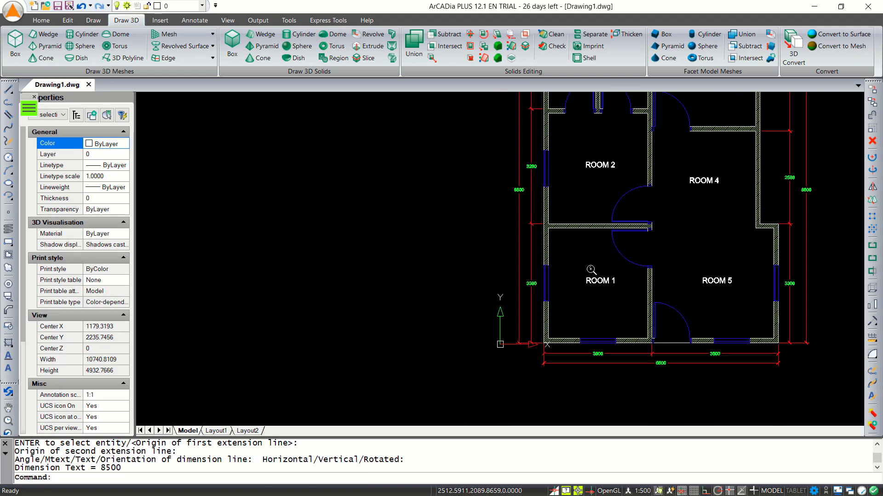
scroll(624, 260, up, 2)
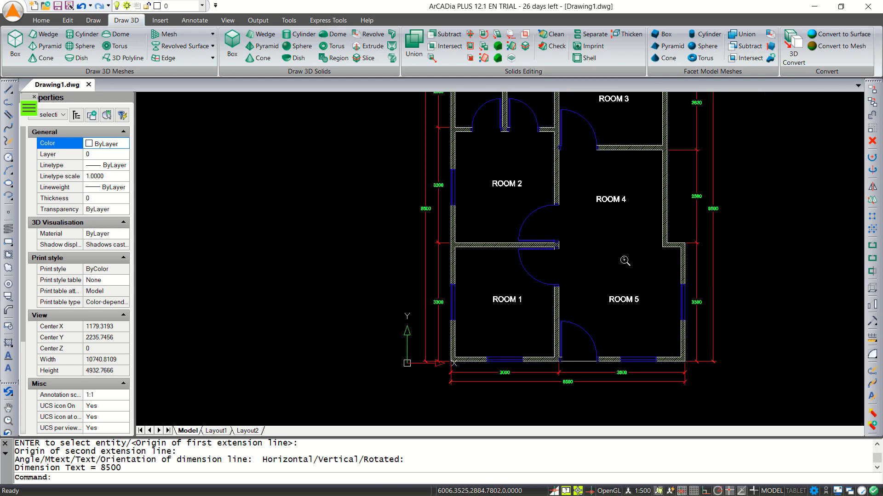
scroll(623, 260, down, 1)
middle_drag(624, 260, 529, 291)
scroll(614, 288, up, 1)
scroll(565, 285, down, 1)
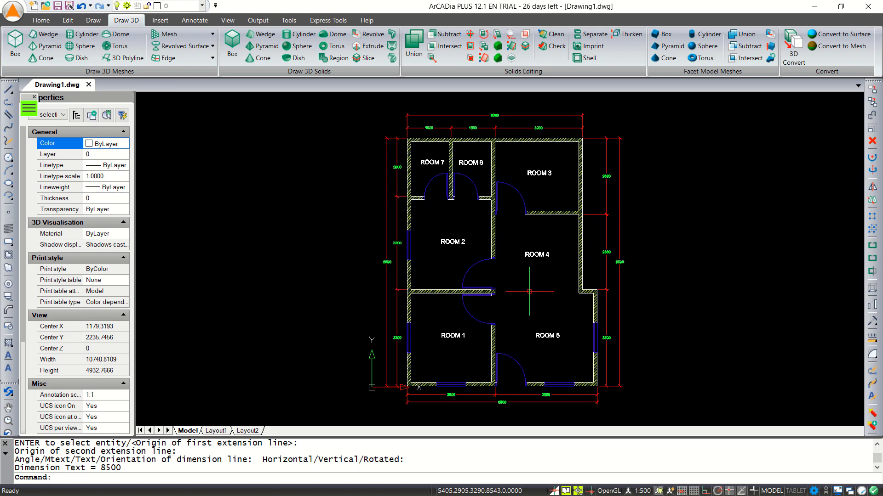